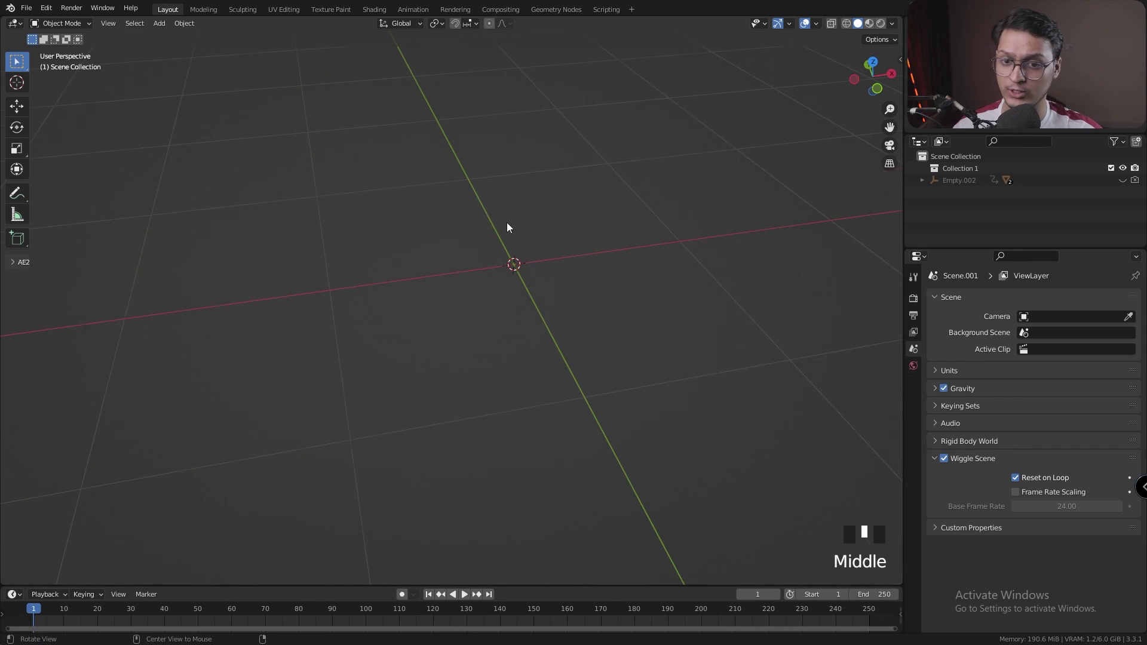
- Add a mesh plane at the centre of the scene
middle_click_drag(507, 231, 610, 166)
key("shift+a")
mouse_move(520, 239)
left_click(562, 238)
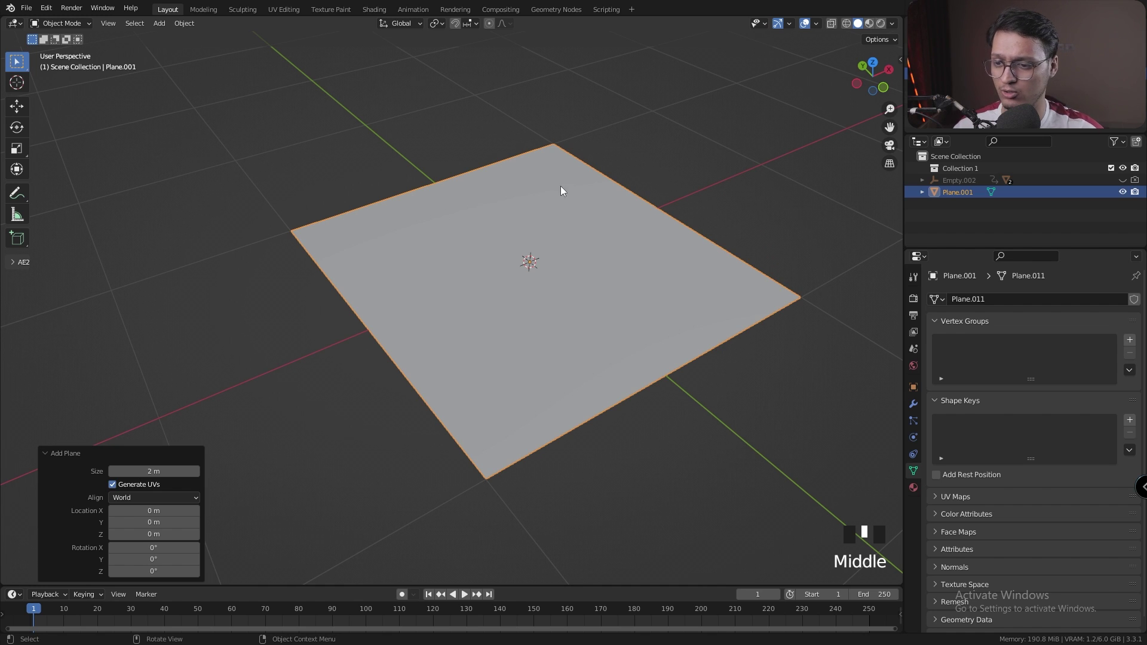
- Set the plane's dimensions to 3 m in X and 2.5 m in Y
left_click(900, 59)
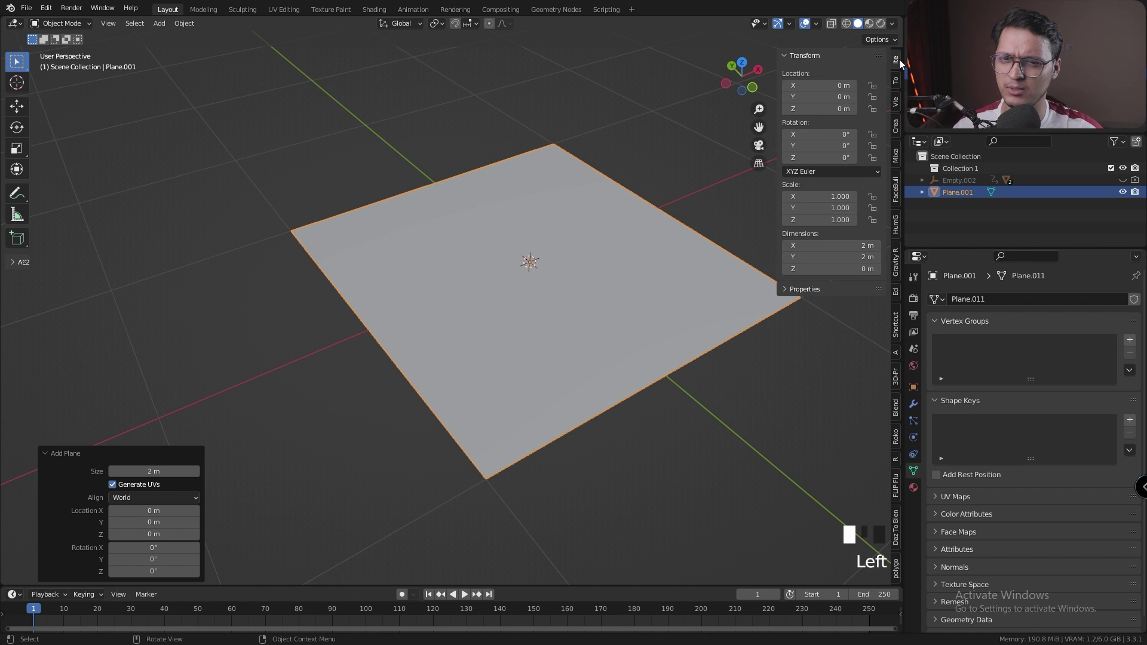
left_click_drag(830, 245, 878, 257)
middle_click_drag(554, 258, 540, 207)
scroll(499, 253, "up", 4)
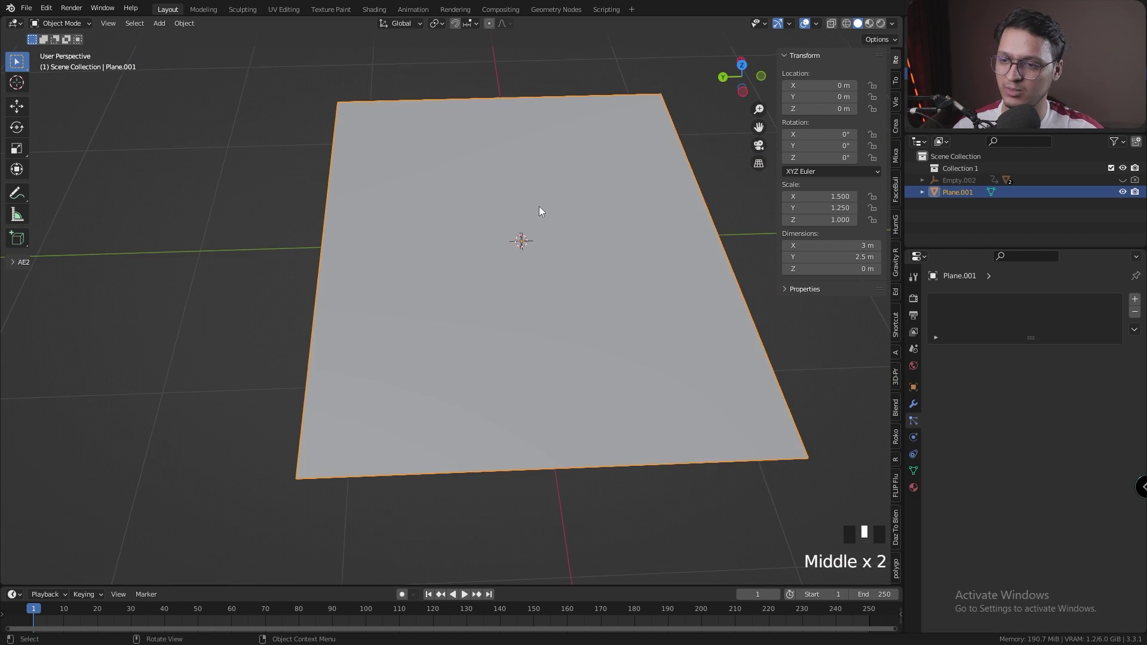
- Give the plane a level 5 Subdivision modifier of type Simple and apply it
key("ctrl+5")
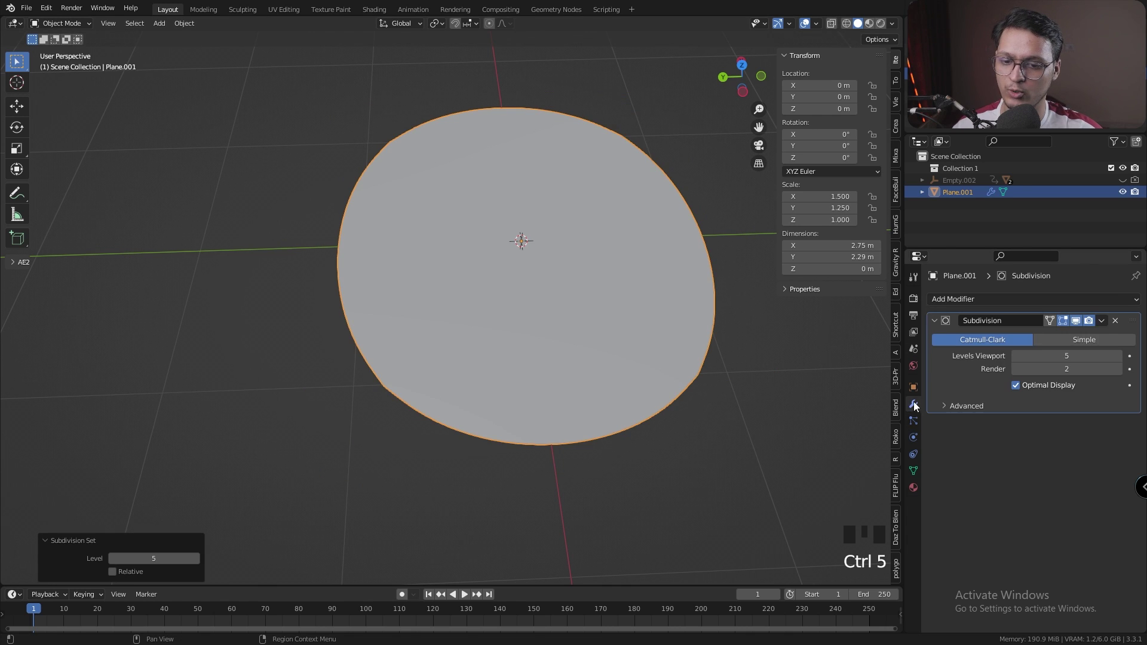
double_click(1093, 342)
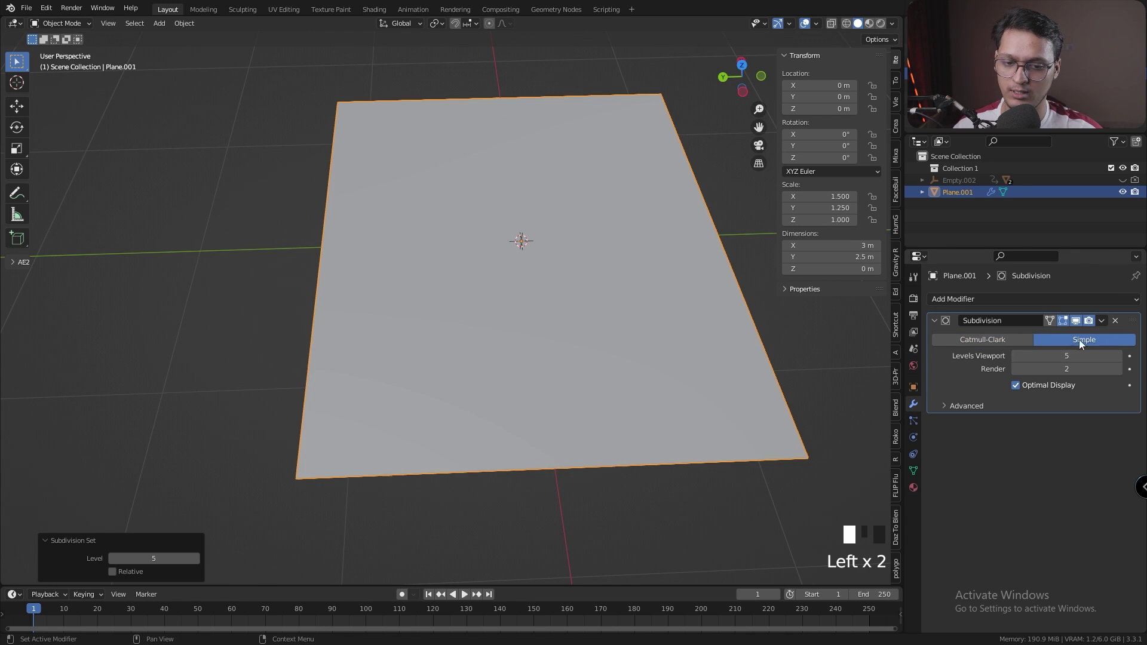
left_click(1103, 322)
left_click(1092, 335)
- In Edit Mode, select only five neighbouring vertices at and around the plane's centre
middle_click_drag(597, 269, 558, 249)
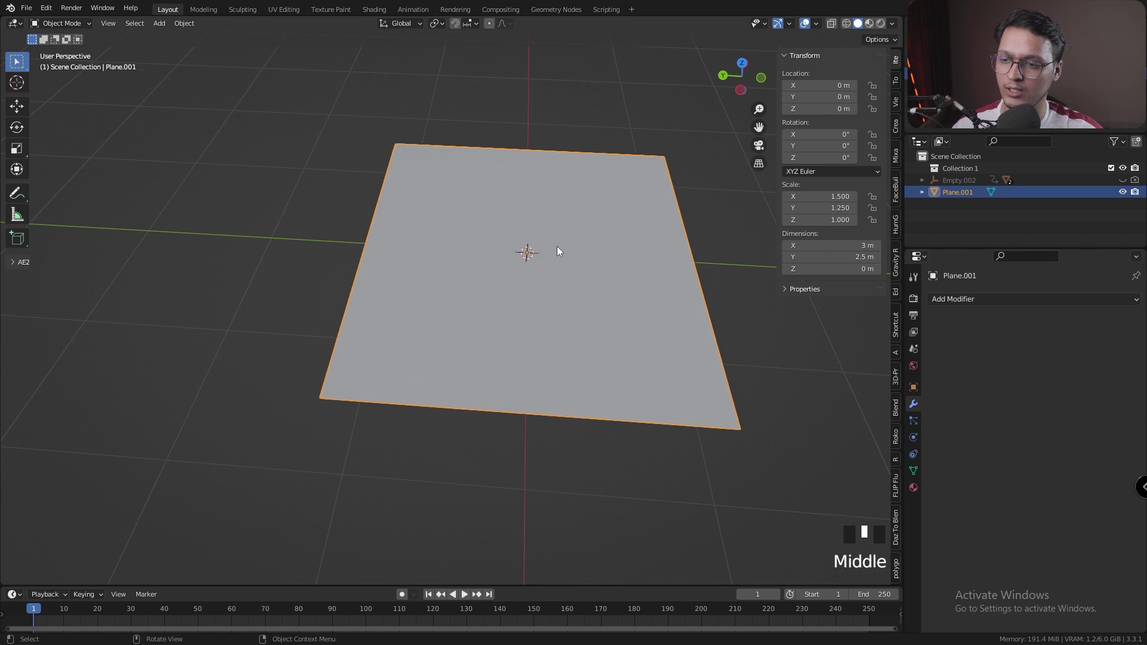
key("Tab")
middle_click_drag(596, 324, 464, 137)
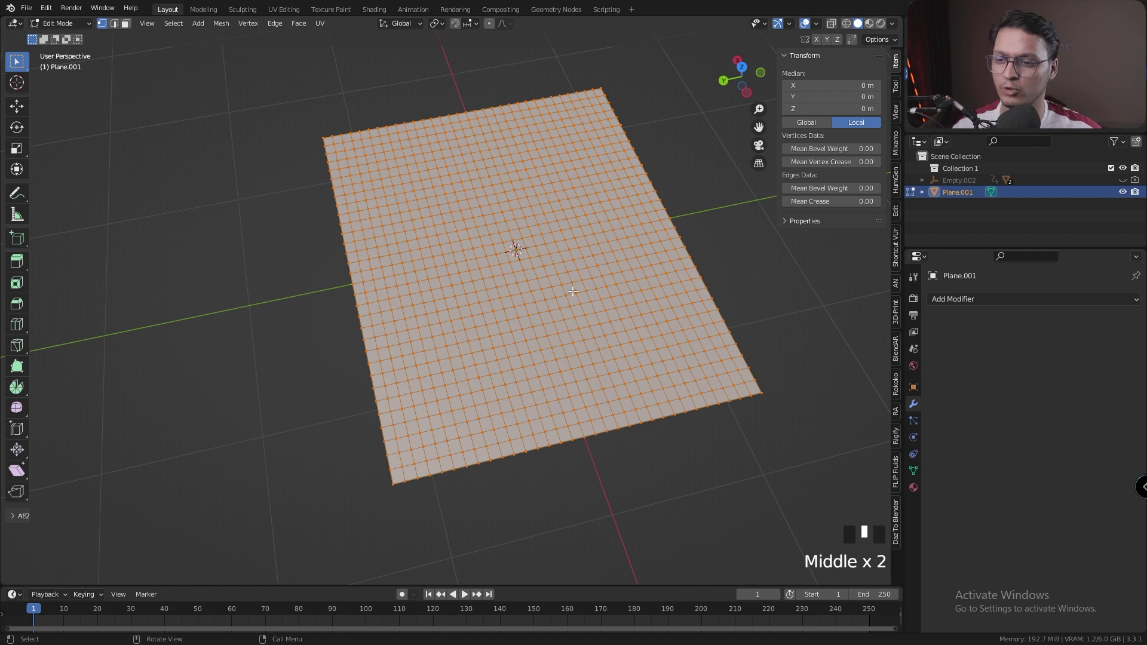
scroll(572, 291, "up", 3)
scroll(577, 224, "down", 1)
scroll(577, 224, "up", 4)
middle_click_drag(609, 173, 543, 245, "shift")
scroll(504, 231, "up", 3)
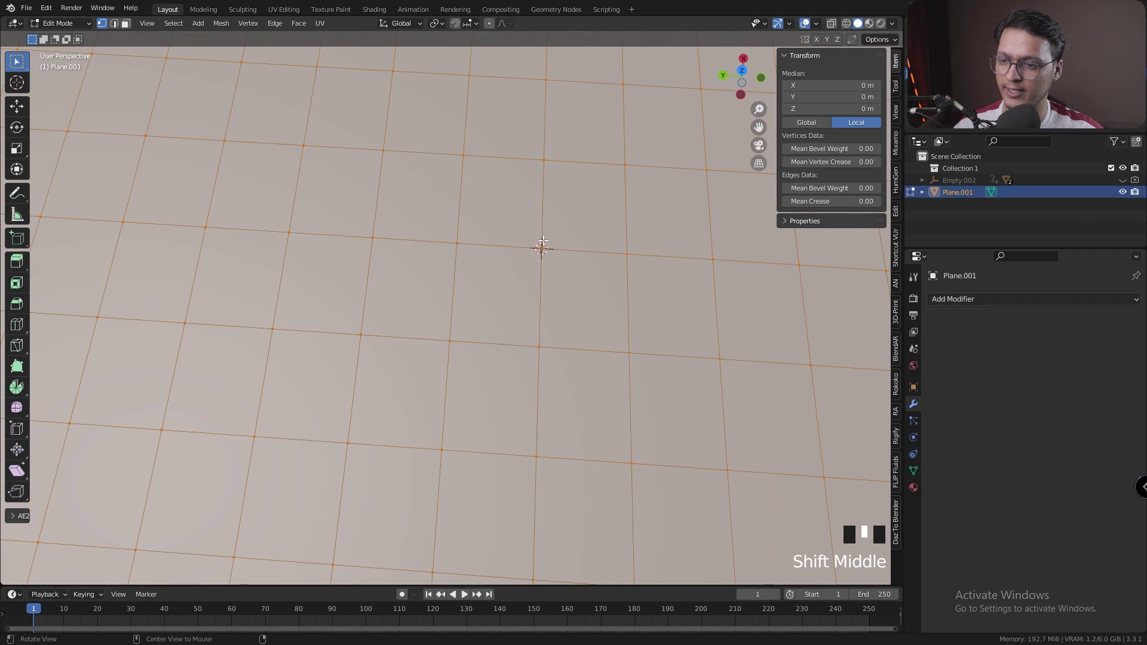
left_click(562, 267, "ctrl")
left_click(624, 165)
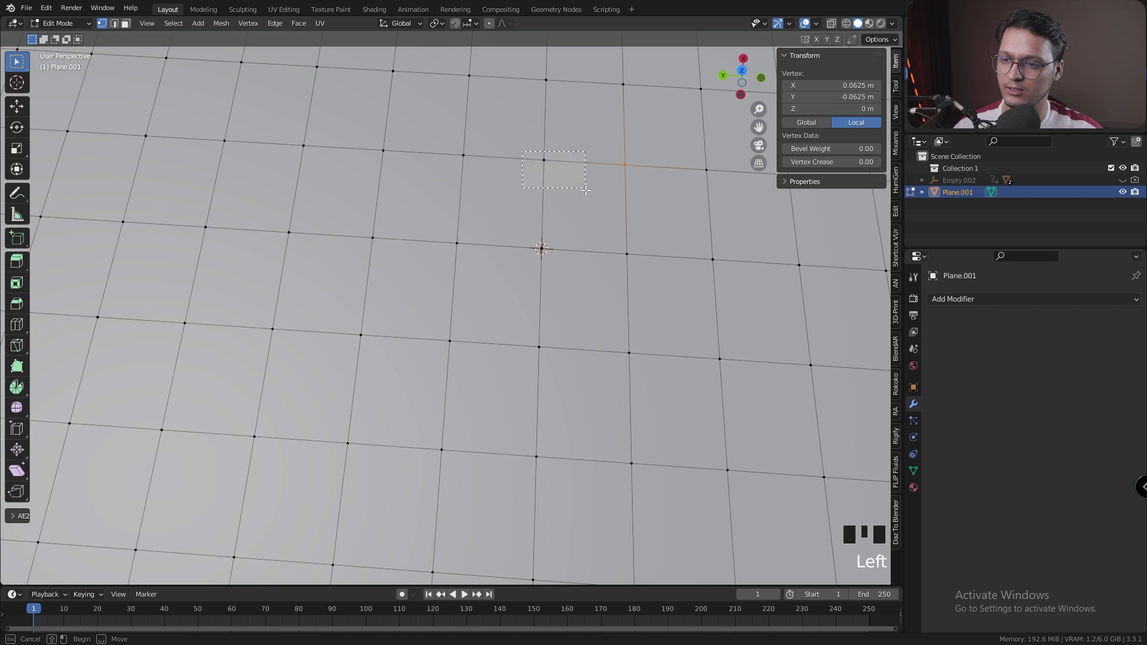
left_click(544, 160, "shift")
left_click(541, 248, "shift")
left_click(457, 244, "shift")
left_click(539, 346, "shift")
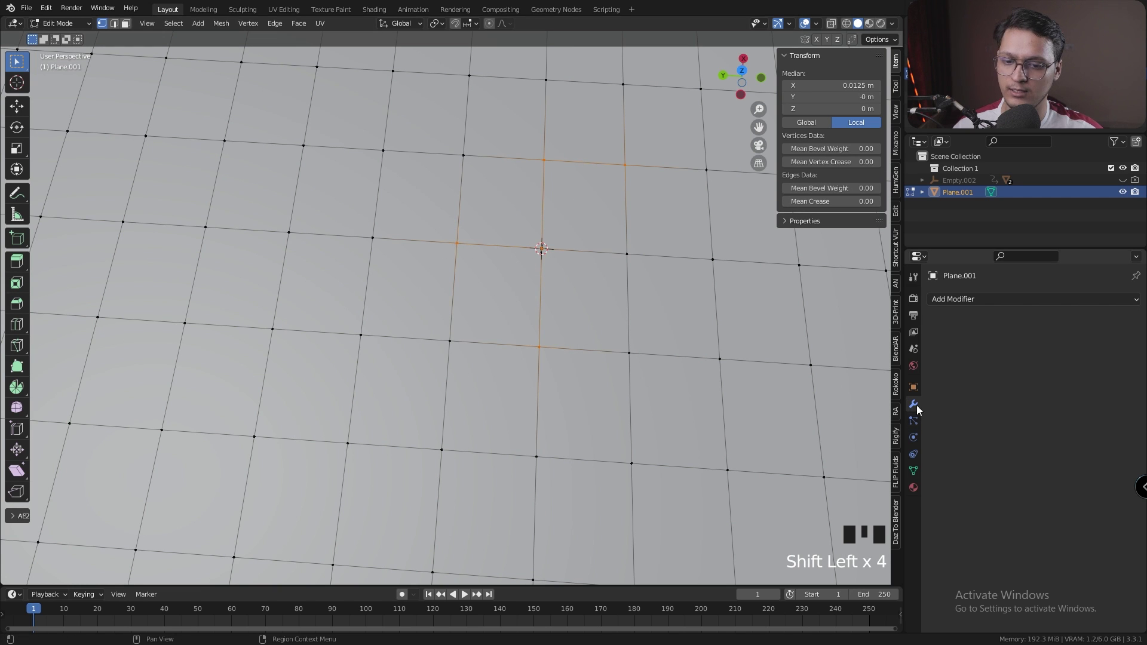
- Create a vertex group named START and assign the selected centre vertices to it
left_click(915, 472)
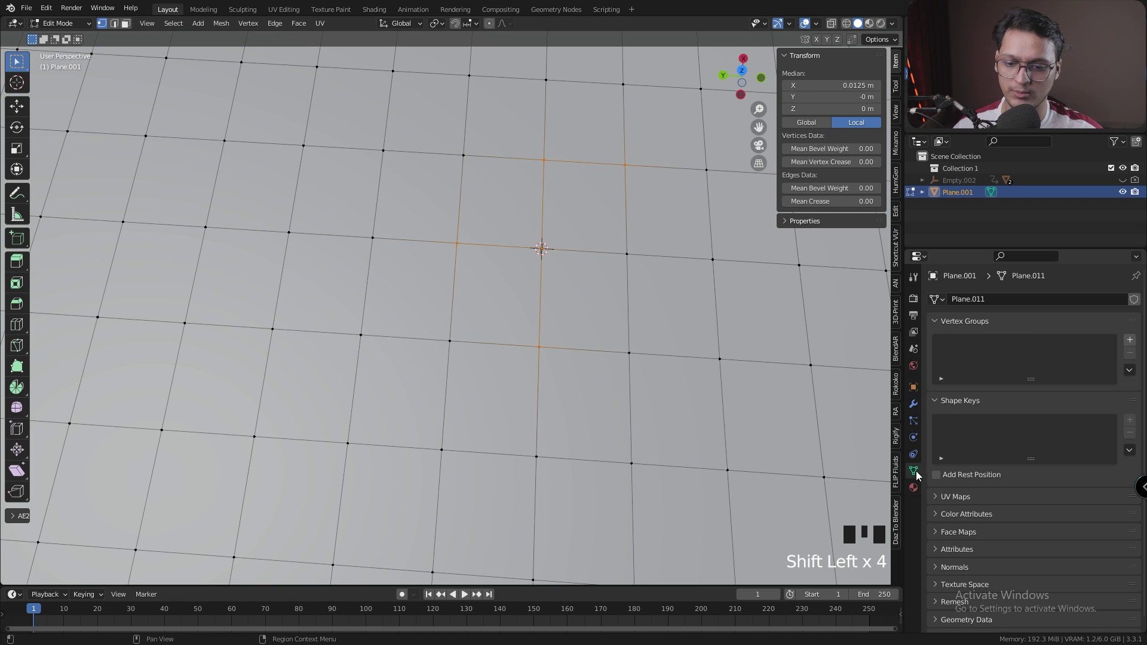
left_click(1130, 339)
left_click(977, 346)
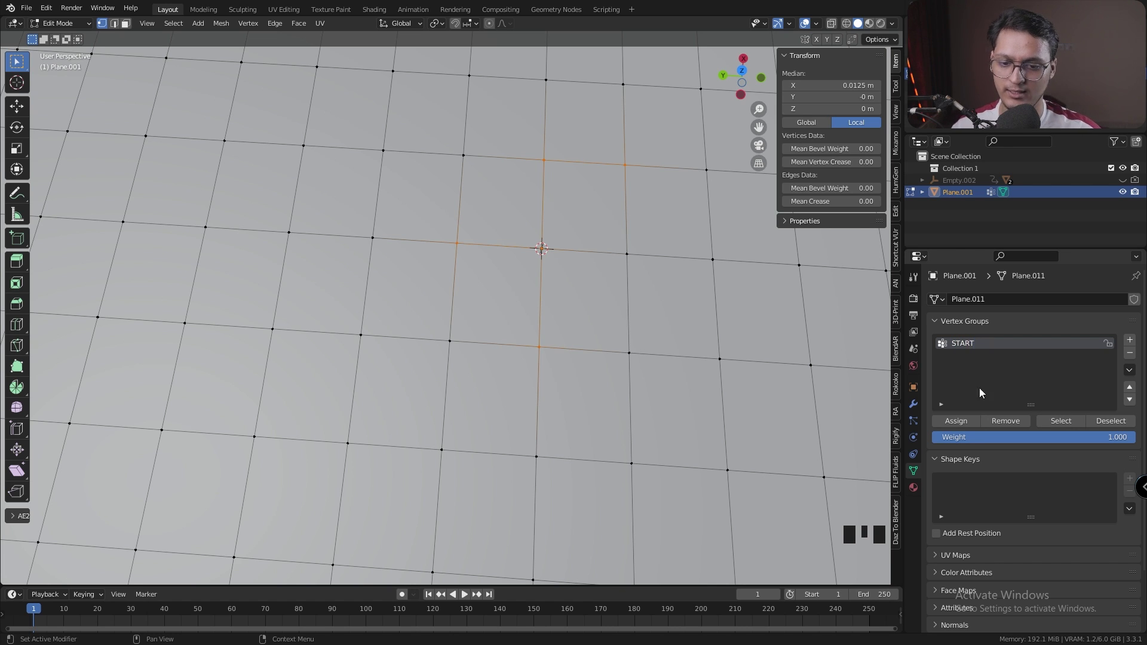
left_click(966, 425)
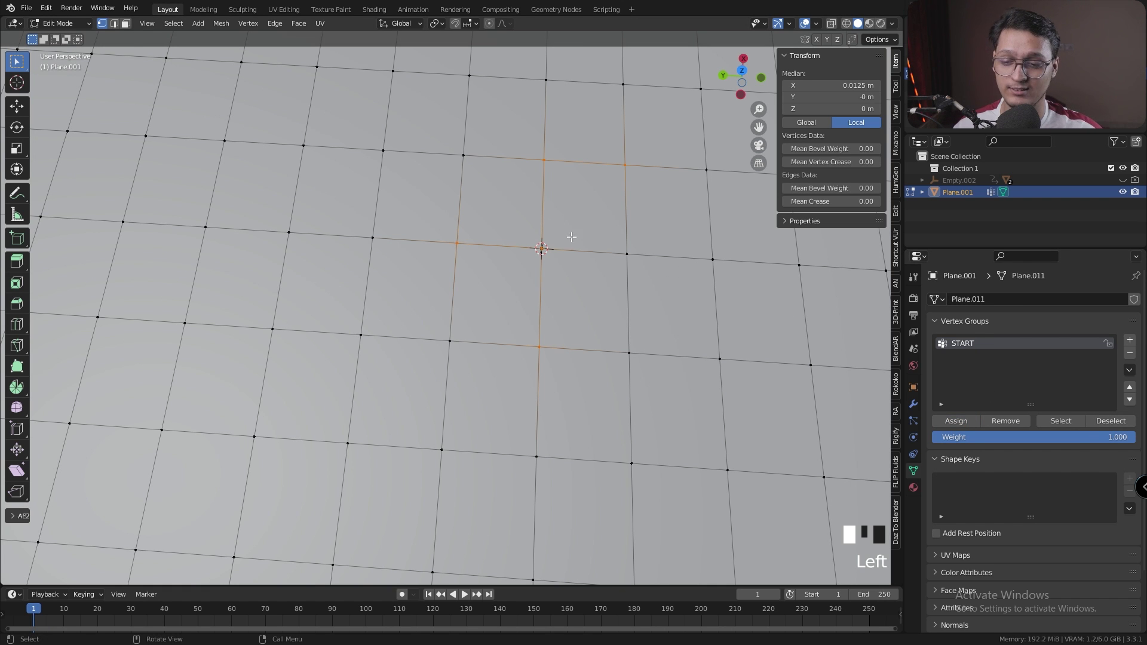
- From the top view, select only the boundary vertices along the middle stretch of each of the plane's four sides
middle_click_drag(571, 237, 555, 212)
scroll(556, 213, "down", 6)
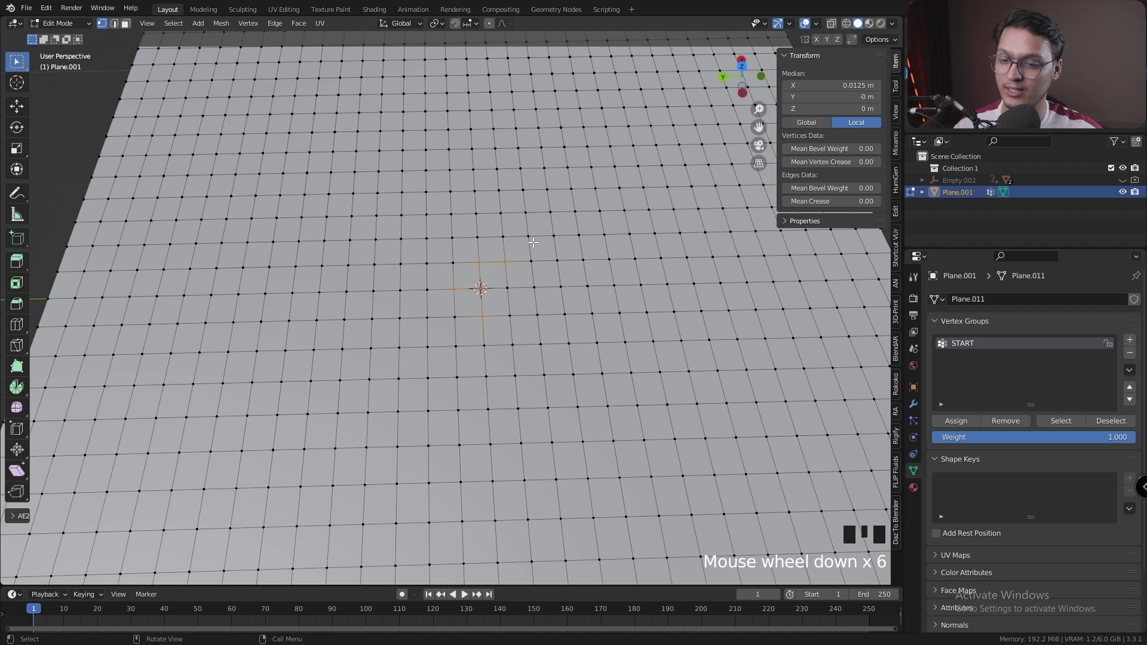
scroll(535, 254, "down", 5)
middle_click_drag(535, 257, 508, 229, "shift")
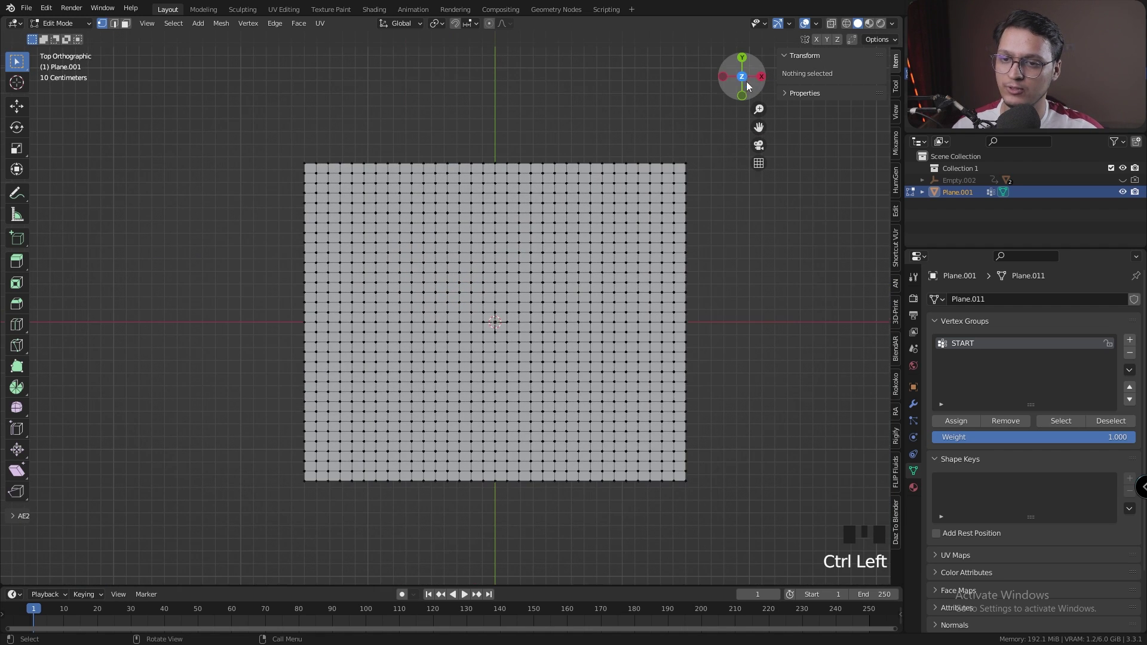
left_click(746, 82)
left_click(743, 79)
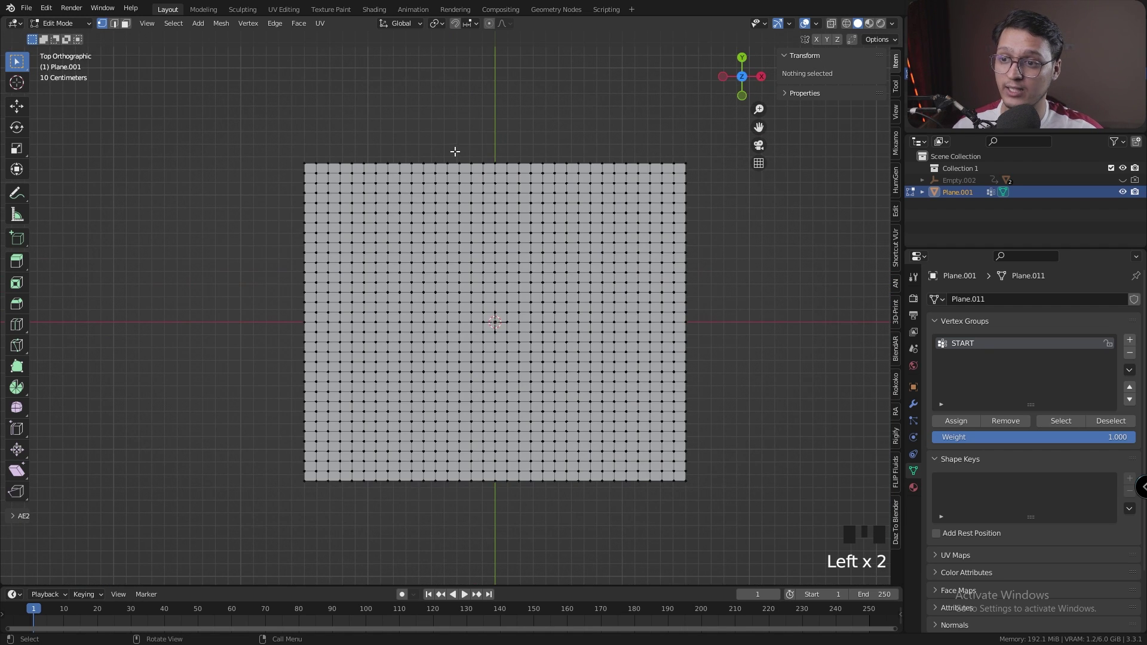
left_click_drag(434, 140, 559, 165)
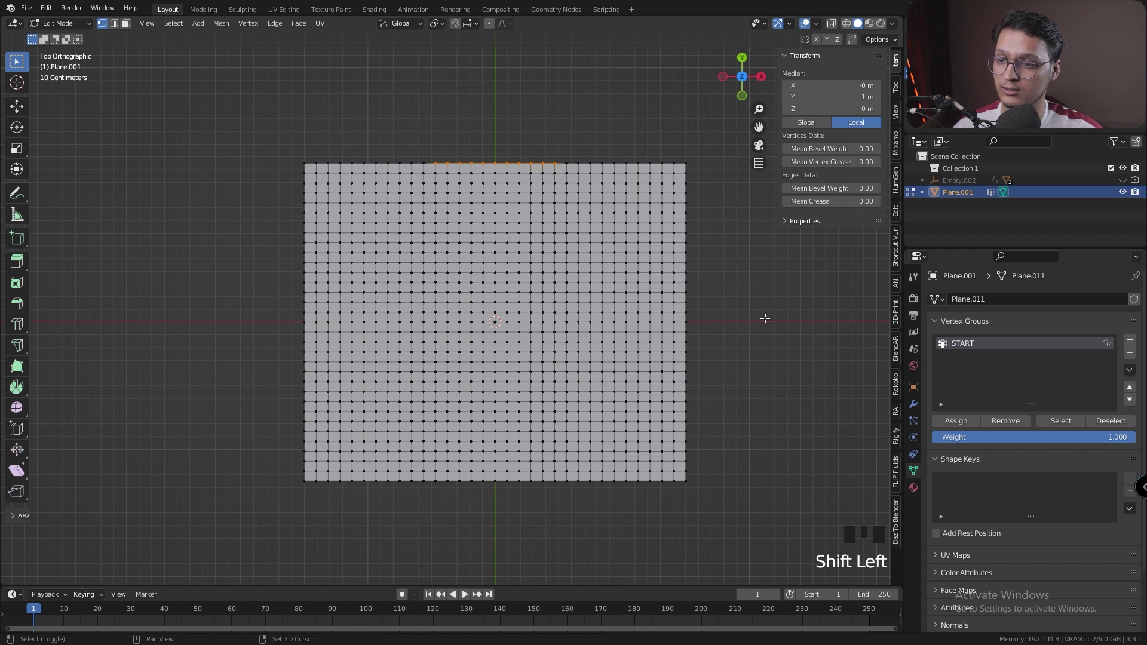
left_click_drag(724, 248, 684, 362, "shift")
left_click_drag(570, 521, 416, 475, "shift")
left_click_drag(249, 257, 306, 388, "shift")
- Extend the selection with random vertices across the plane, using a ratio of 0.058 and random seed 18
left_click(167, 27)
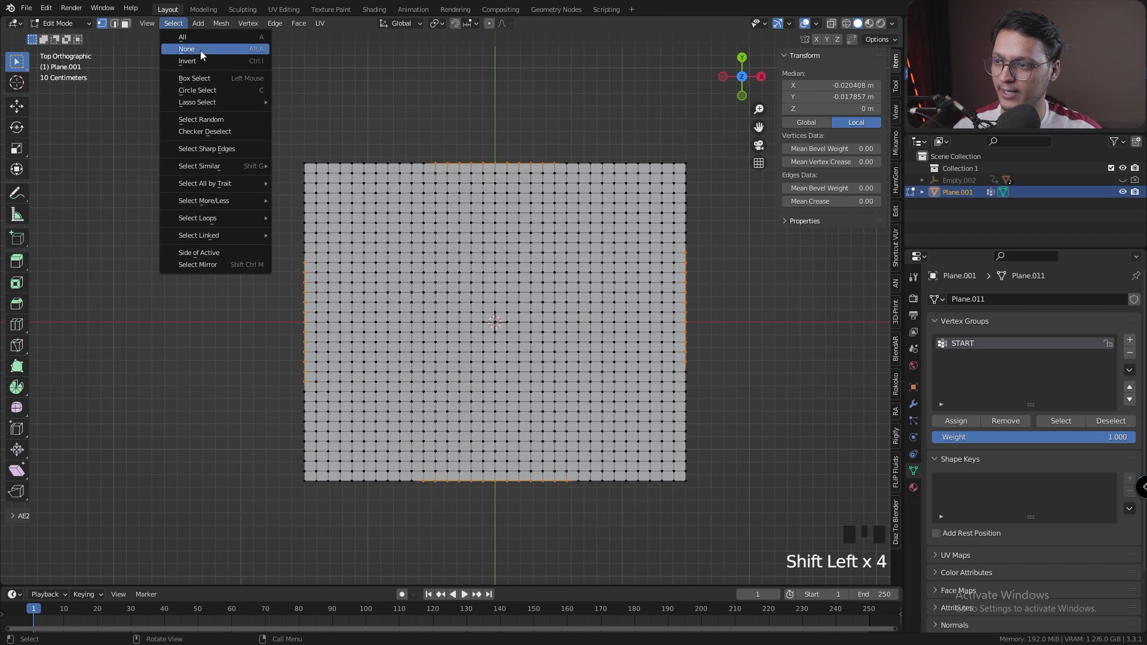
left_click(215, 122)
middle_click_drag(538, 269, 587, 306)
middle_click_drag(479, 352, 487, 321)
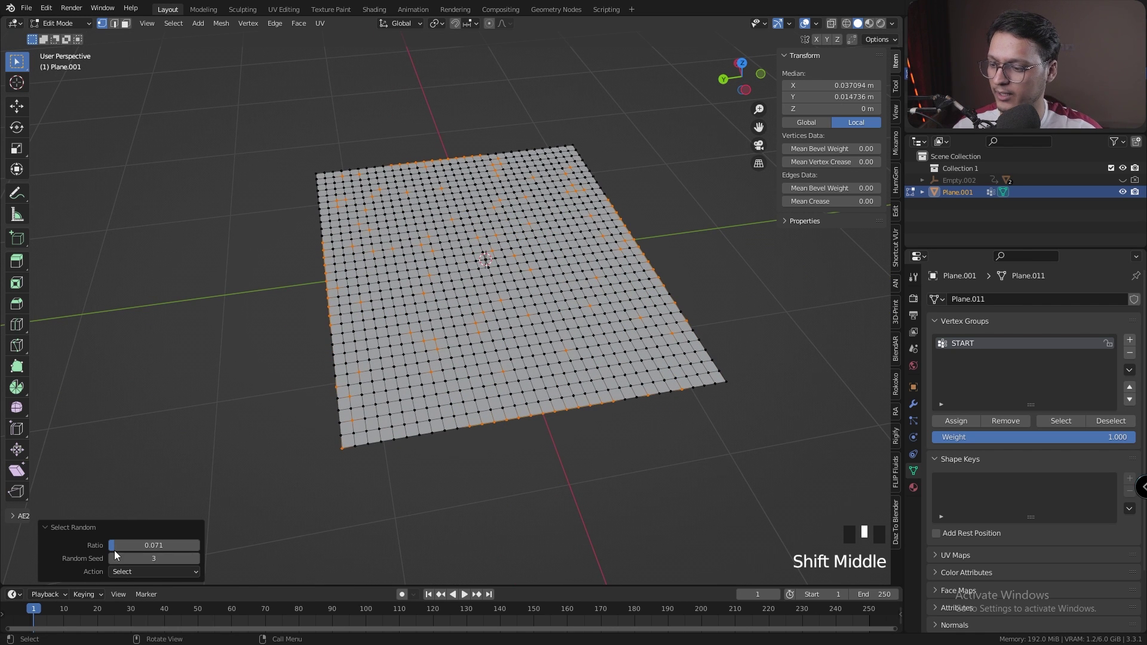
left_click_drag(116, 551, 174, 557)
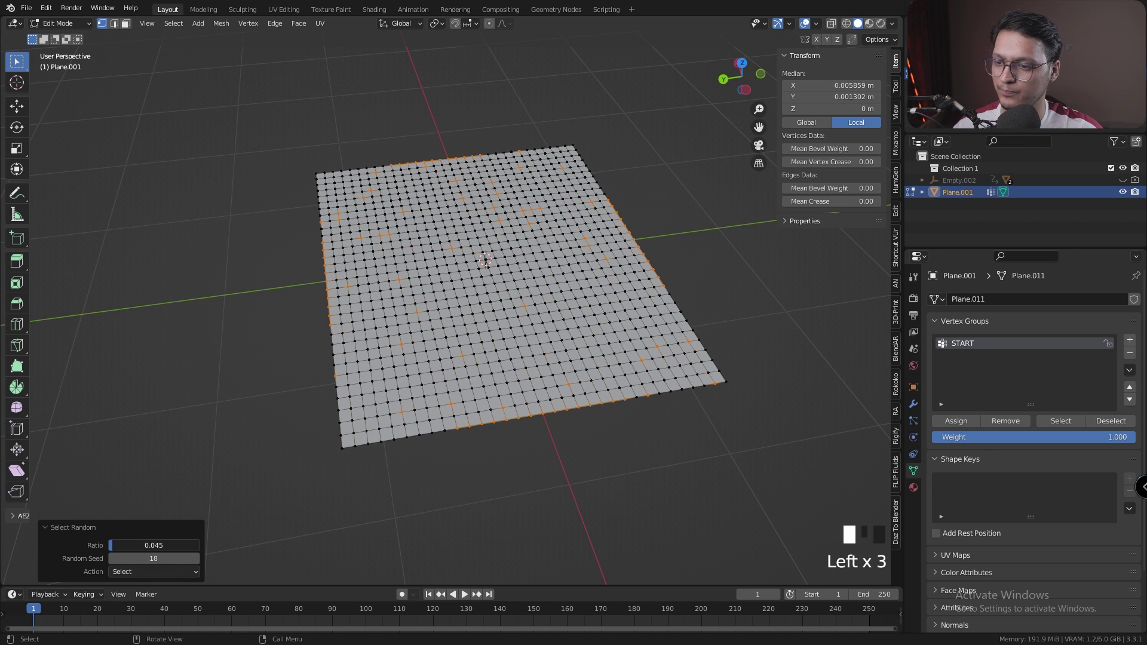
left_click_drag(131, 546, 128, 545)
middle_click_drag(396, 291, 647, 321)
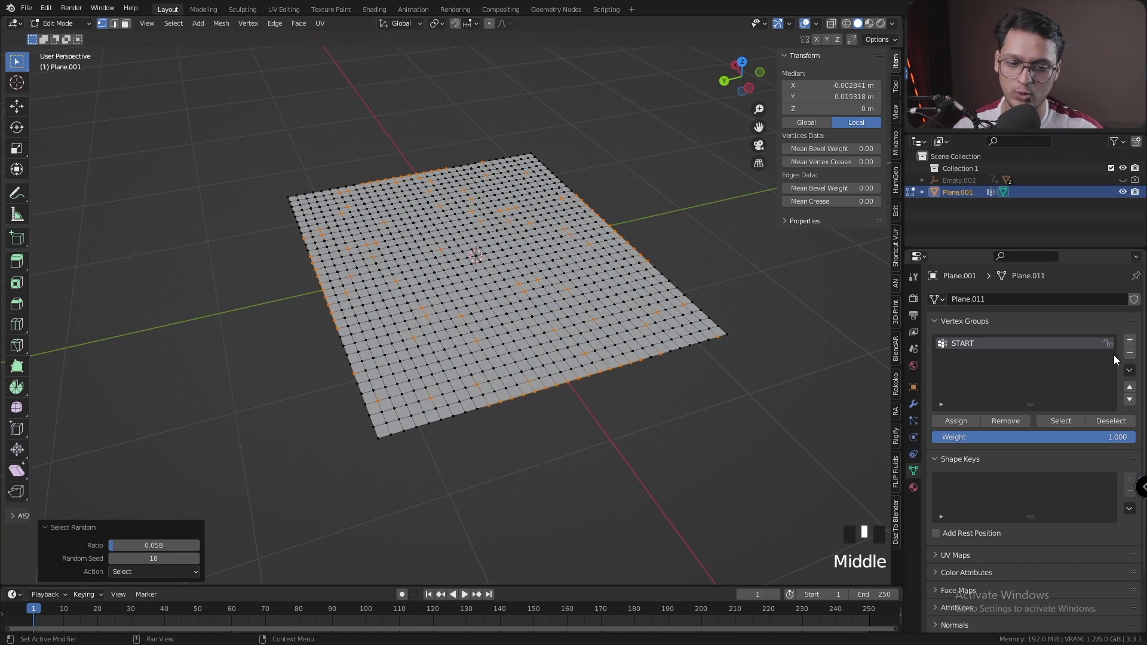
- Create a vertex group named END, assign the selected vertices to it, and return to Object Mode
left_click(1130, 340)
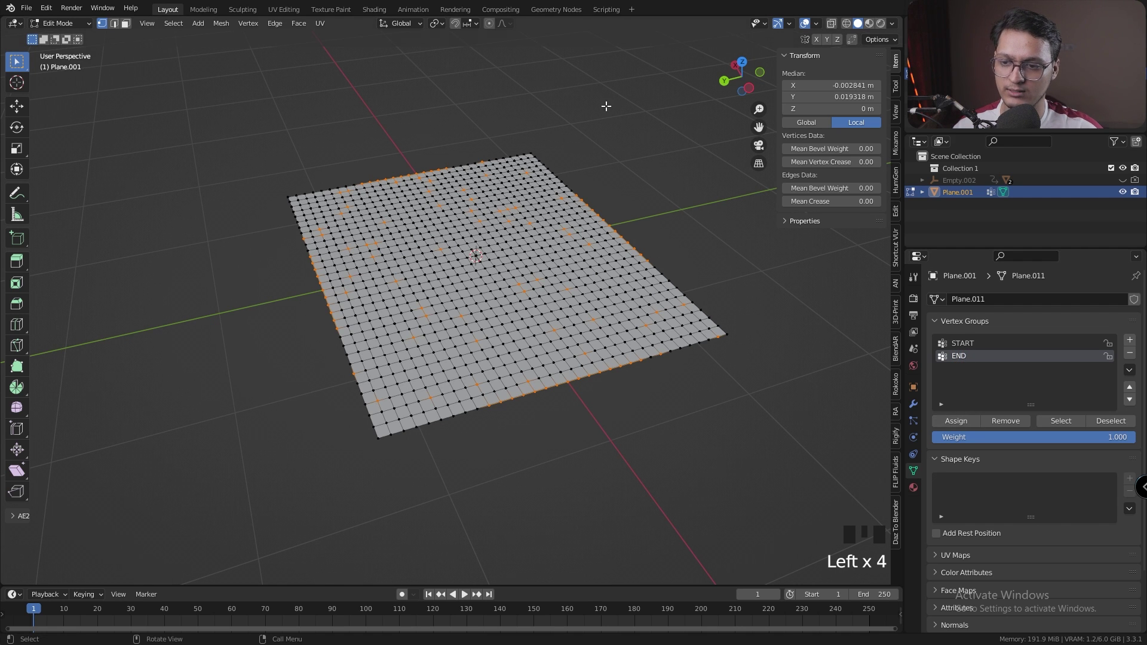
left_click(967, 422)
middle_click_drag(703, 329, 568, 268)
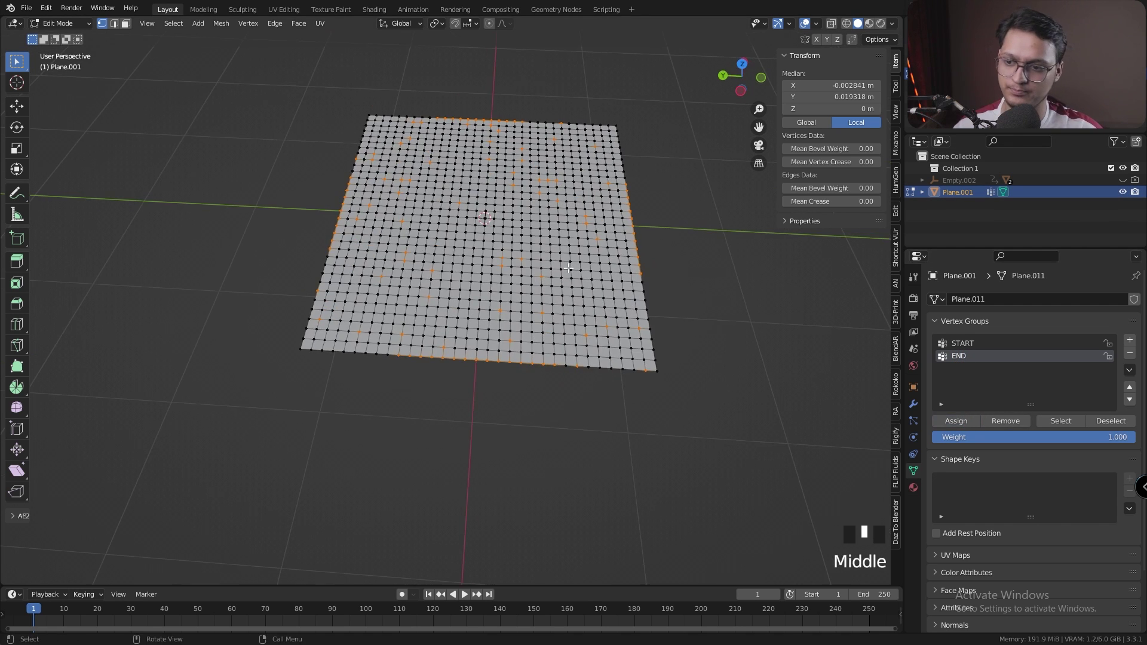
middle_click_drag(527, 237, 544, 242)
key("Tab")
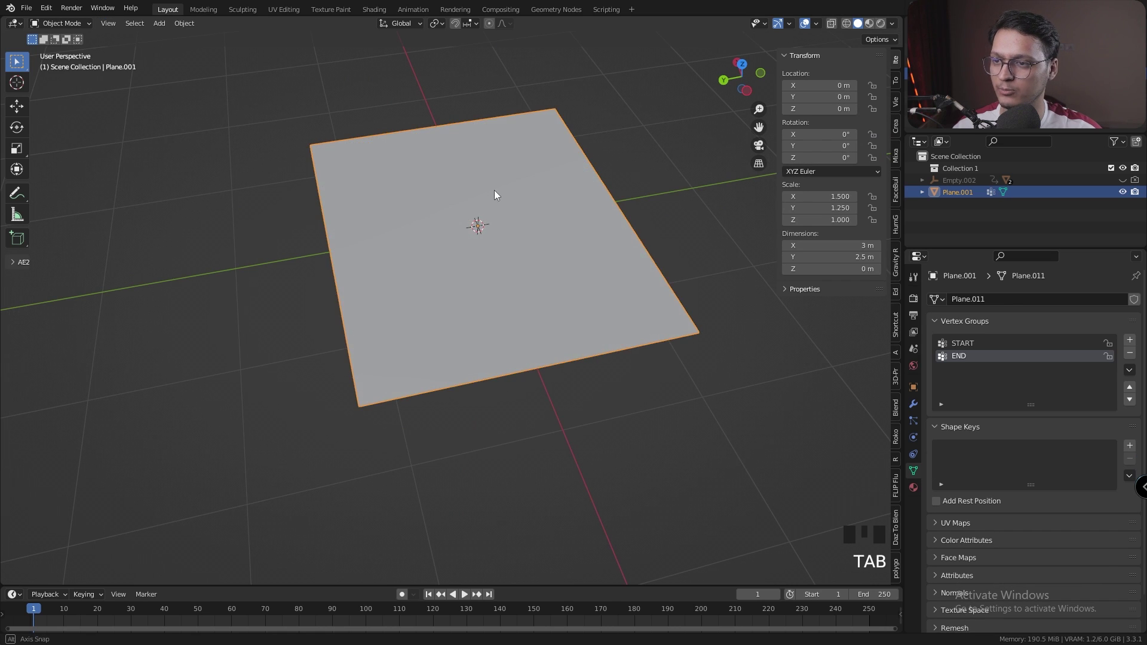
- Create a new geometry node tree for the plane in the Geometry Nodes workspace and move Group Output farther from Group Input
middle_click_drag(494, 190, 472, 173)
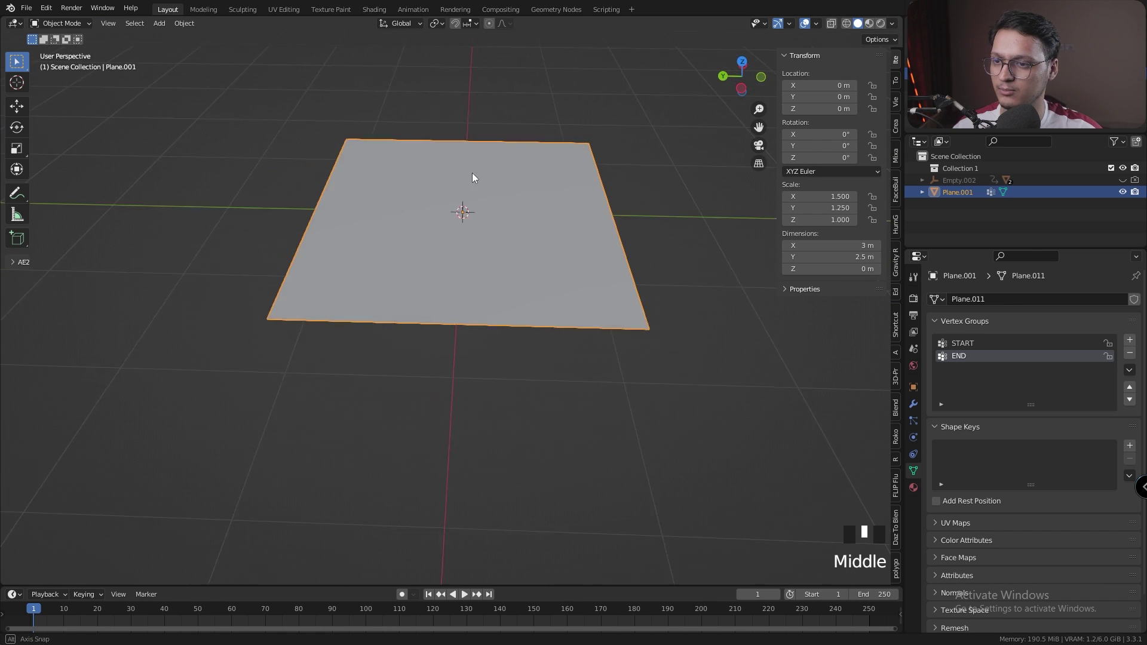
left_click(559, 12)
middle_click_drag(651, 190, 656, 192)
scroll(687, 179, "down", 3)
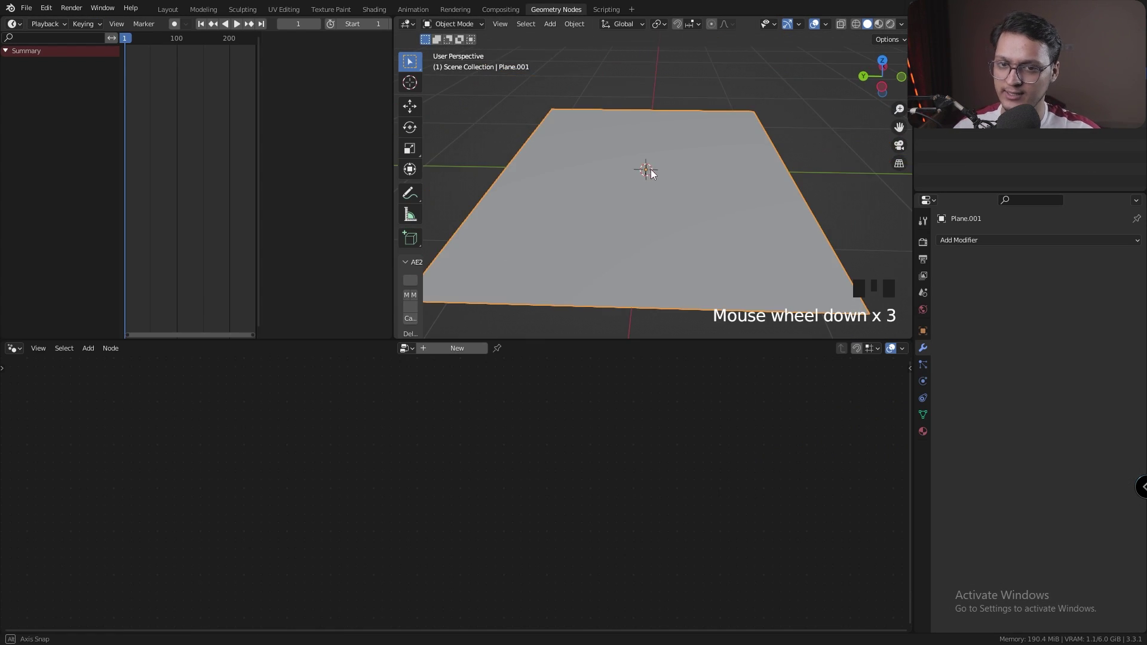
middle_click_drag(723, 163, 594, 239)
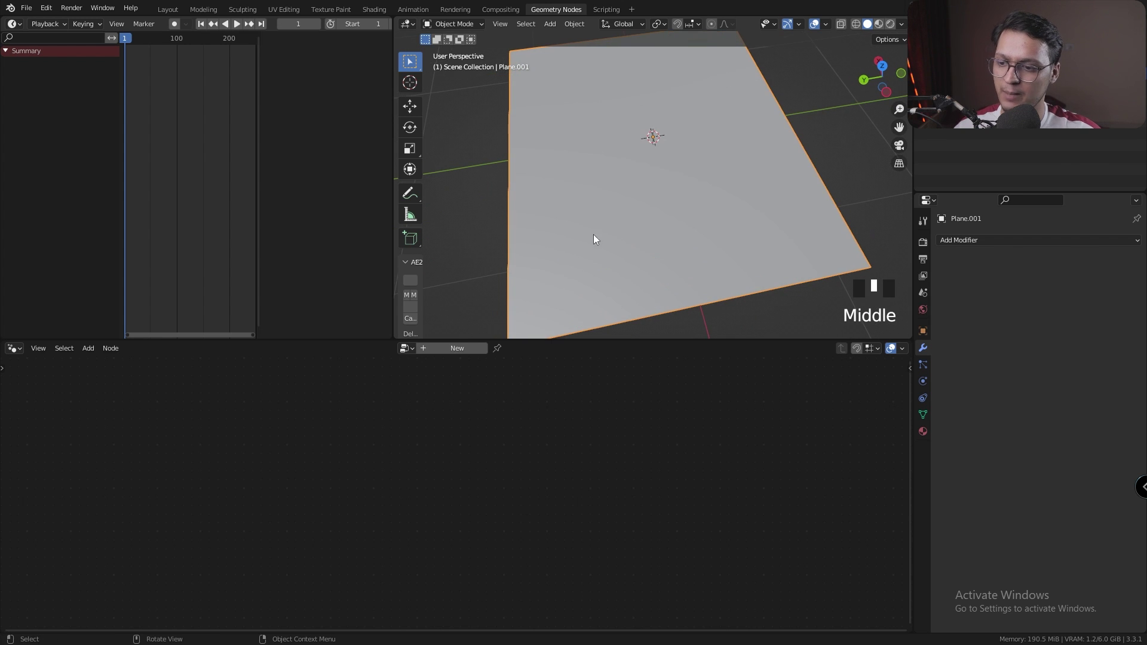
left_click(440, 348)
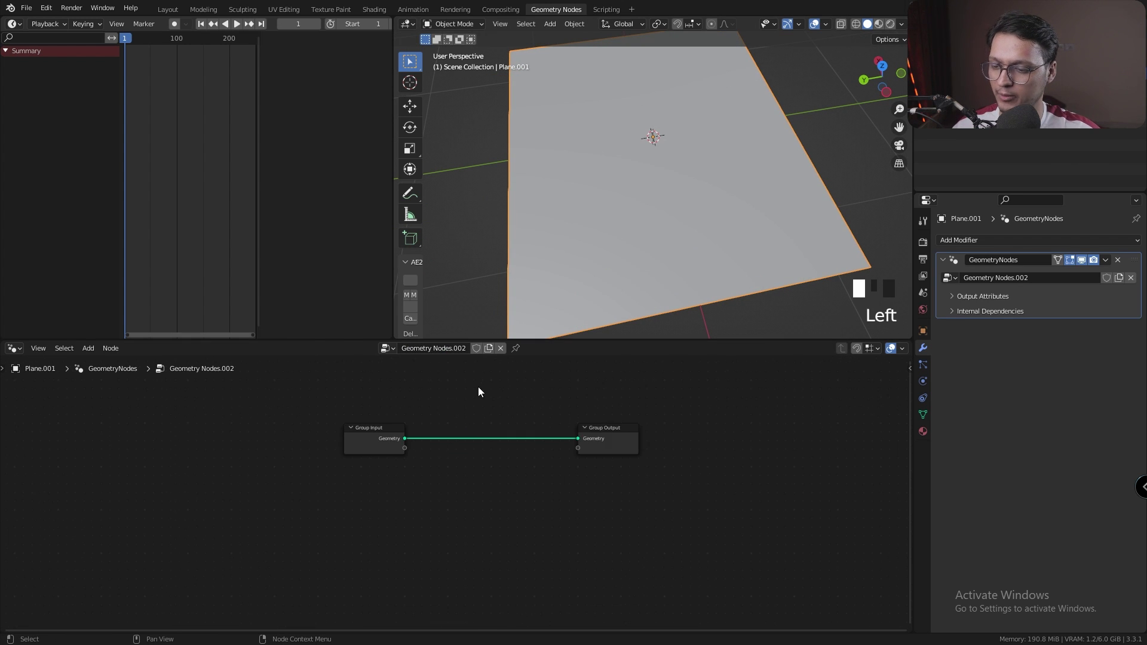
scroll(445, 437, "up", 2)
left_click_drag(710, 434, 834, 441)
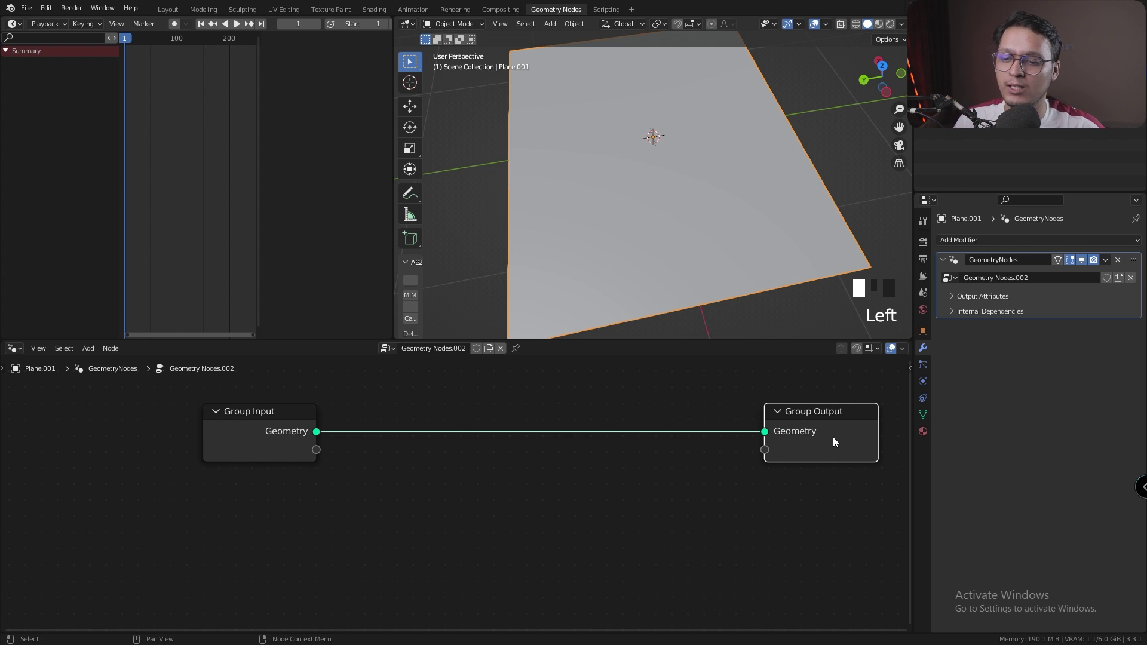
- Insert a Separate Geometry node between Group Input and Group Output, set it to Face, and space the nodes apart
key("shift+a")
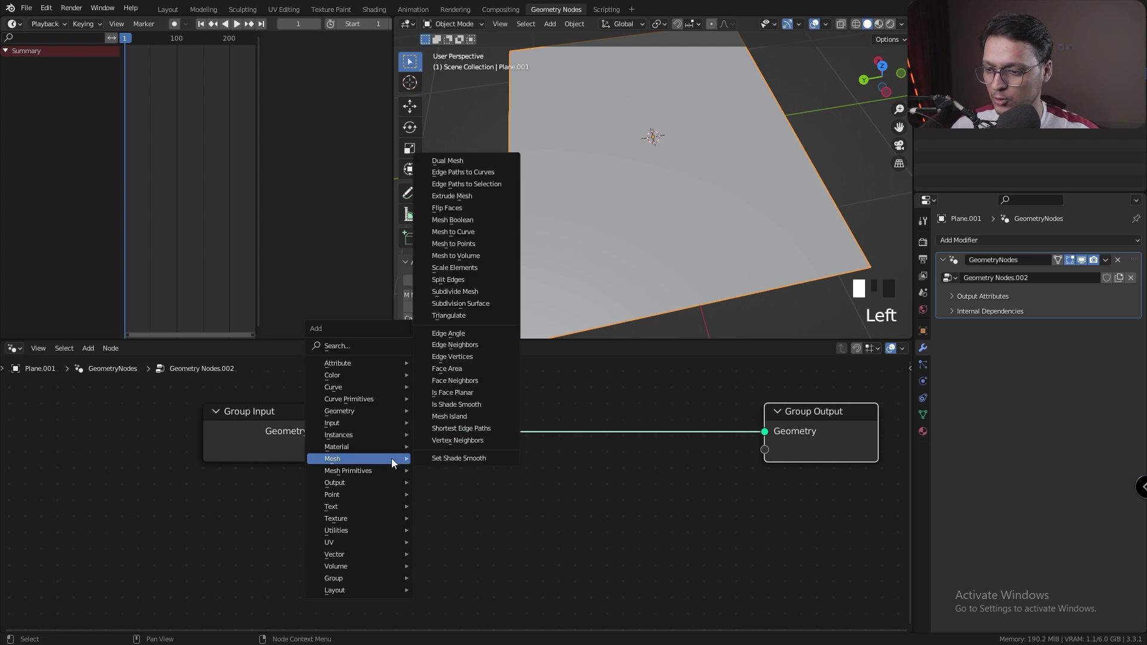
left_click(375, 344)
type("SEPA")
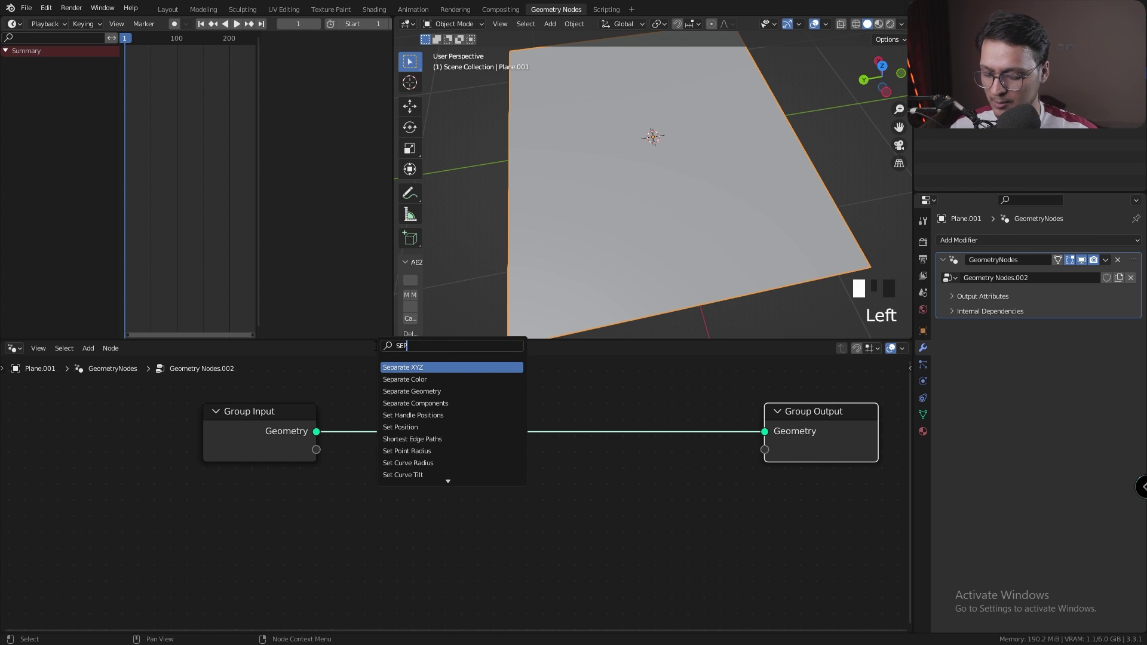
left_click(412, 390)
left_click(418, 442)
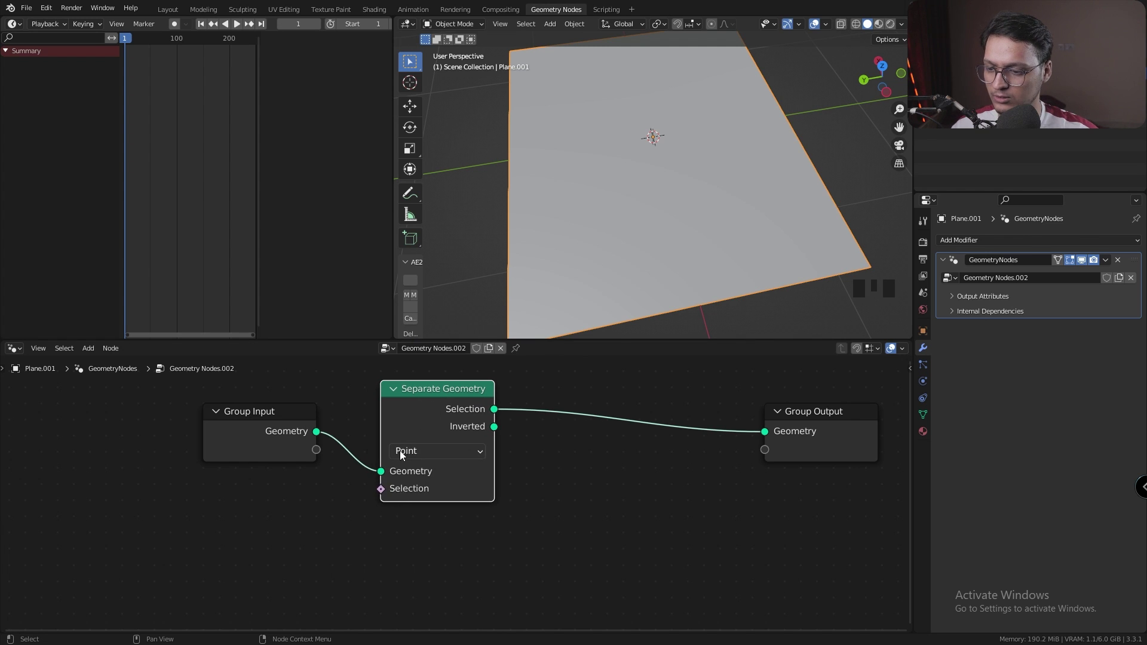
left_click(418, 452)
left_click(419, 504)
left_click_drag(286, 453, 185, 478)
left_click_drag(406, 432, 332, 423)
- Add a Boolean Random Value node connected to the Separate Geometry node's Selection input
left_click_drag(474, 450, 392, 452, "alt")
left_click_drag(221, 484, 172, 499)
type("RAND")
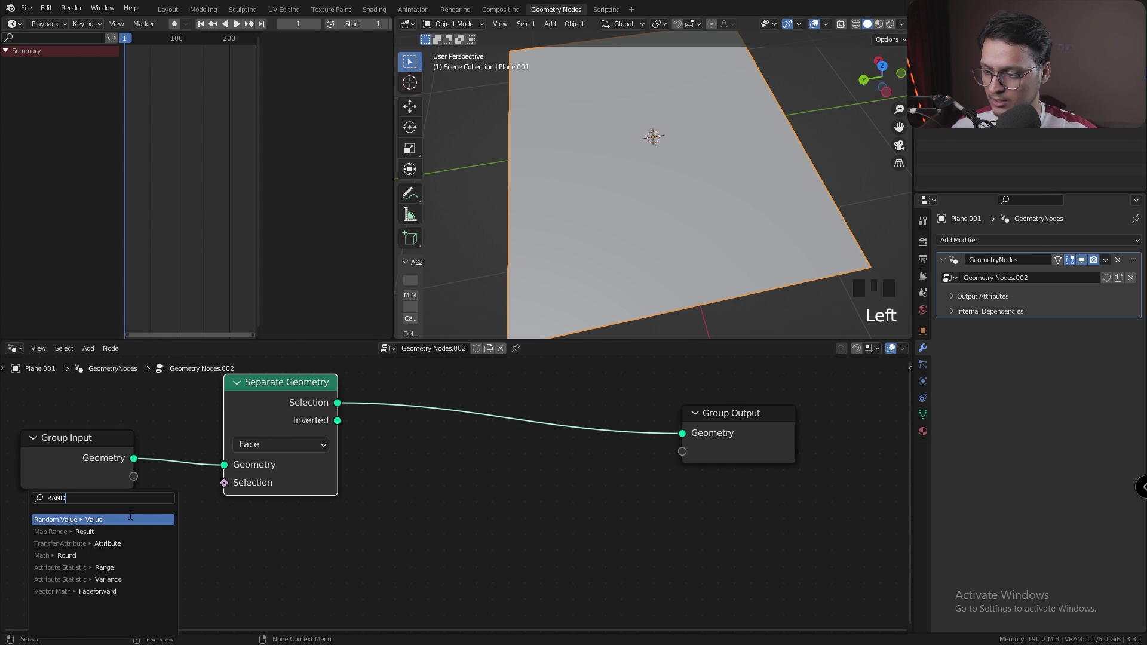
key("Return")
- Set the Random Value node's probability to about 0.308 and adjust the node's position
middle_click_drag(141, 558, 212, 514)
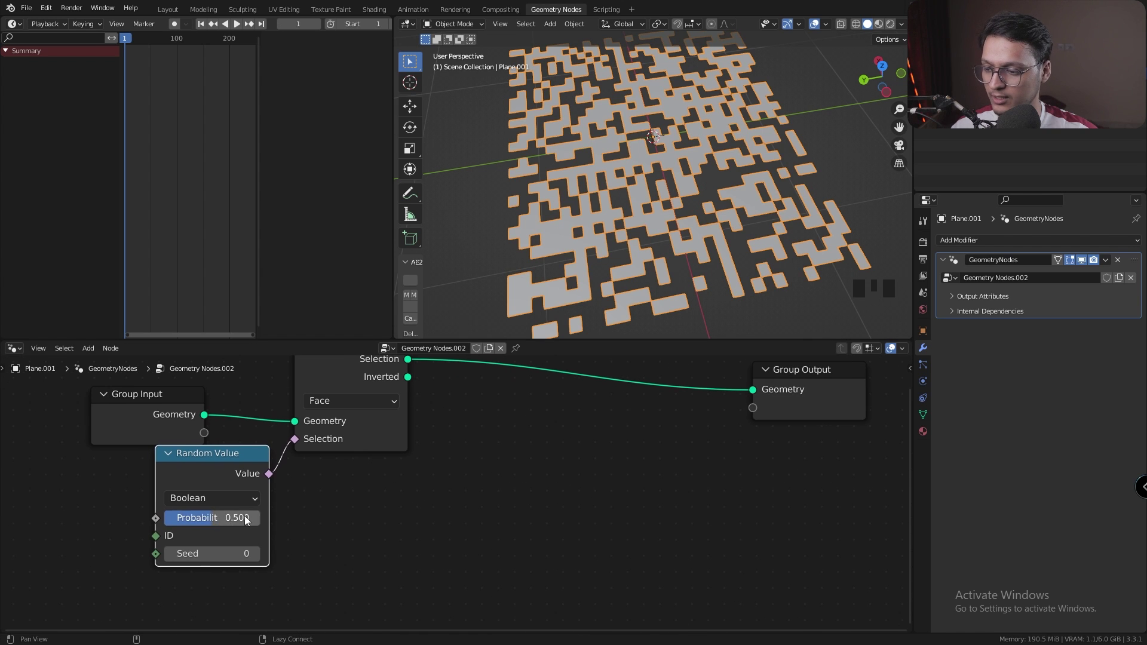
mouse_move(212, 517)
left_mouse_down()
mouse_move(197, 518)
mouse_move(250, 517)
mouse_move(190, 518)
left_mouse_up()
middle_click_drag(322, 485, 301, 523)
left_click_drag(202, 502, 217, 509)
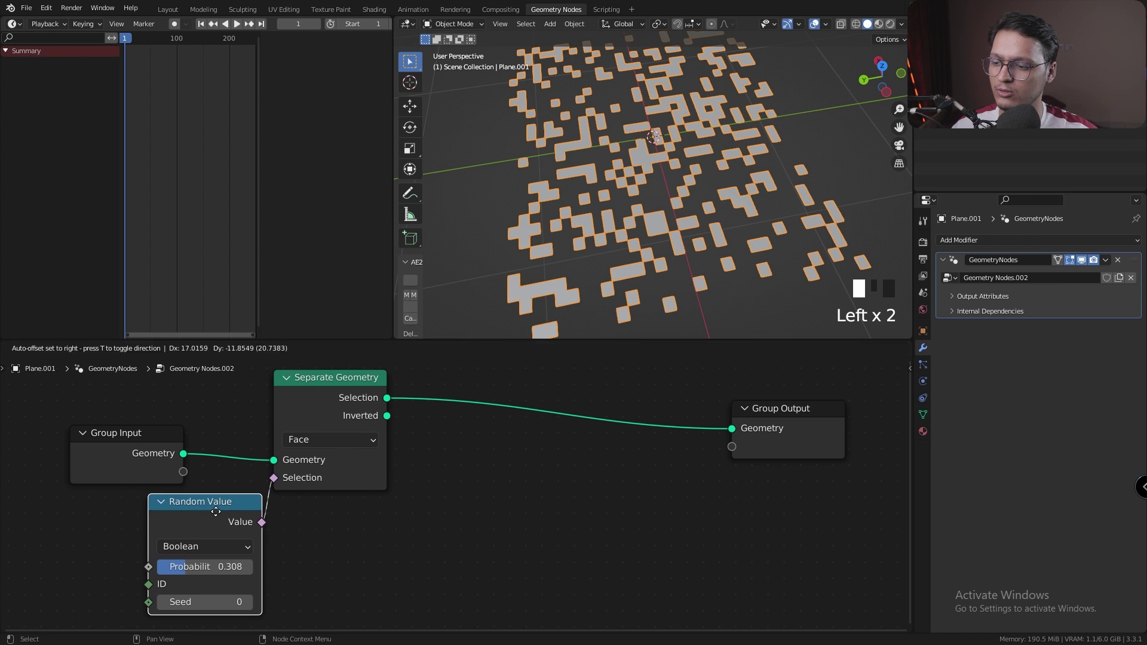
- Spread out the Group Input, Random Value and Separate Geometry nodes to make room in the node tree
left_click_drag(128, 470, 63, 445)
left_click_drag(200, 520, 183, 494)
left_click_drag(335, 416, 386, 413)
mouse_move(618, 251)
middle_mouse_down()
mouse_move(592, 259)
mouse_move(618, 228)
middle_mouse_up()
- Insert a Subdivide Mesh node between Separate Geometry's Selection output and Group Output
key("shift+a")
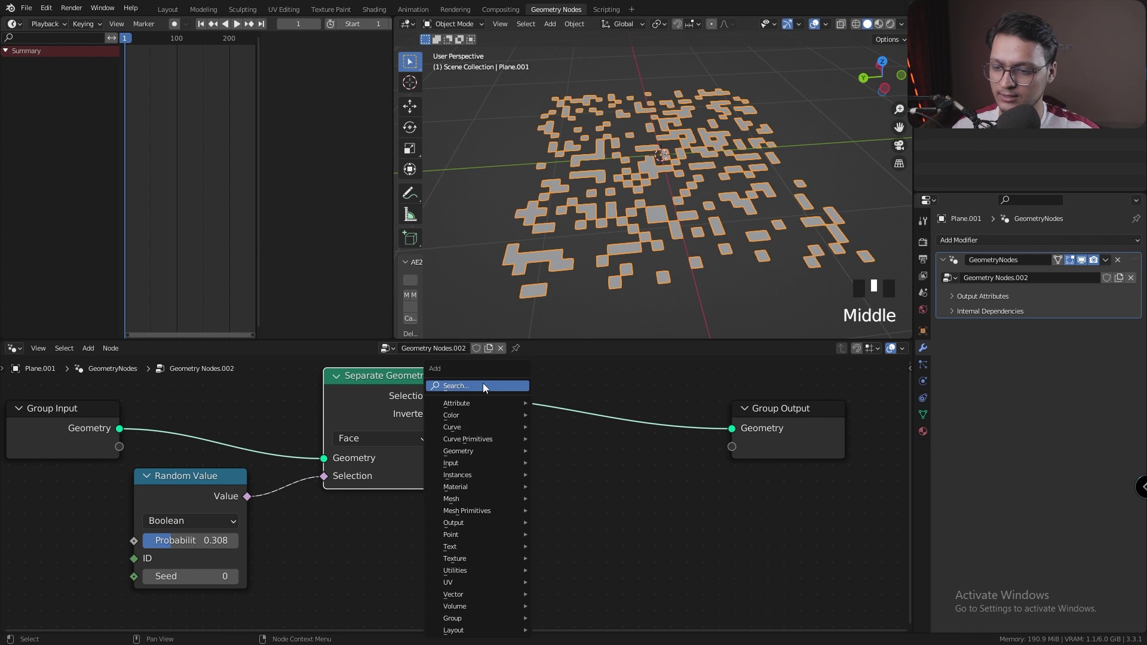
left_click(483, 383)
type("su")
left_click(514, 406)
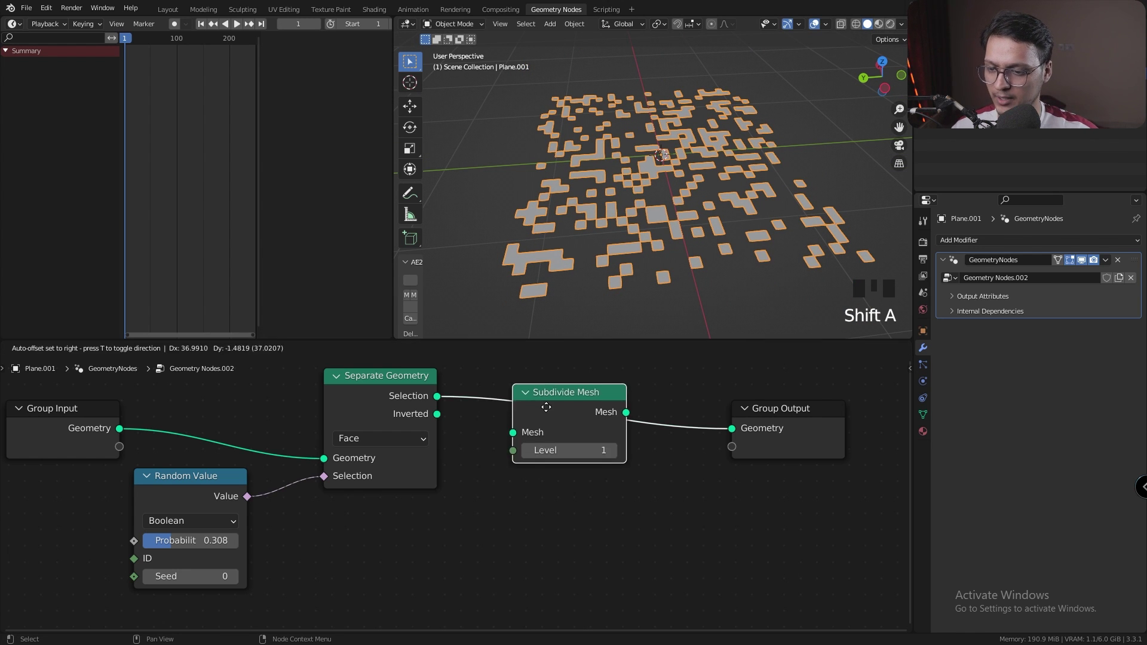
left_click(499, 383)
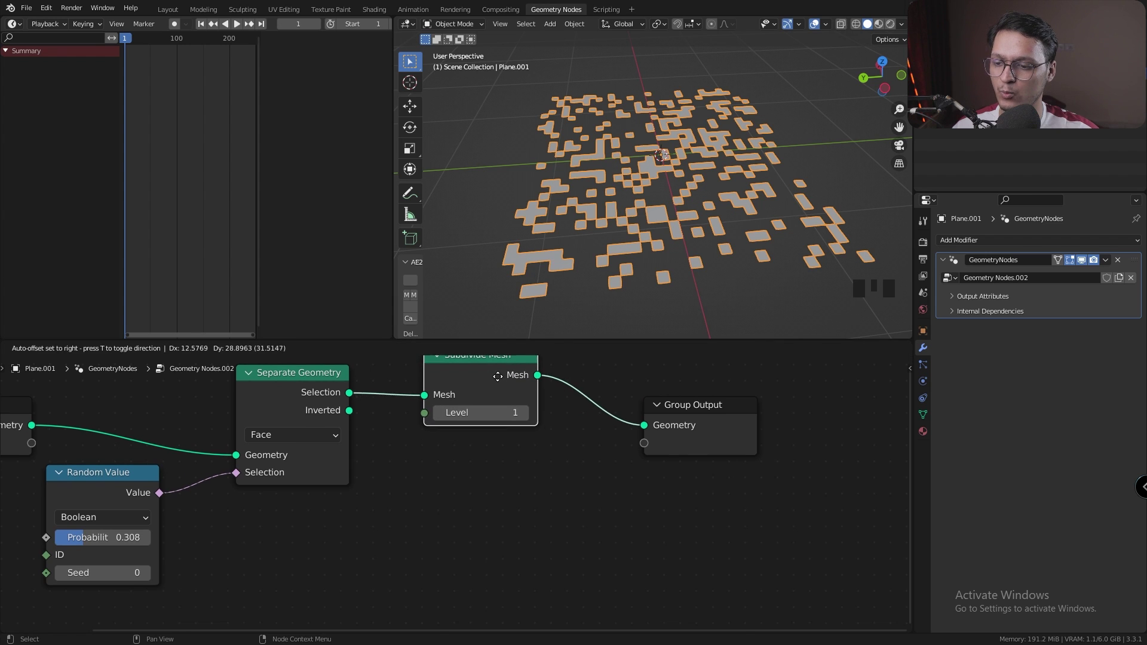
key("ctrl+z")
key("ctrl+z")
- Insert a Join Geometry node after Subdivide Mesh and connect Separate Geometry's Inverted output to it
key("shift+a")
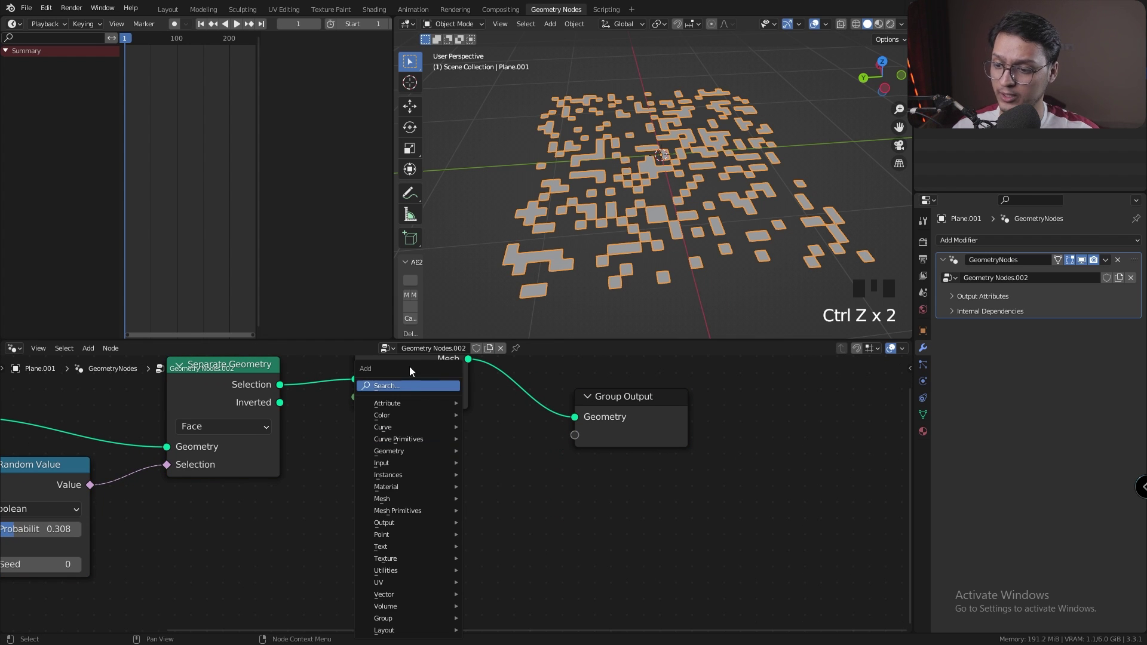
left_click(406, 386)
type("joi")
left_click(441, 416)
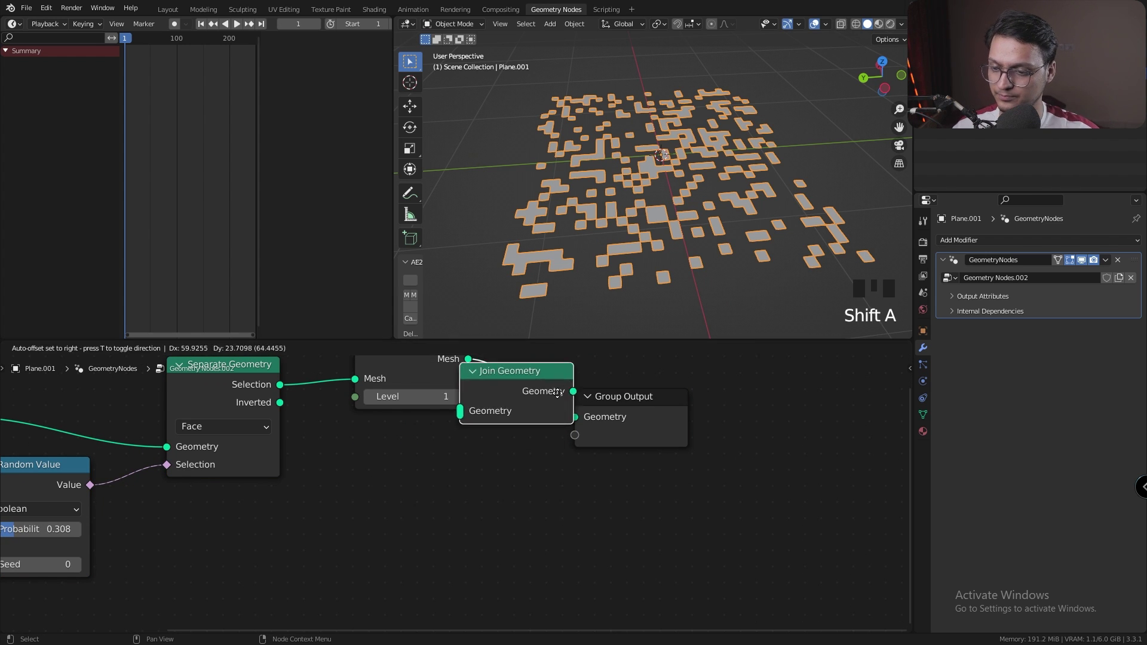
left_click(577, 441)
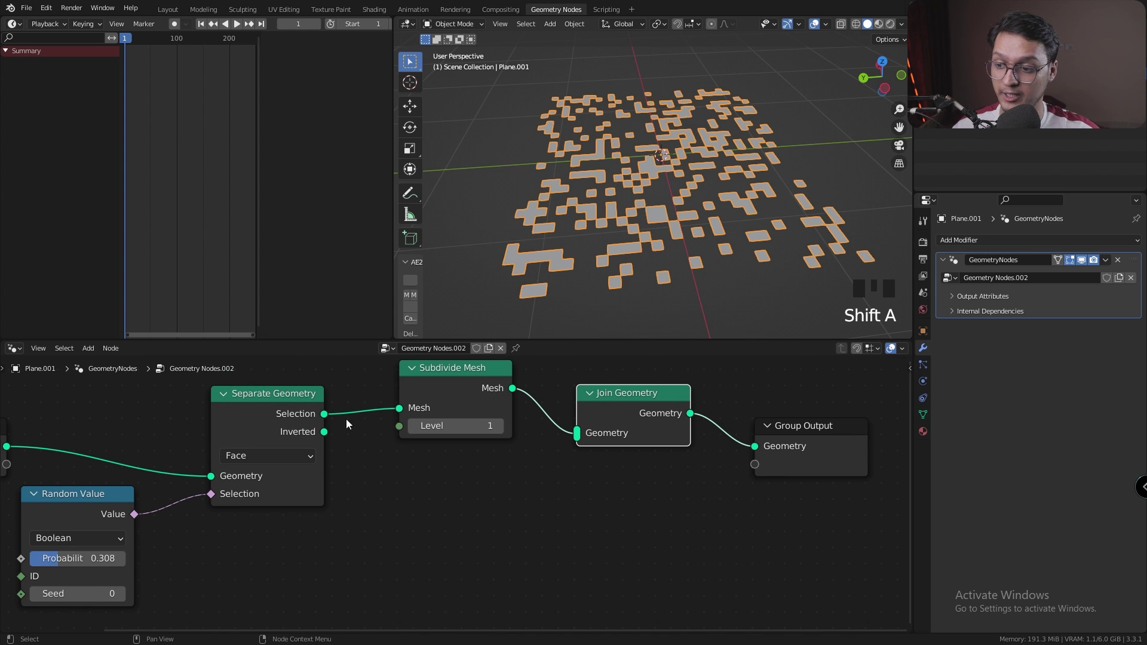
left_click_drag(324, 432, 576, 438)
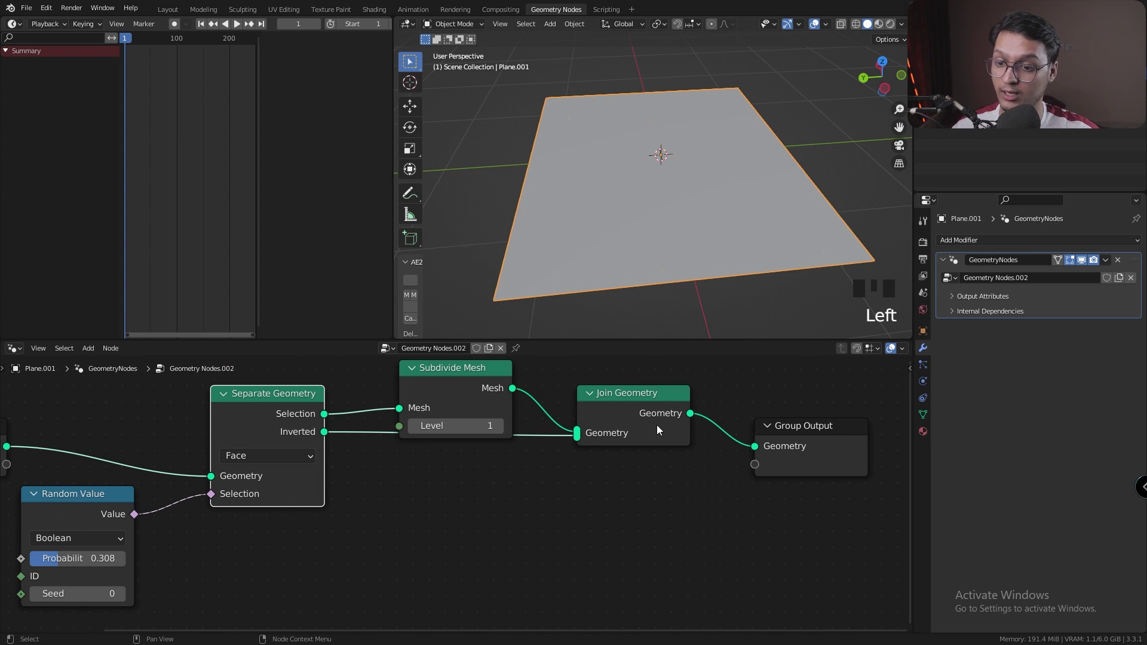
- Combine the Random Value, Separate Geometry, Subdivide Mesh and Join Geometry nodes into one node group
middle_click_drag(651, 460, 603, 469)
scroll(441, 438, "down", 3)
middle_click_drag(275, 499, 435, 483)
left_click_drag(284, 410, 753, 553)
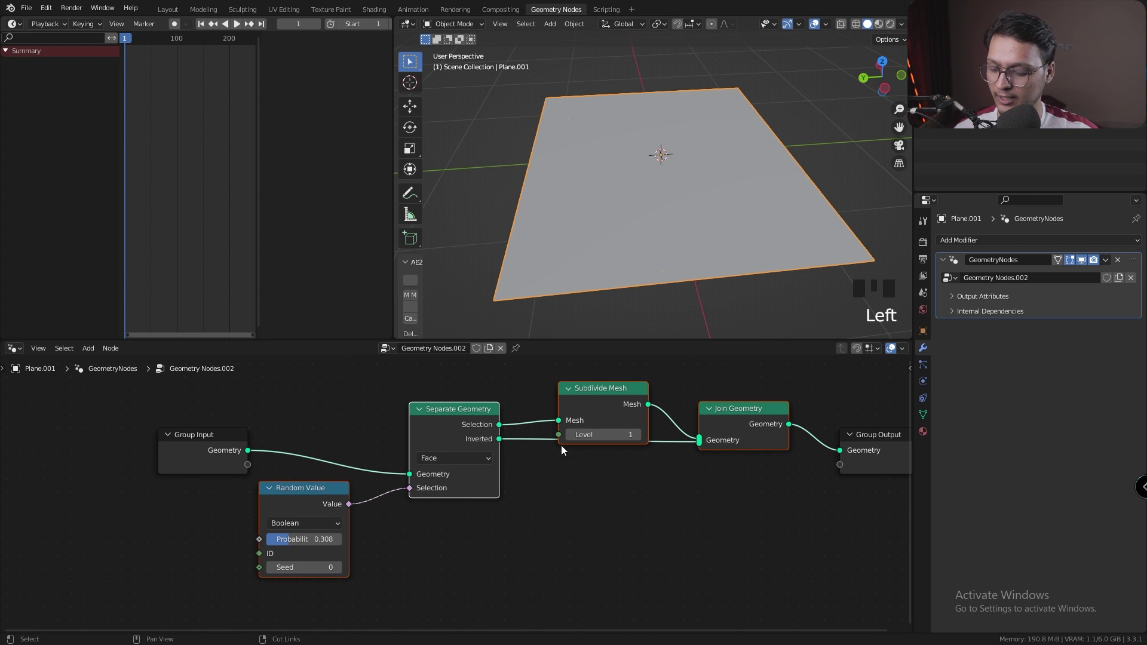
key("ctrl+g")
key("Tab")
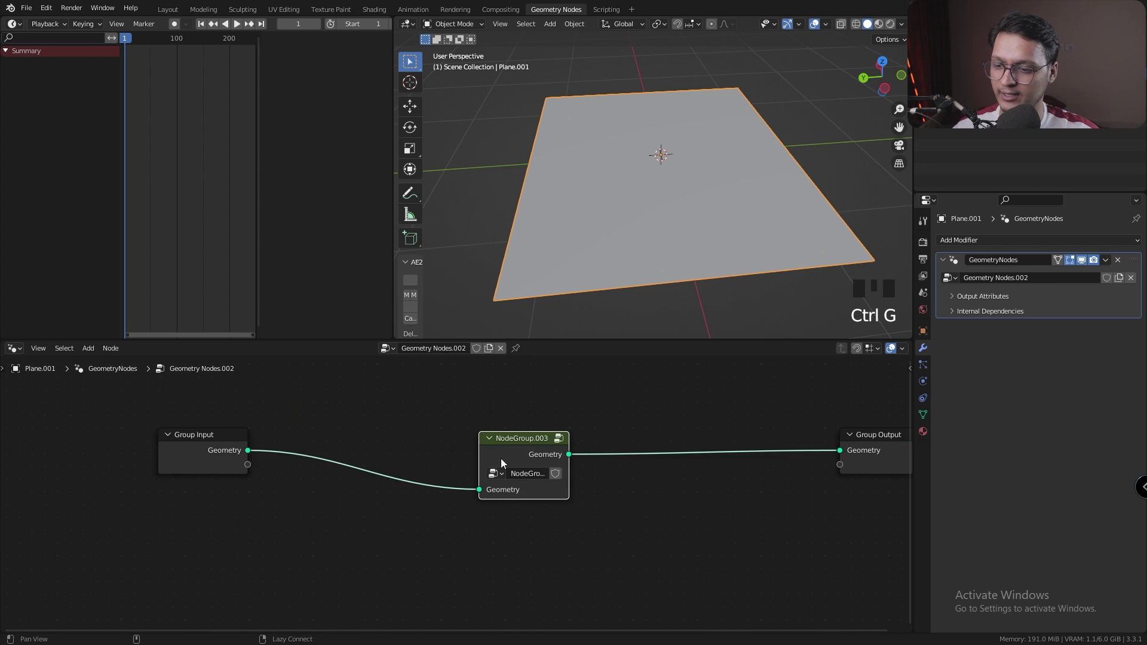
- Expose the Random Value node's Probability as an input of the new node group and return to the main tree
key("Tab")
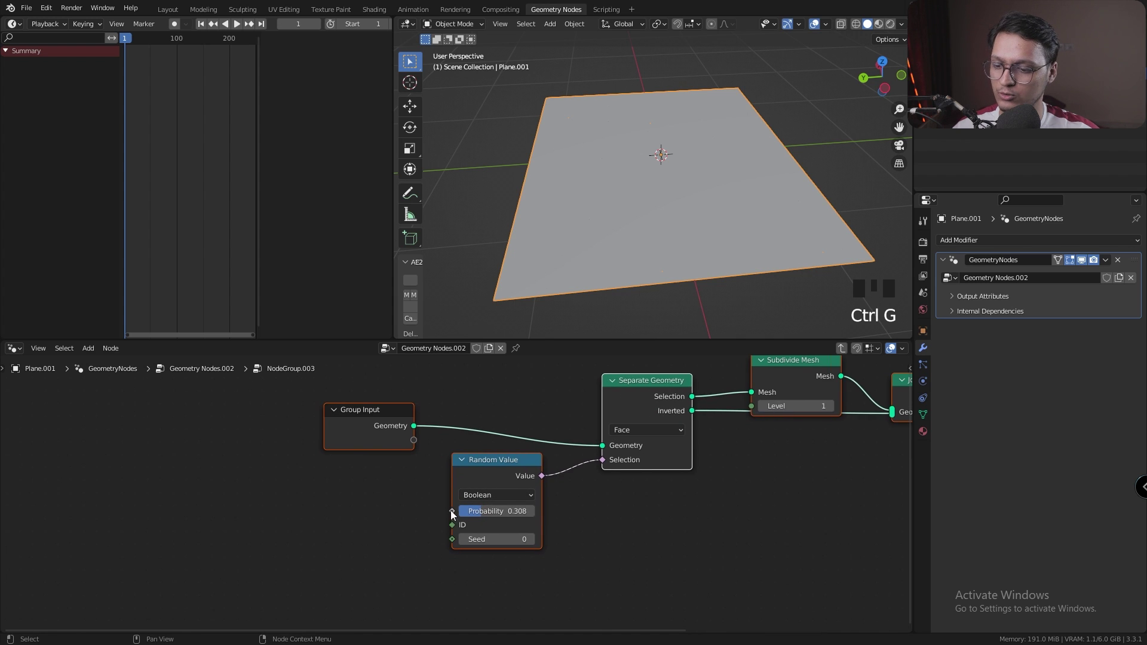
left_click_drag(453, 512, 414, 441)
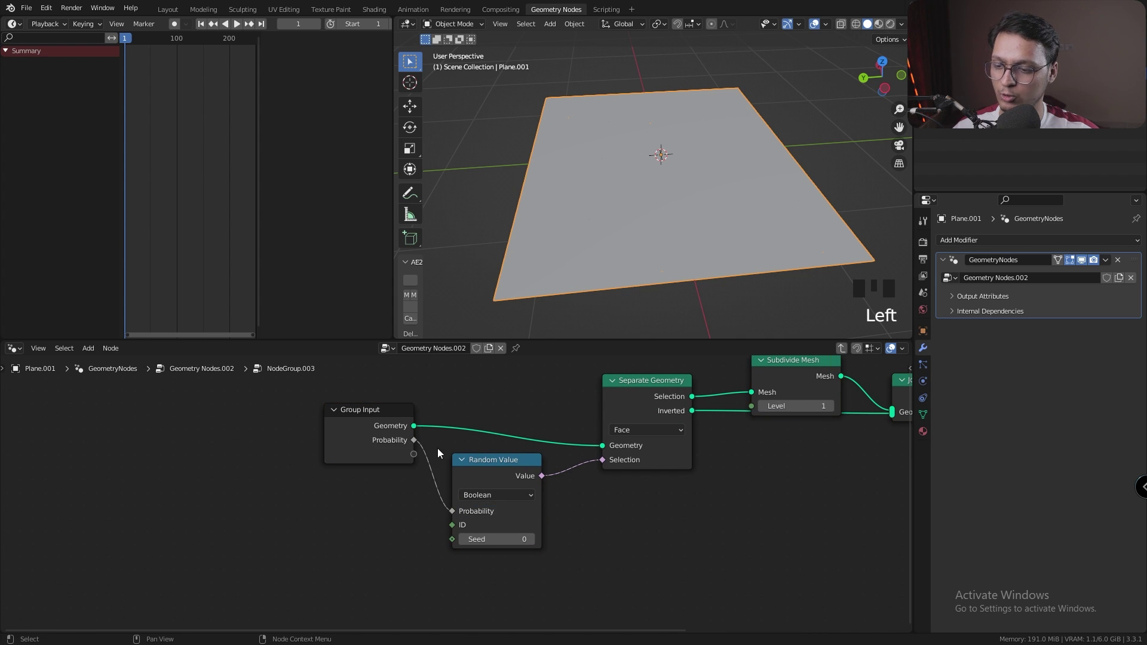
key("Tab")
- Set the node group's Probability to about 0.425 and mute the group close to Group Input
left_click_drag(555, 509, 551, 509)
left_click_drag(539, 449, 395, 411)
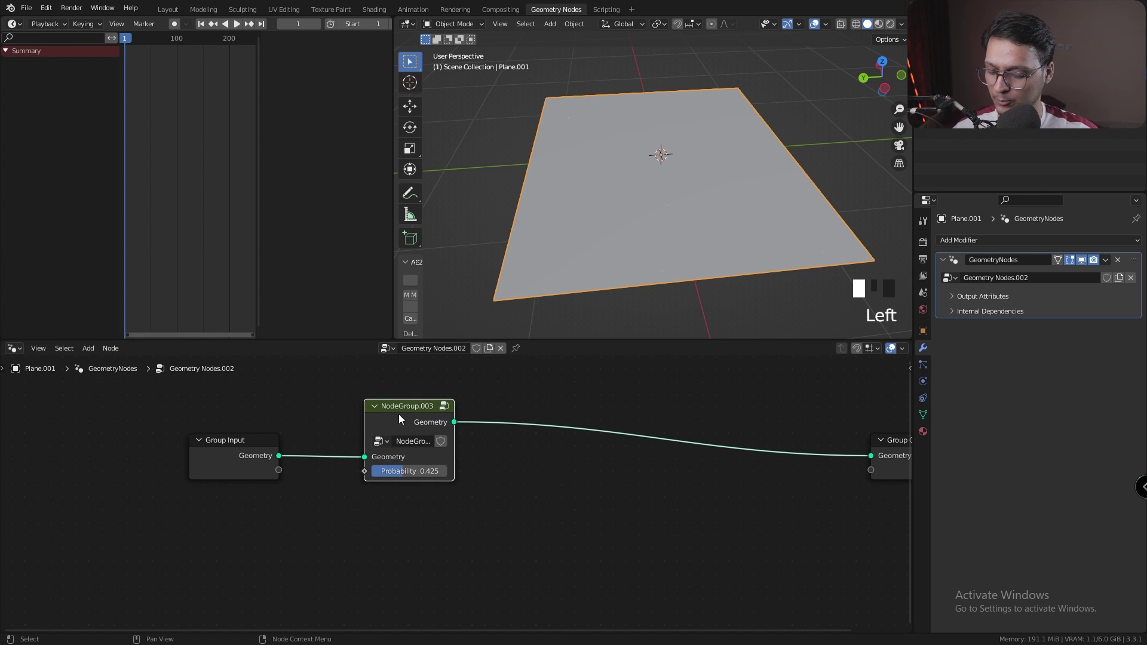
key("m")
- Insert a Triangulate node between the muted node group and Group Output
key("shift+a")
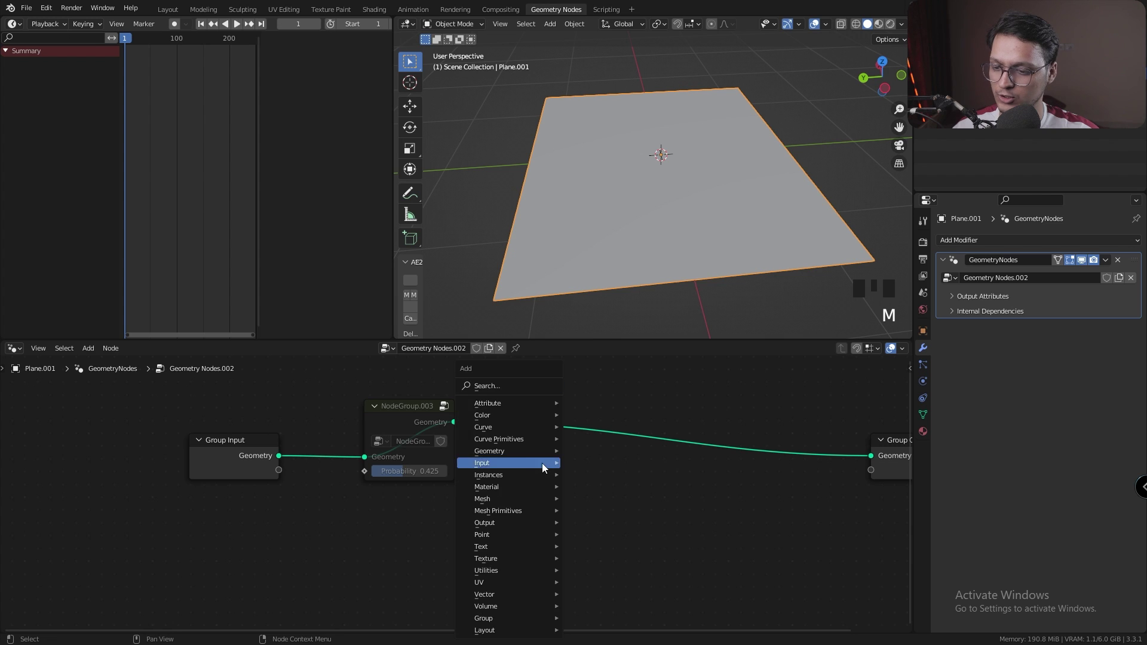
left_click(510, 386)
type("TR")
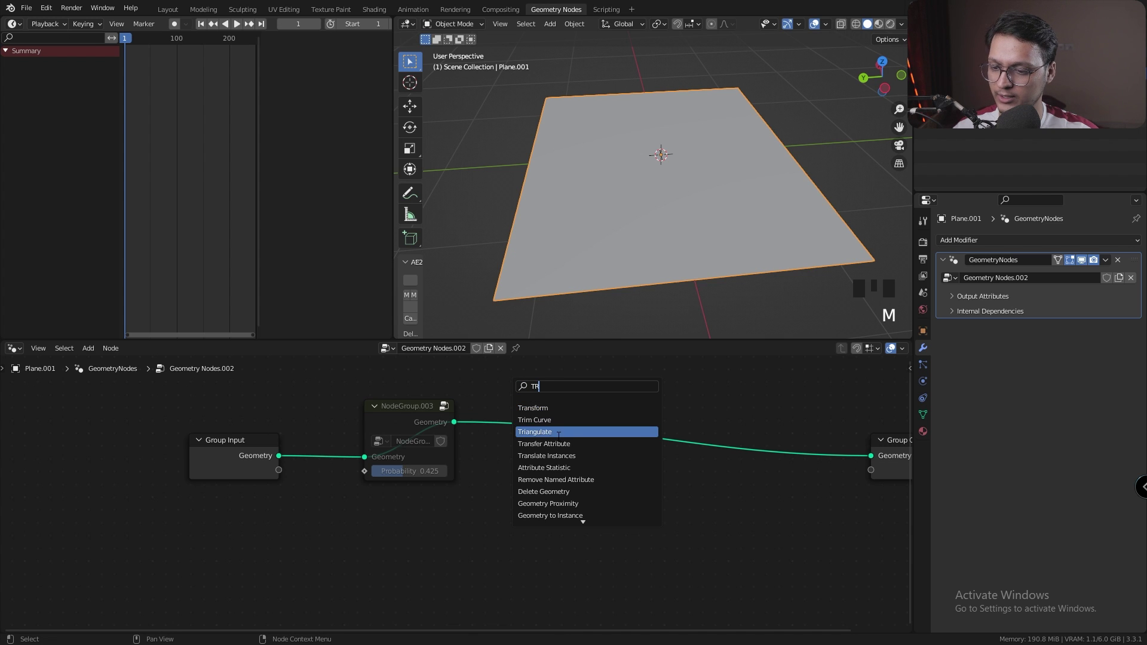
left_click(558, 435)
left_click(594, 427)
middle_click_drag(609, 449, 599, 422)
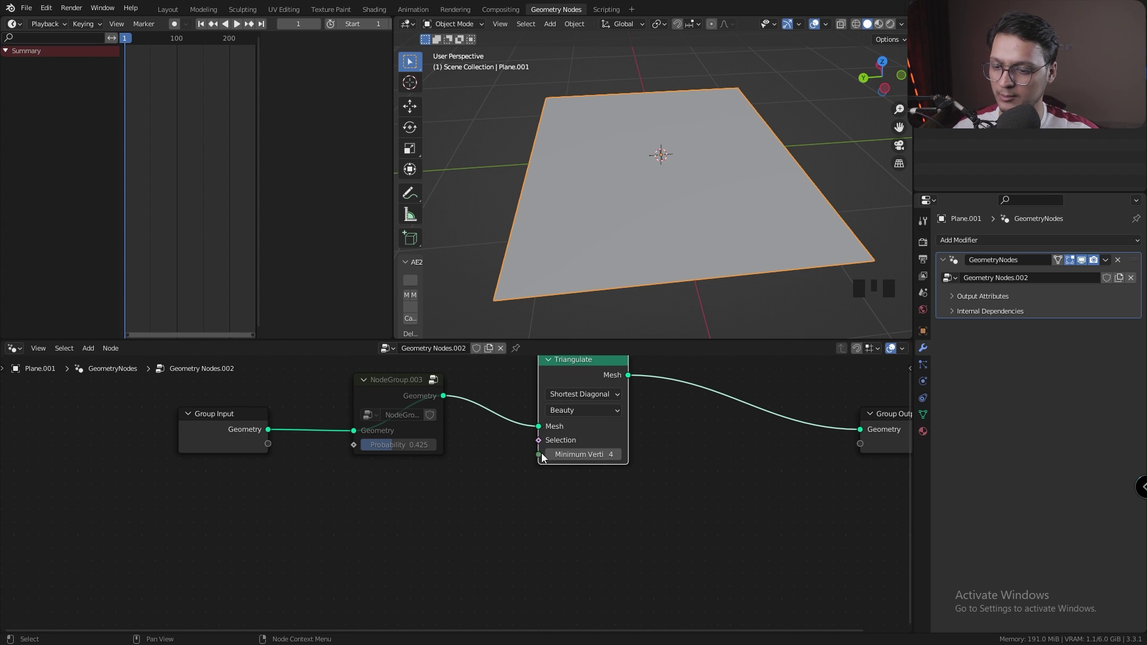
- Add a Boolean Random Value node connected to the Triangulate node's Selection input
left_click_drag(539, 455, 362, 457)
type("RA")
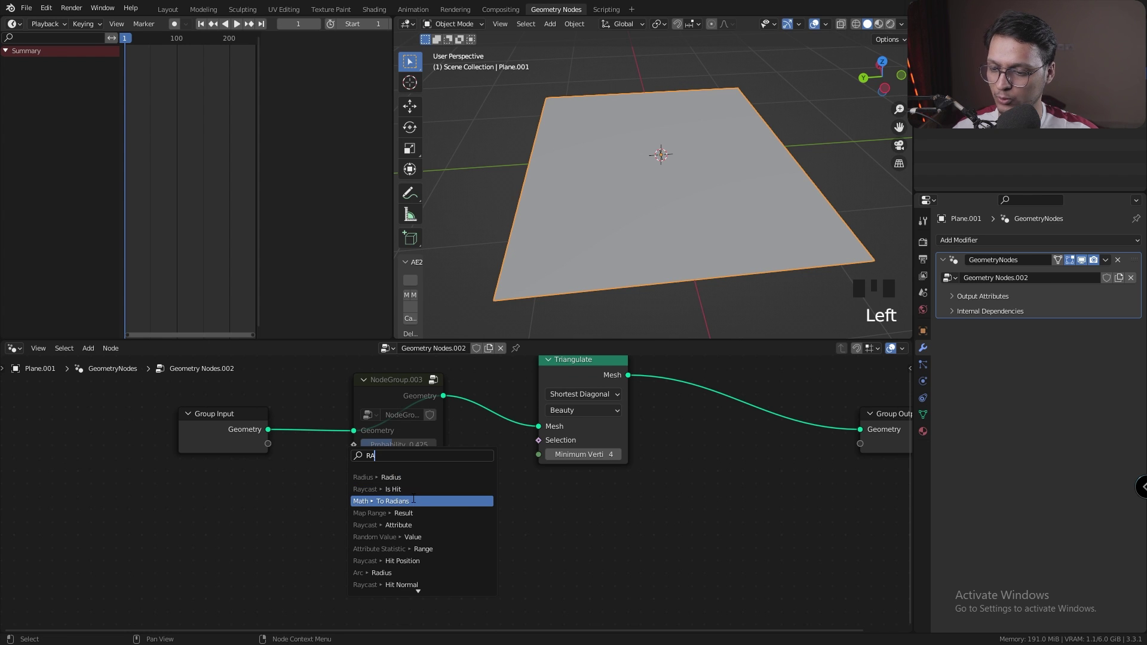
type("ND")
left_click(443, 478)
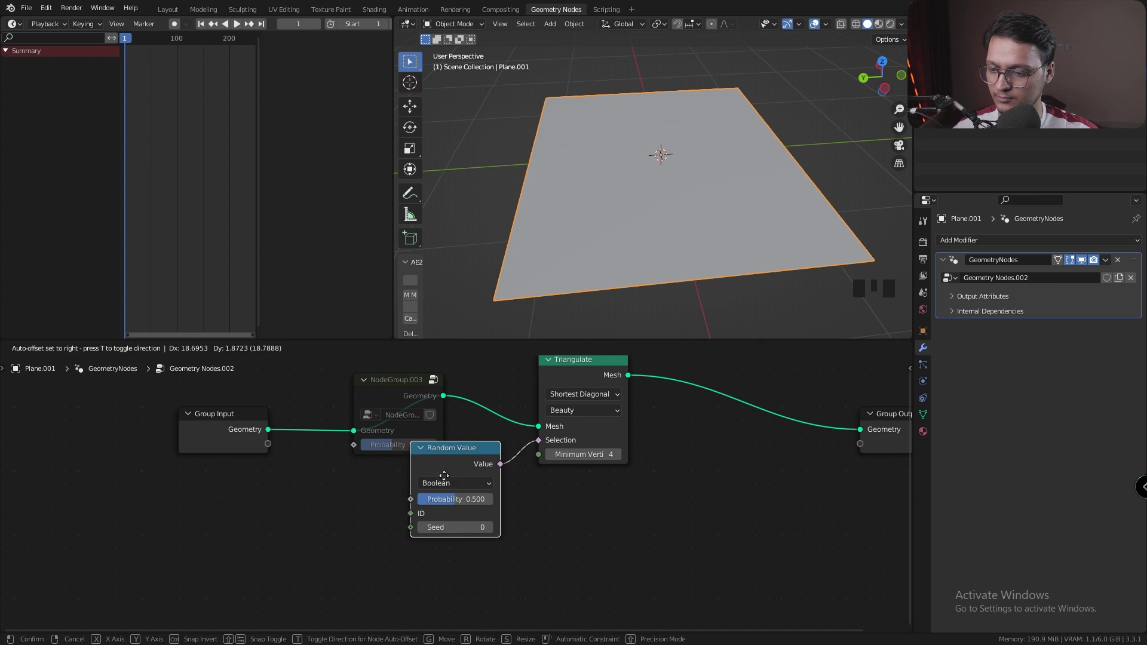
left_click(490, 476)
- Combine the Triangulate and Random Value nodes into a second node group with Probability exposed as a group input
left_click_drag(634, 528, 512, 383)
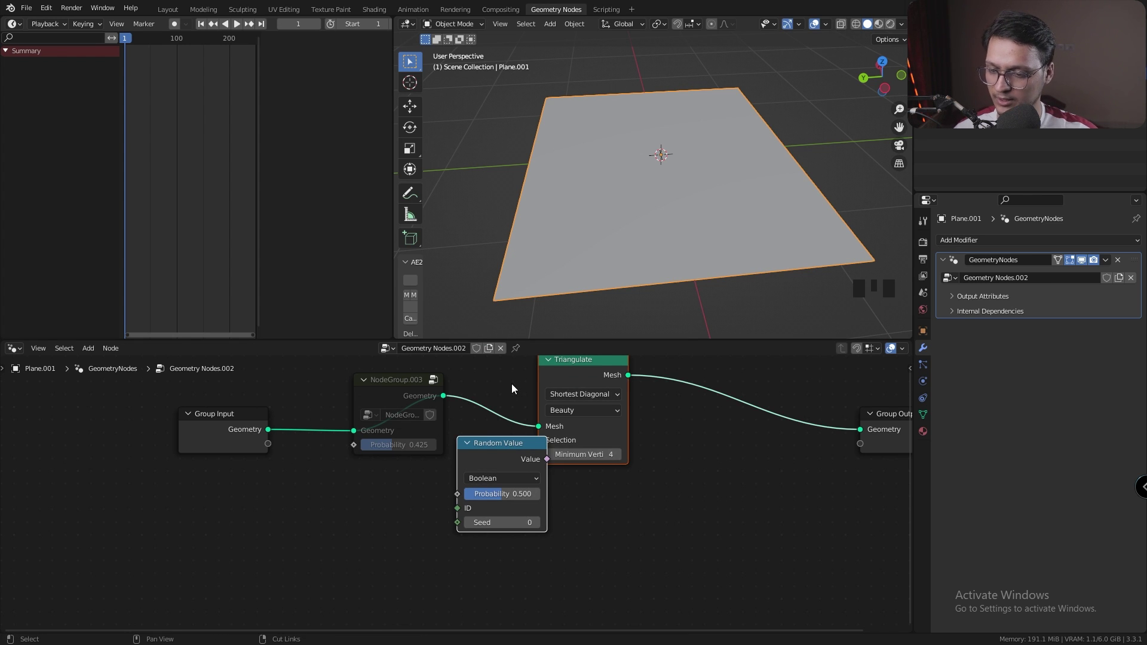
key("ctrl+g")
left_click_drag(416, 594, 378, 530)
key("Tab")
- Mute the second node group and line up both groups beside Group Input, with Group Output slightly higher
key("g")
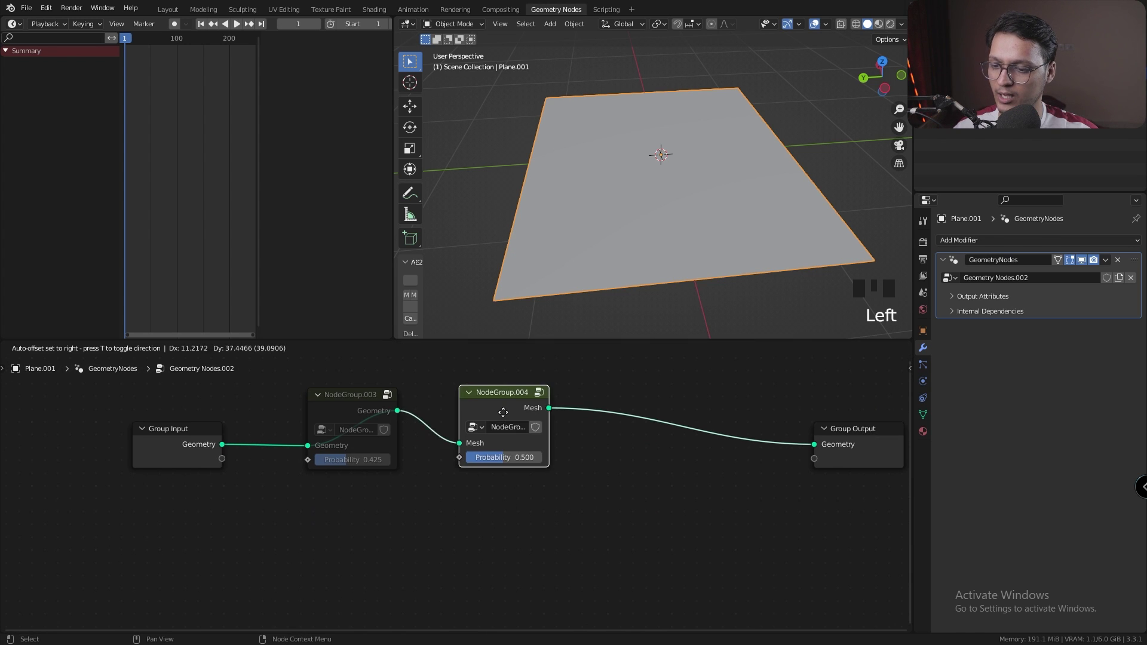
left_click(453, 414)
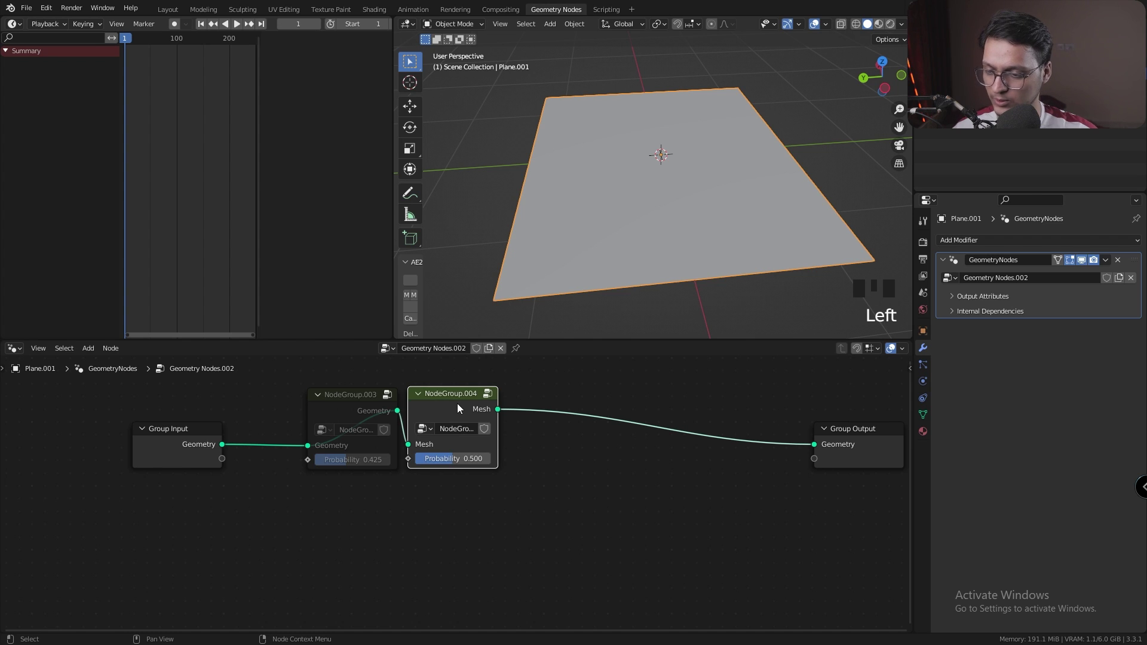
key("m")
left_click_drag(312, 379, 385, 403)
left_click(385, 404)
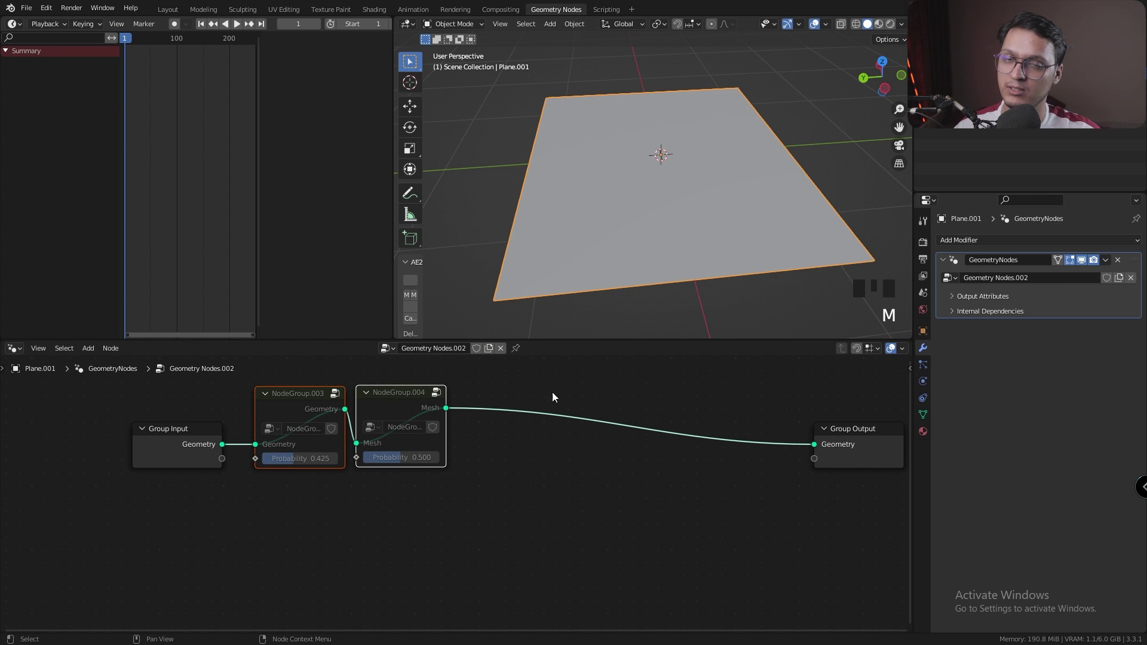
left_click_drag(856, 436, 870, 404)
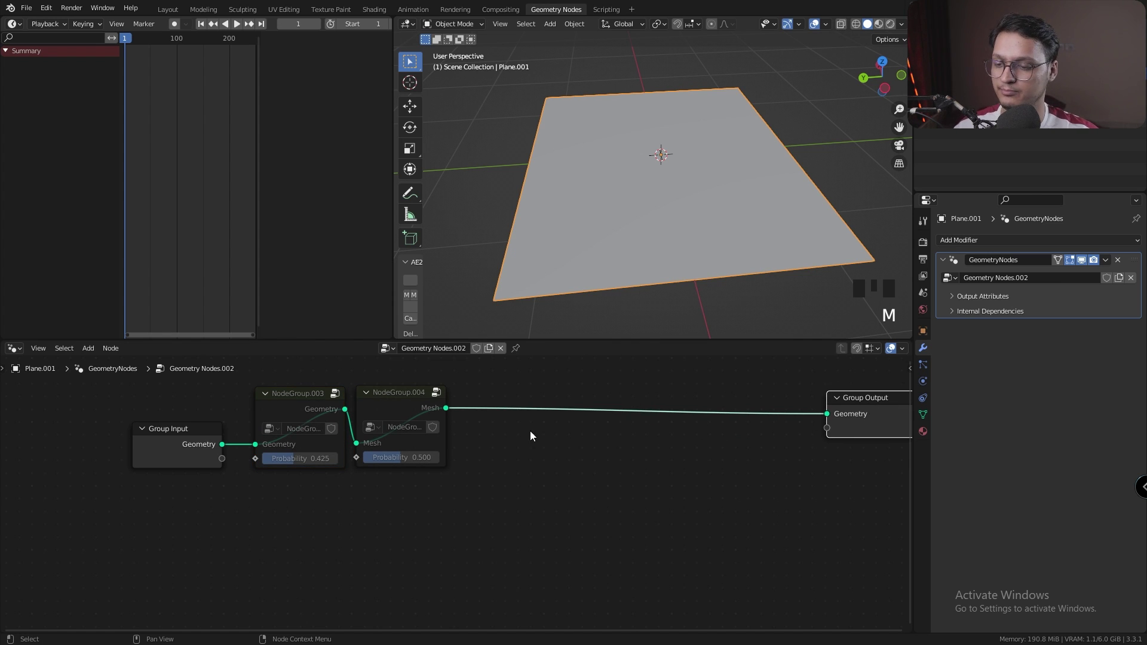
- Add a Shortest Edge Paths node below the link to Group Output
middle_click_drag(530, 431, 453, 446)
key("shift+a")
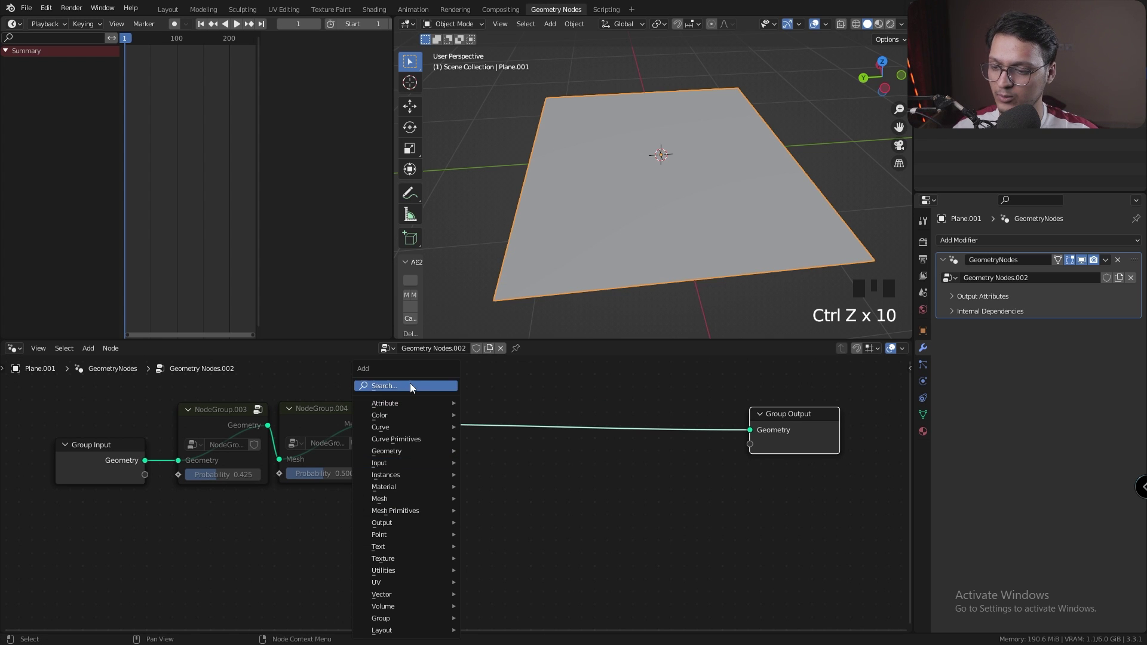
left_click(410, 383)
type("SHOR")
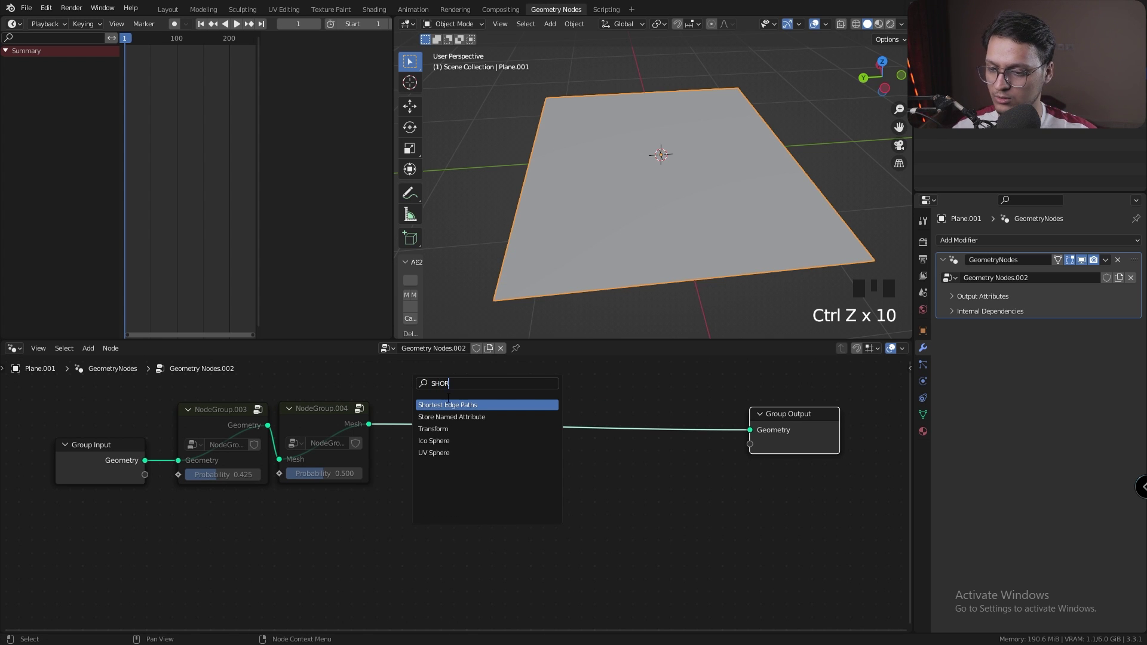
left_click(455, 405)
left_click(466, 469)
- Insert an Edge Paths to Curves node before Group Output and feed it Next Vertex Index from Shortest Edge Paths
key("shift+a")
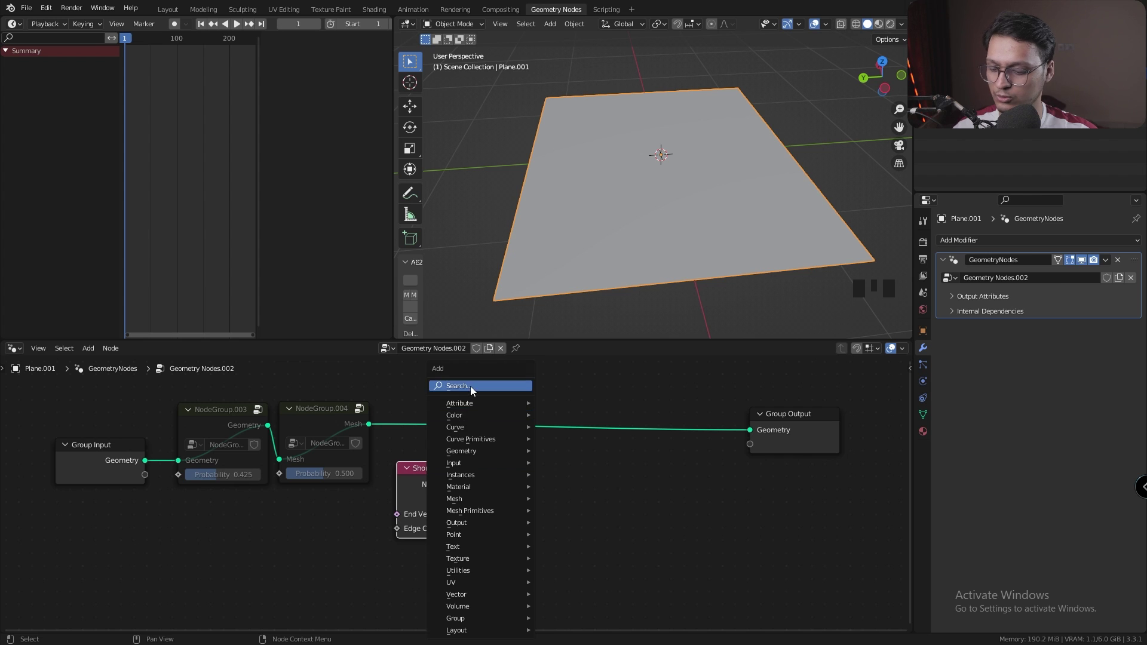
left_click(472, 386)
type("EDGE")
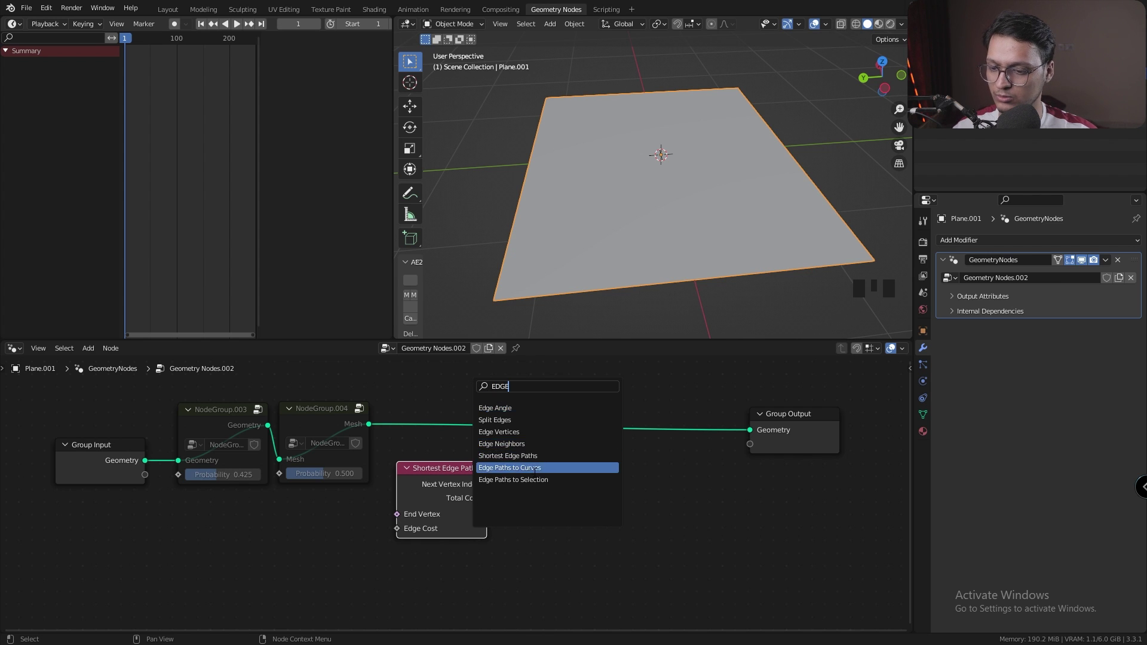
left_click(508, 467)
left_click(648, 481)
left_click_drag(486, 483, 579, 458)
left_click_drag(445, 484, 484, 473)
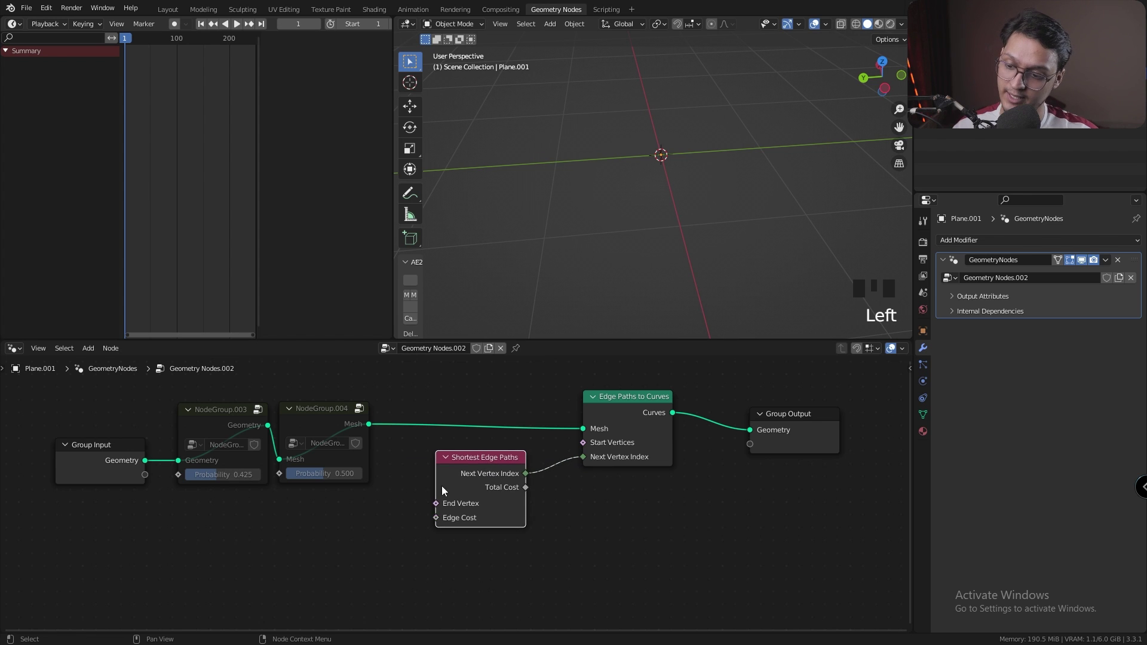
- Connect End Vertex of Shortest Edge Paths and Start Vertices of Edge Paths to Curves to new Group Input sockets
left_click_drag(436, 503, 143, 473)
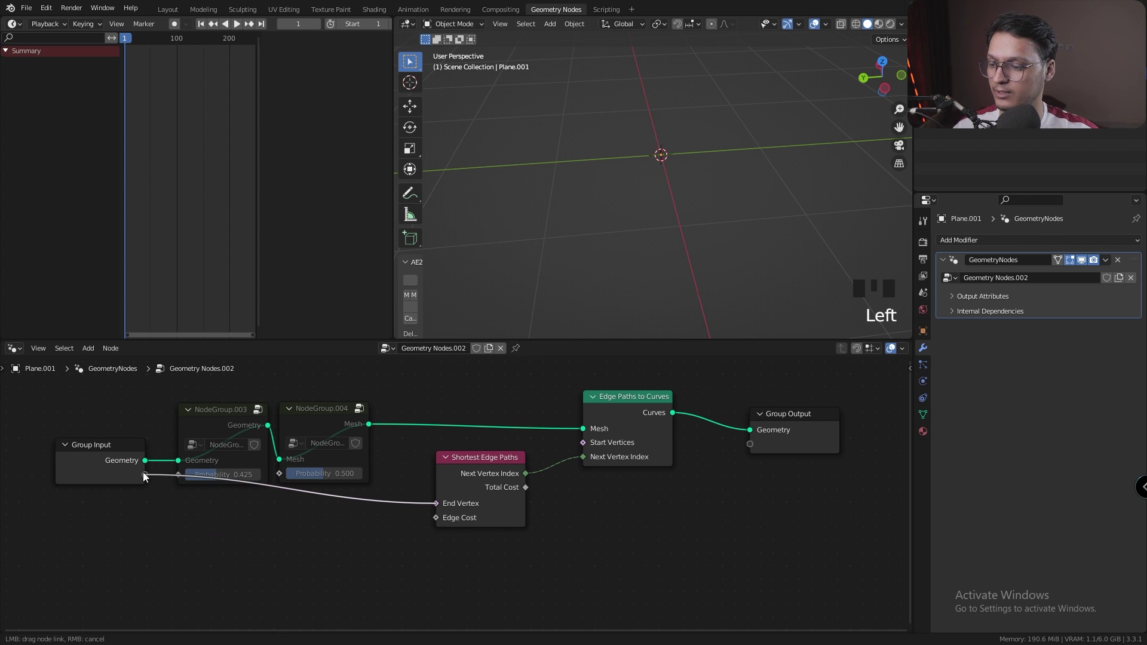
left_click_drag(584, 444, 143, 489)
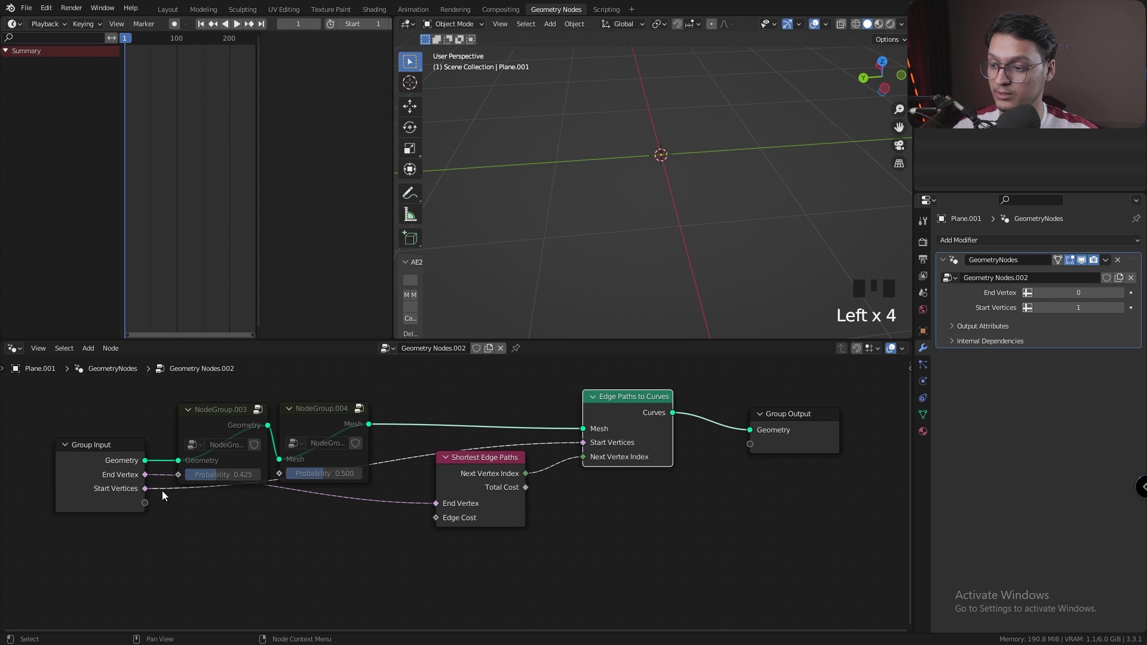
key("ctrl+z")
key("ctrl+z")
key("ctrl+z")
key("ctrl+z")
key("ctrl+z")
key("ctrl+z")
key("ctrl+z")
key("ctrl+z")
key("ctrl+z")
key("ctrl+z")
key("ctrl+z")
key("ctrl+z")
key("ctrl+z")
key("ctrl+z")
key("ctrl+z")
key("ctrl+z")
key("ctrl+z")
key("ctrl+z")
key("ctrl+z")
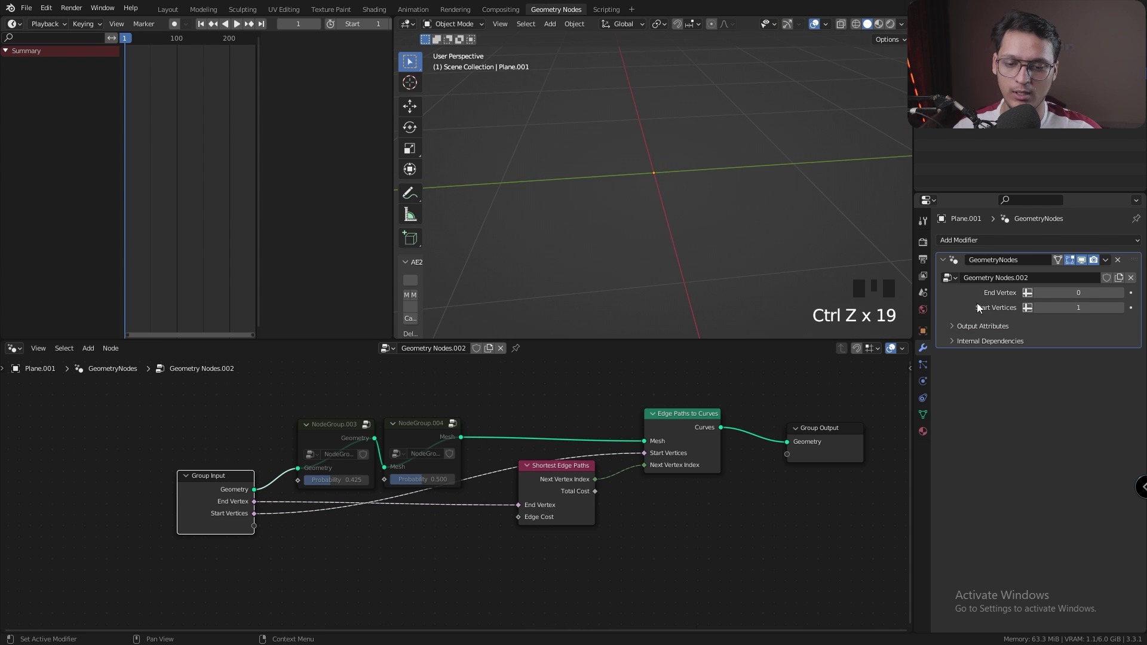
- Assign the START attribute to Start Vertices and the END attribute to End Vertex in the geometry nodes modifier
left_click(1027, 308)
left_click(1064, 308)
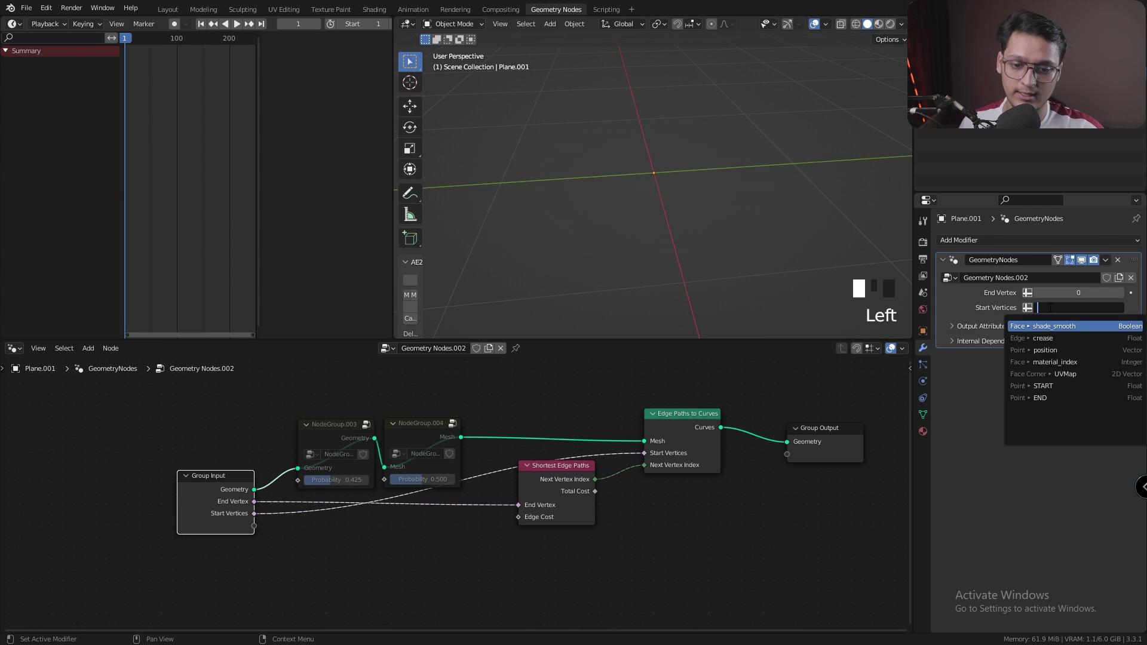
left_click(1058, 386)
left_click(1028, 293)
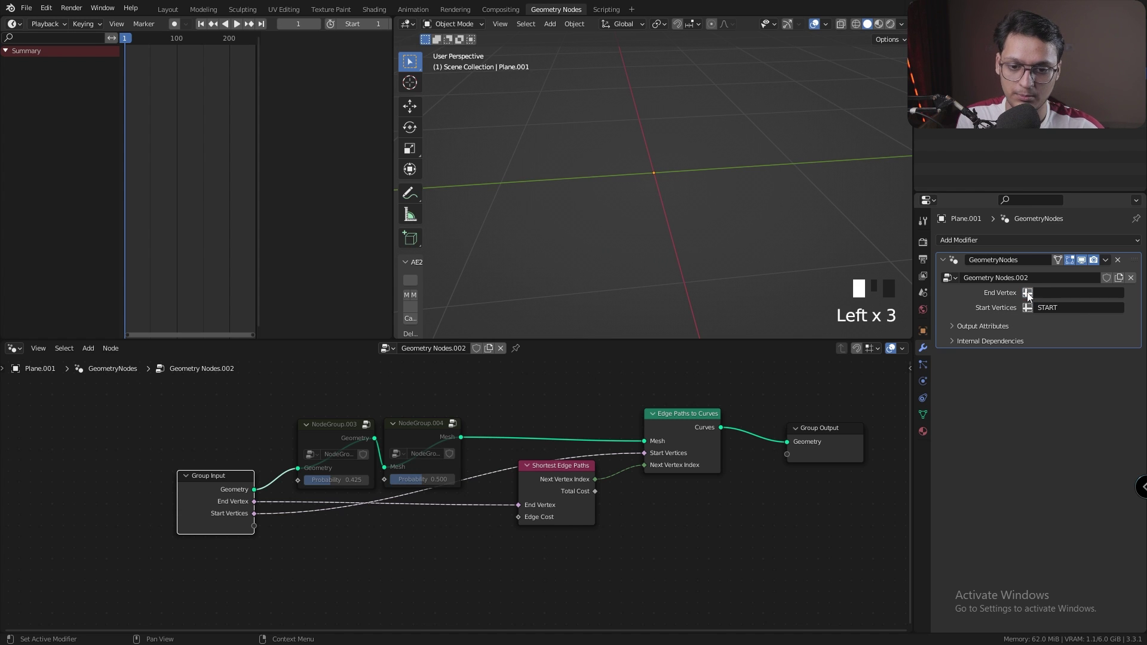
left_click(1059, 292)
left_click(1058, 382)
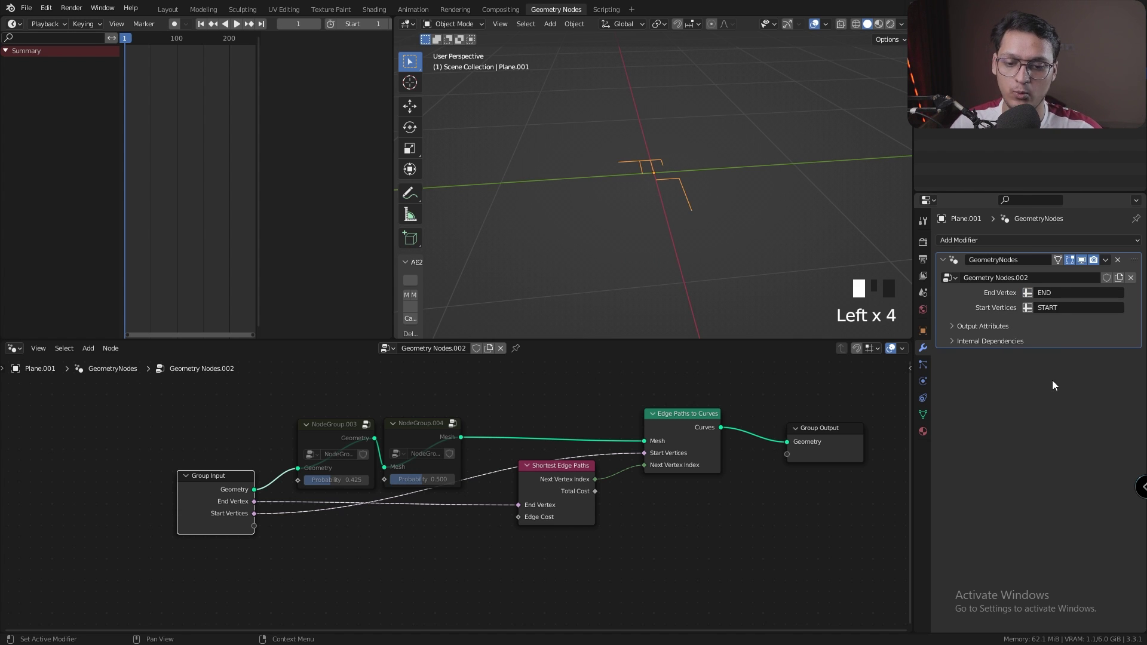
mouse_move(655, 173)
middle_mouse_down()
mouse_move(664, 154)
mouse_move(680, 161)
mouse_move(665, 175)
middle_mouse_up()
scroll(681, 164, "down", 2)
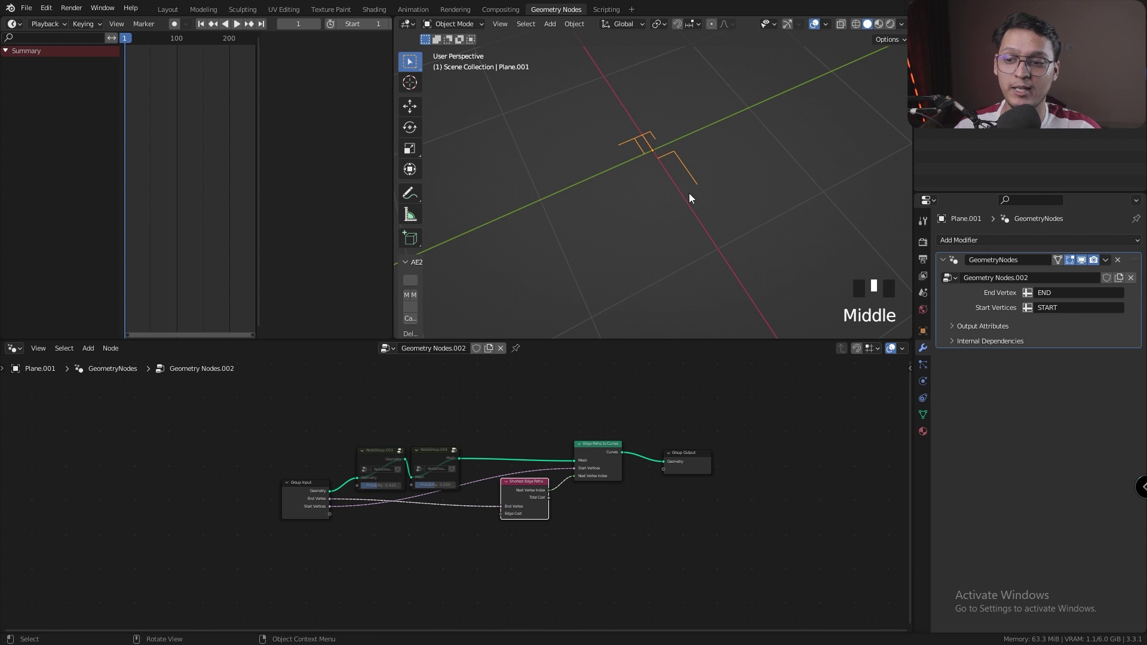
middle_click_drag(689, 199, 688, 167)
scroll(688, 166, "up", 3)
scroll(692, 179, "down", 2)
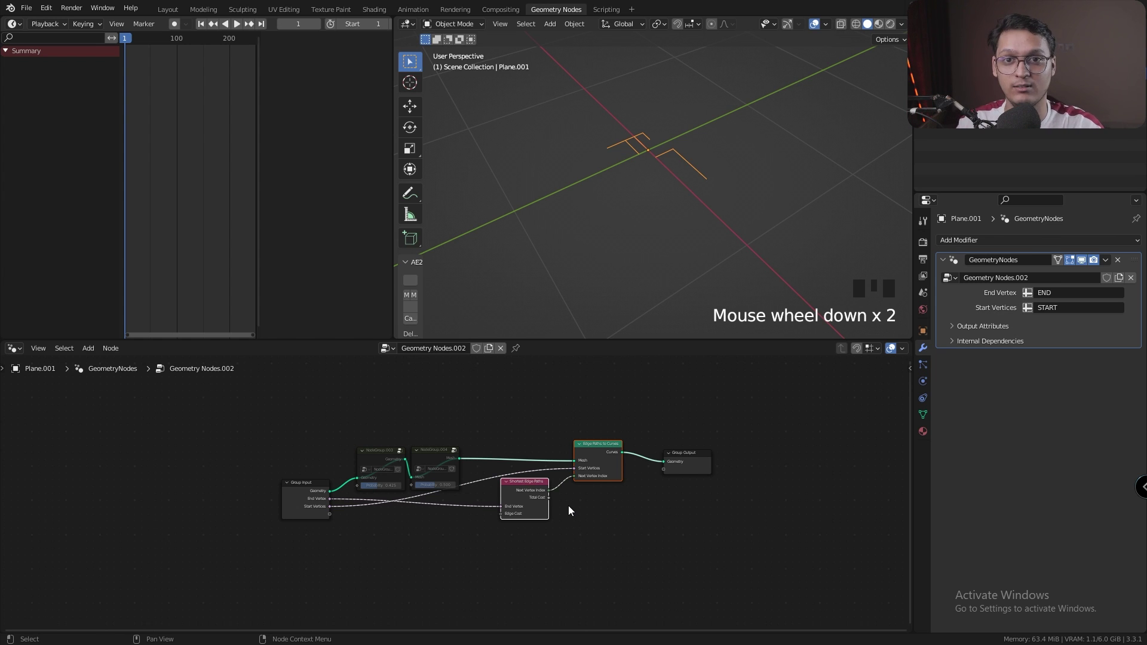
- Swap the modifier's attributes so End Vertex uses START and Start Vertices uses END
middle_click_drag(687, 215, 724, 175)
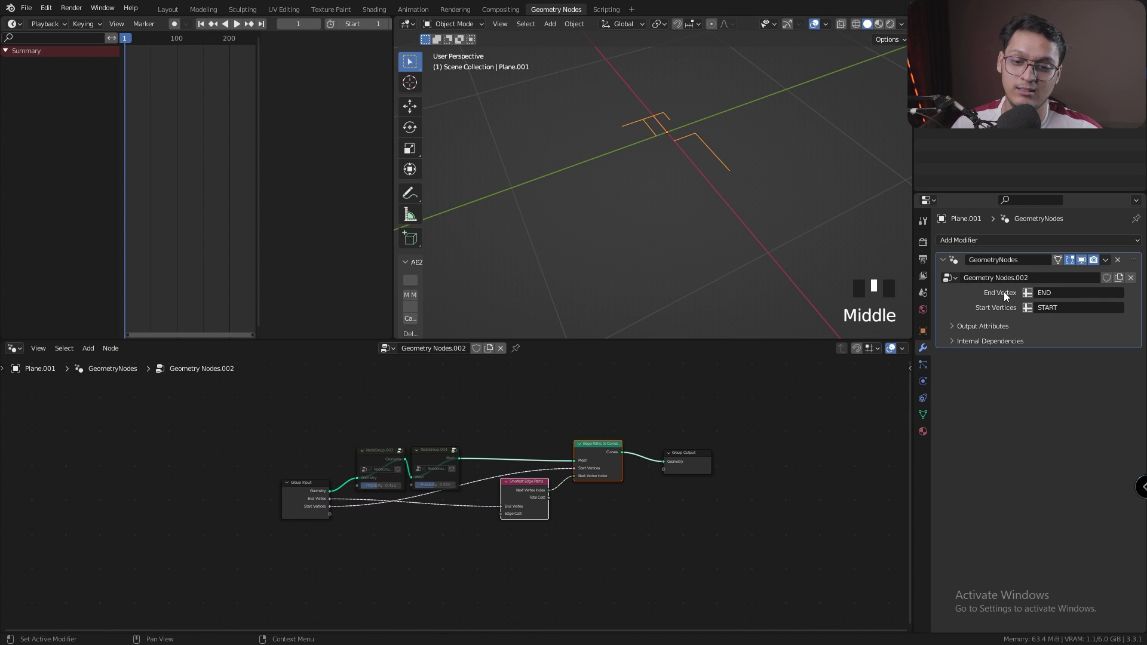
left_click(1053, 294)
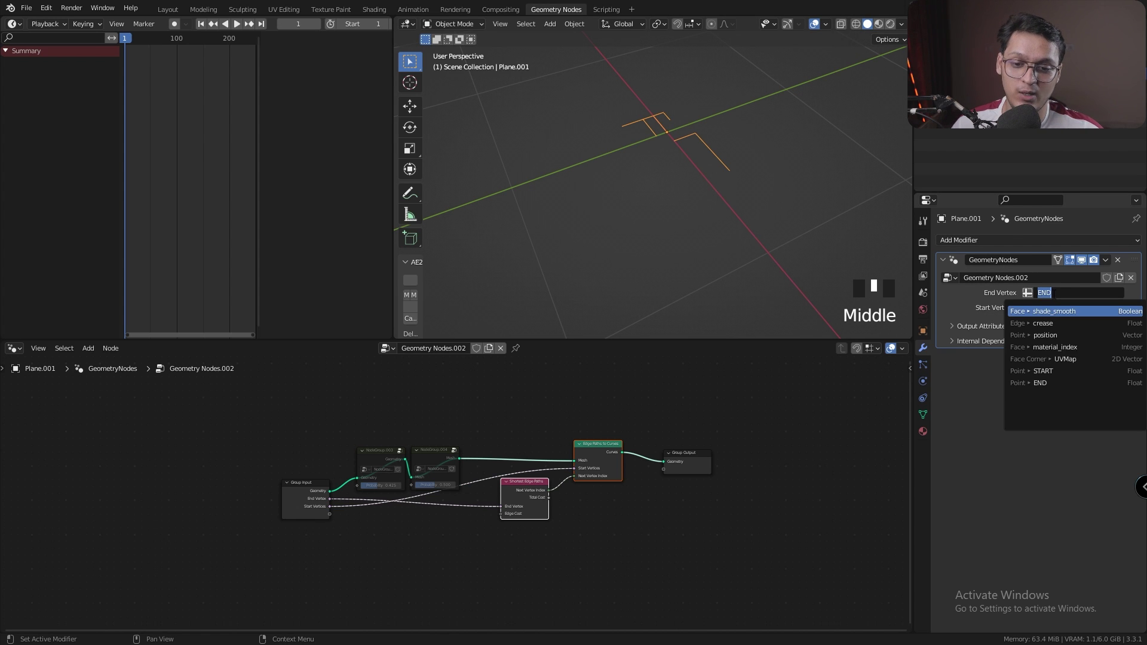
left_click(1061, 371)
left_click(1076, 308)
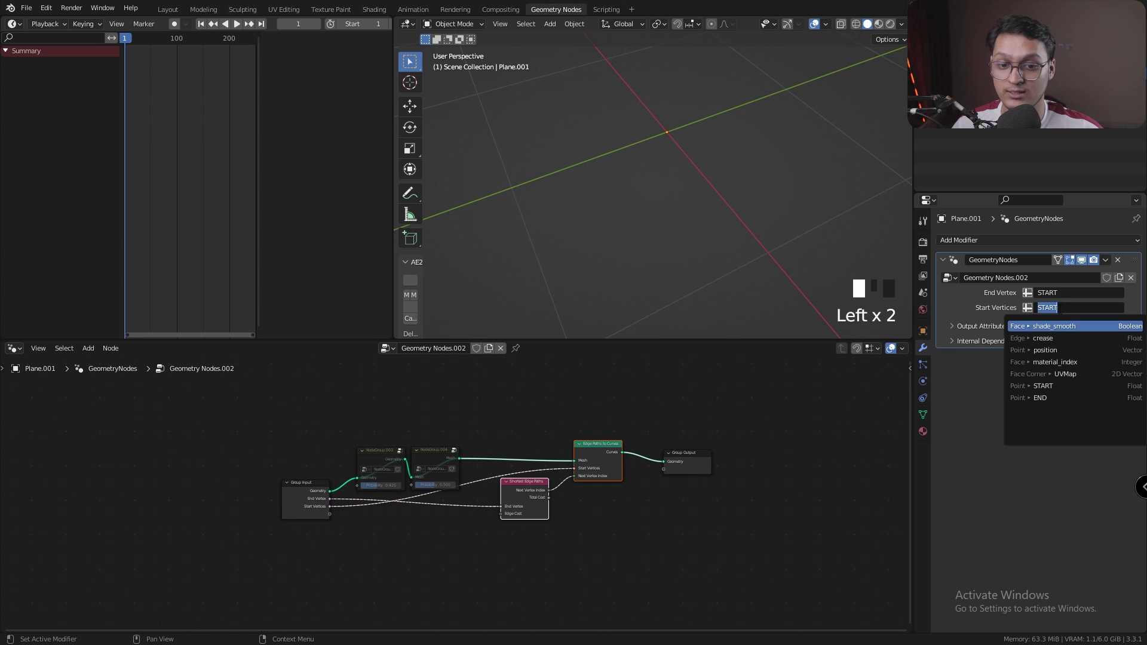
left_click(1052, 397)
scroll(705, 124, "down", 3)
middle_click_drag(710, 157, 687, 176)
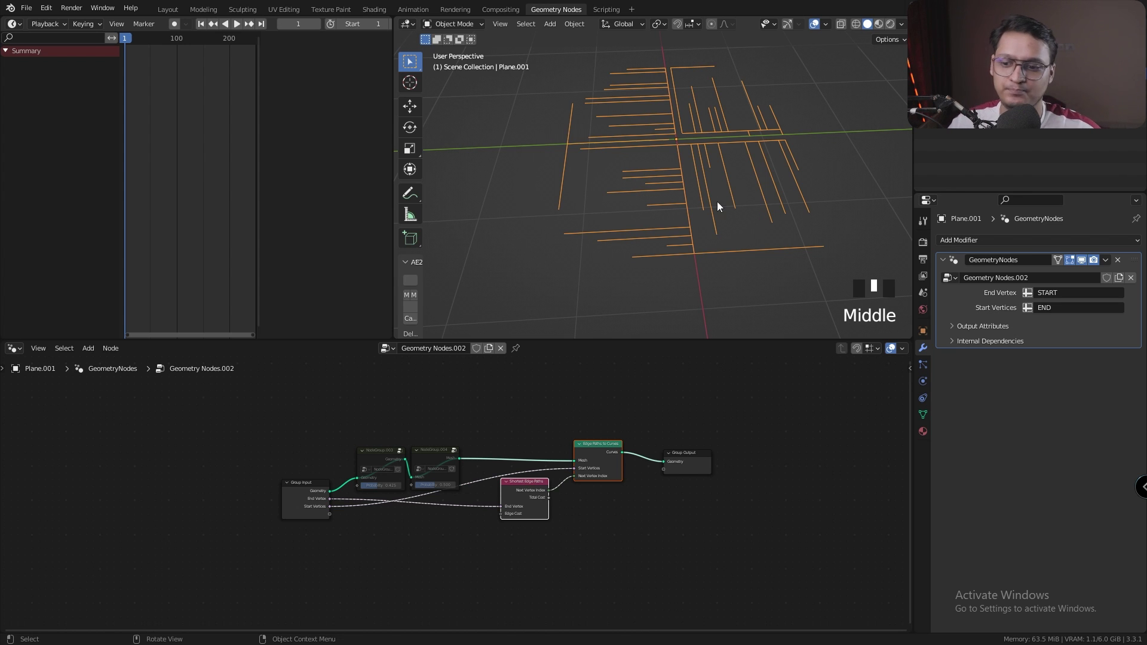
- Spread the Group Output, Edge Paths to Curves and Shortest Edge Paths nodes further apart from the node groups
middle_click_drag(659, 475, 646, 421)
left_click_drag(677, 419, 753, 412)
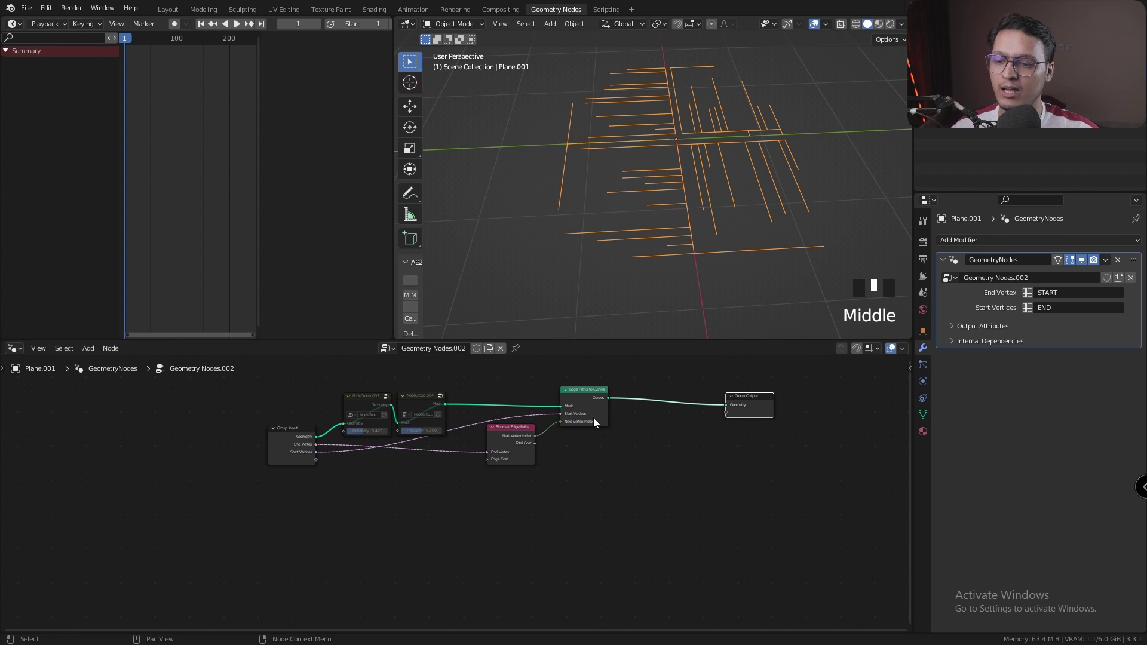
middle_click_drag(594, 418, 632, 422)
left_click_drag(630, 426, 680, 420)
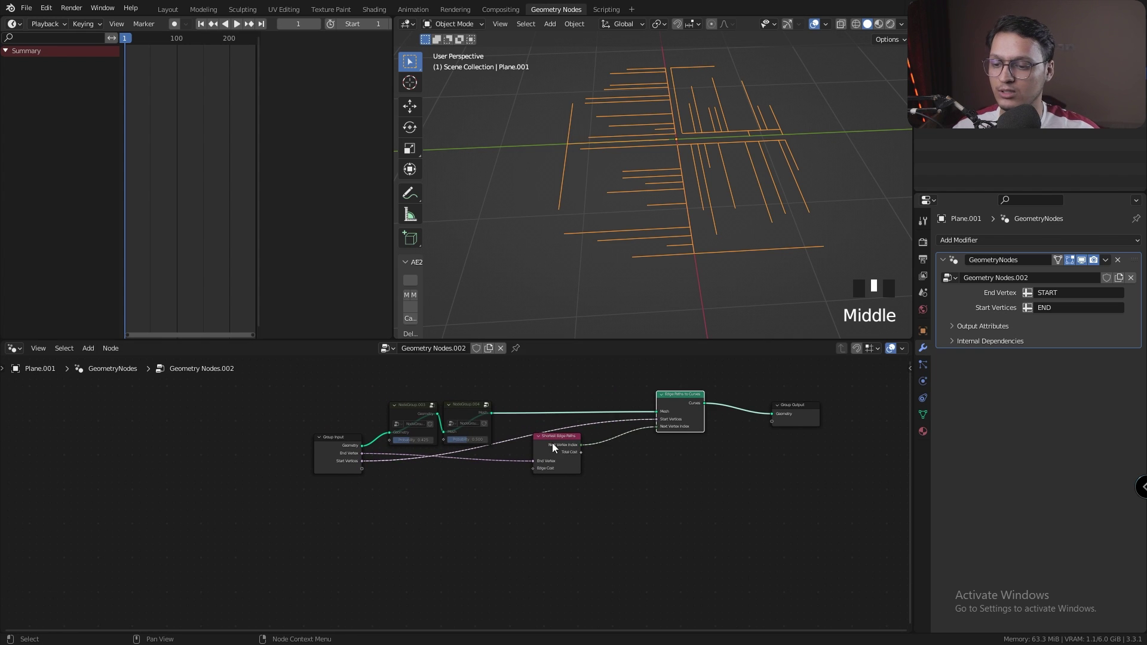
left_click_drag(552, 442, 554, 473)
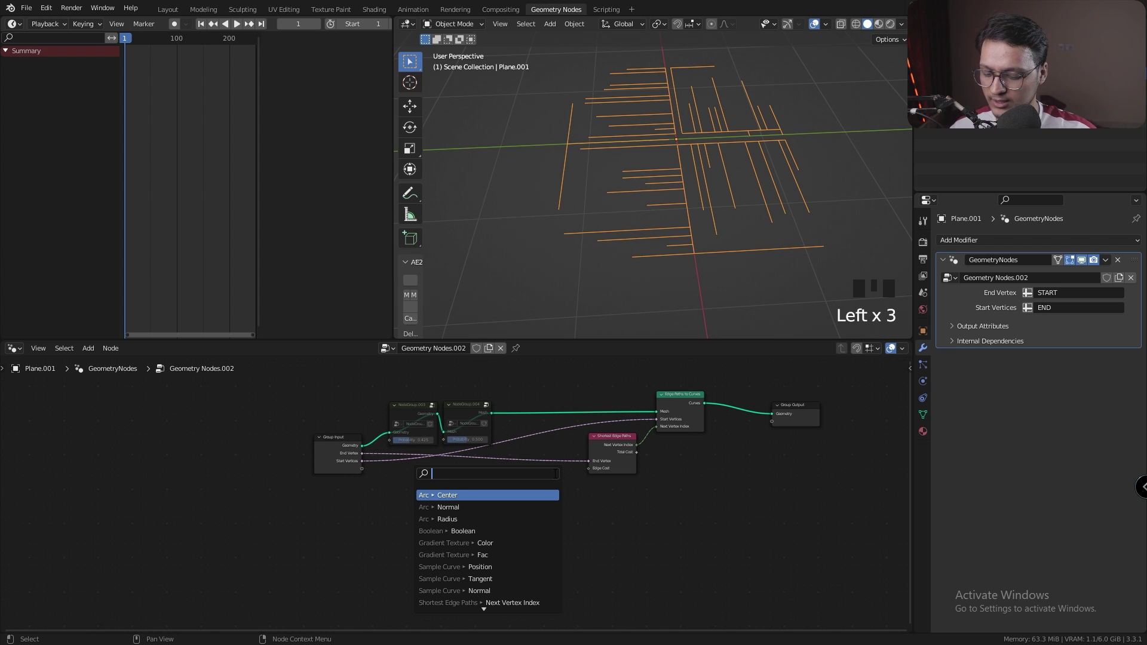
- Add a Voronoi Texture node with its Distance feeding Edge Cost of Shortest Edge Paths
type("voronoi")
key("Return")
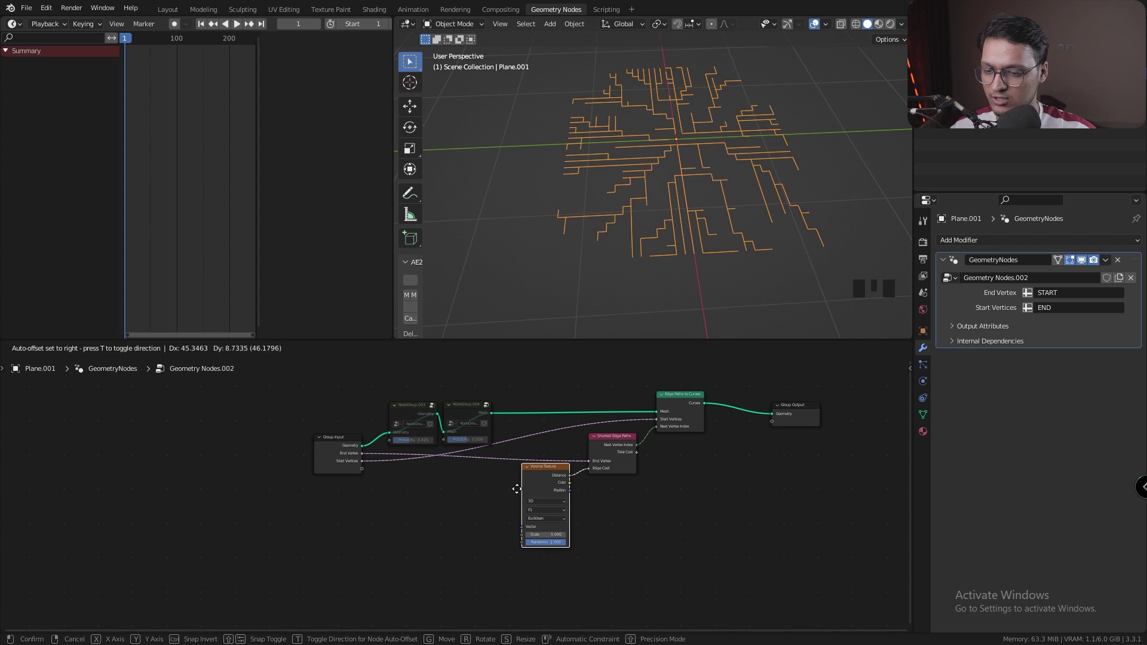
left_click(507, 490)
scroll(664, 207, "up", 2)
scroll(665, 211, "down", 2)
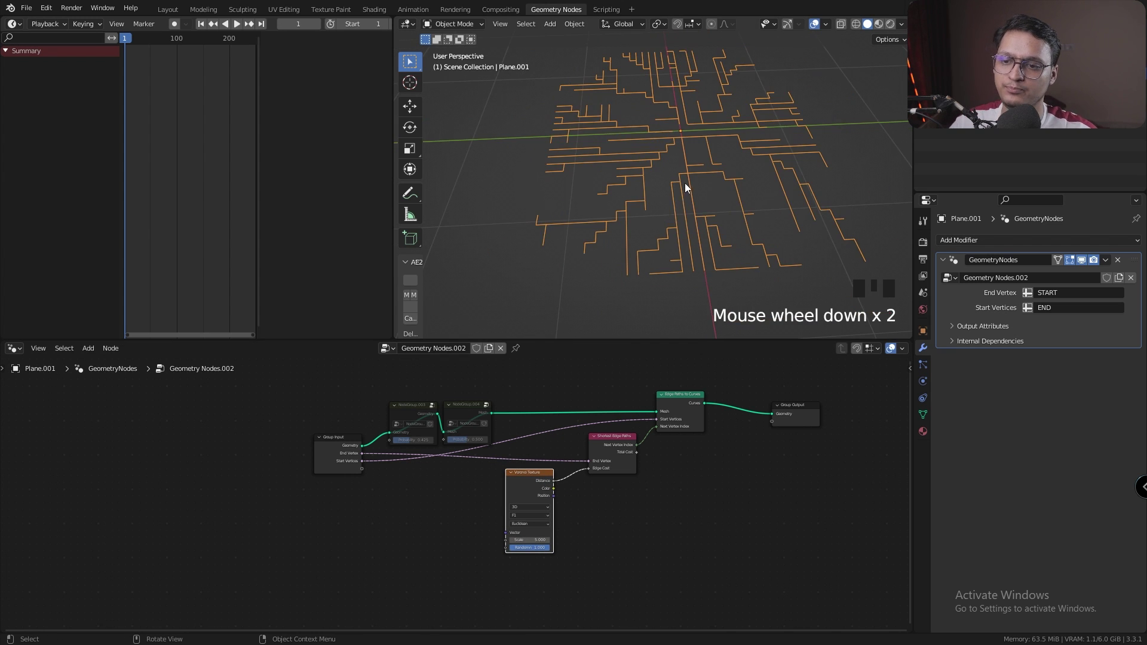
scroll(687, 189, "down", 3)
mouse_move(690, 191)
middle_mouse_down()
mouse_move(705, 180)
mouse_move(682, 150)
mouse_move(697, 173)
middle_mouse_up()
scroll(697, 165, "up", 3)
scroll(699, 168, "down", 3)
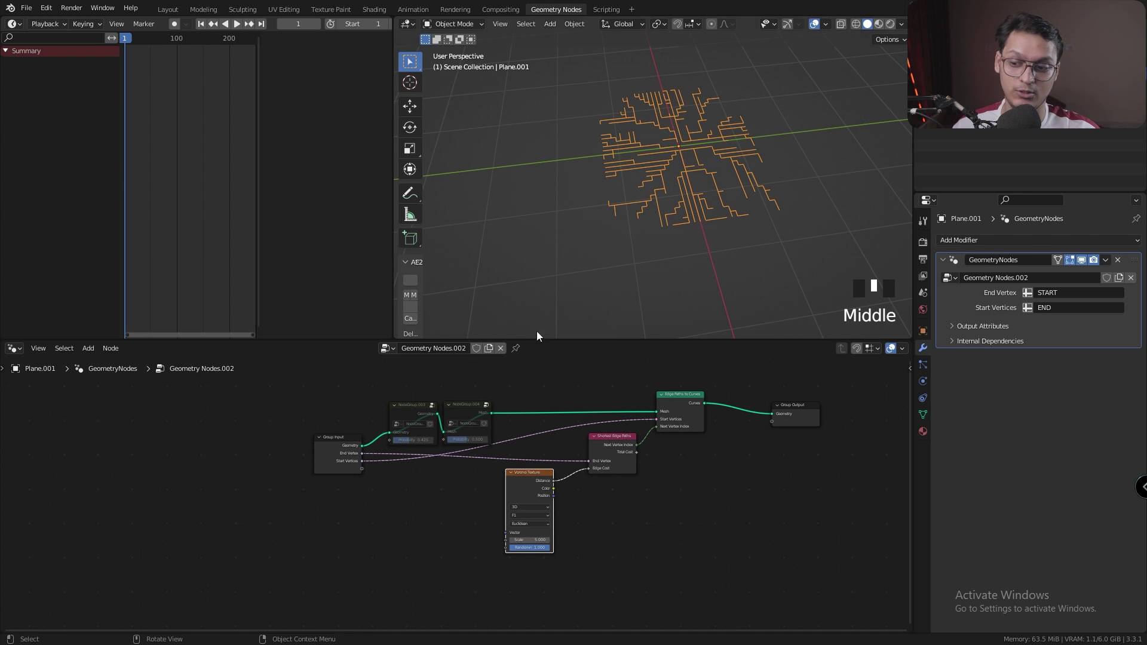
- Unmute NodeGroup.003 and set its Probability to 0.858
left_click(412, 411)
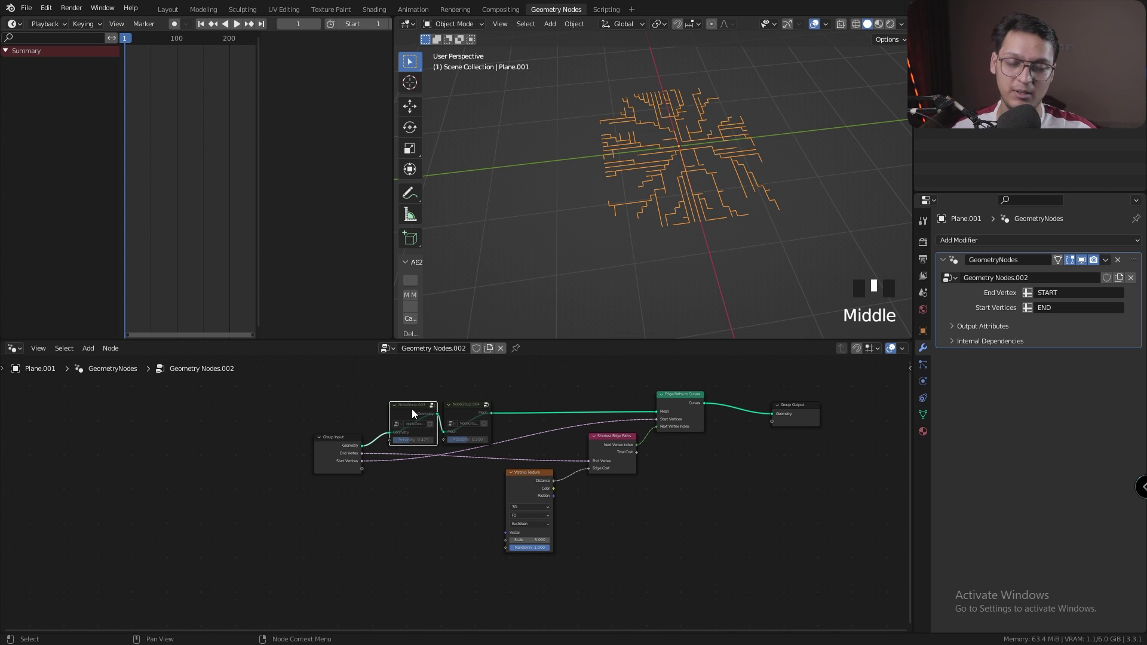
scroll(393, 397, "up", 2)
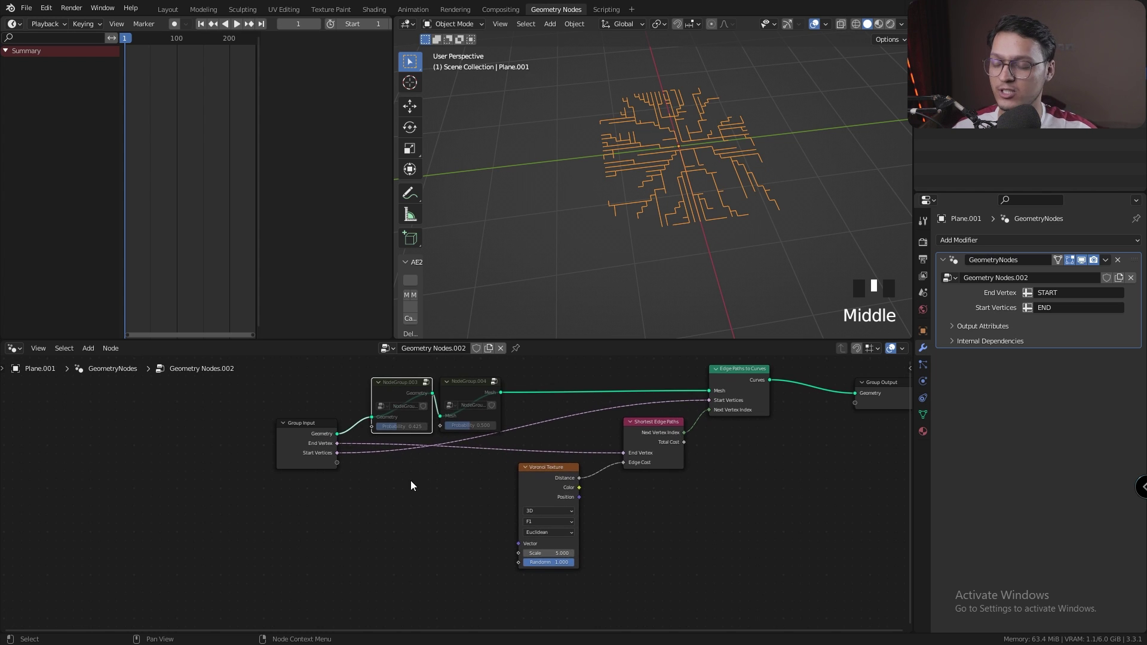
scroll(395, 408, "up", 2)
key("m")
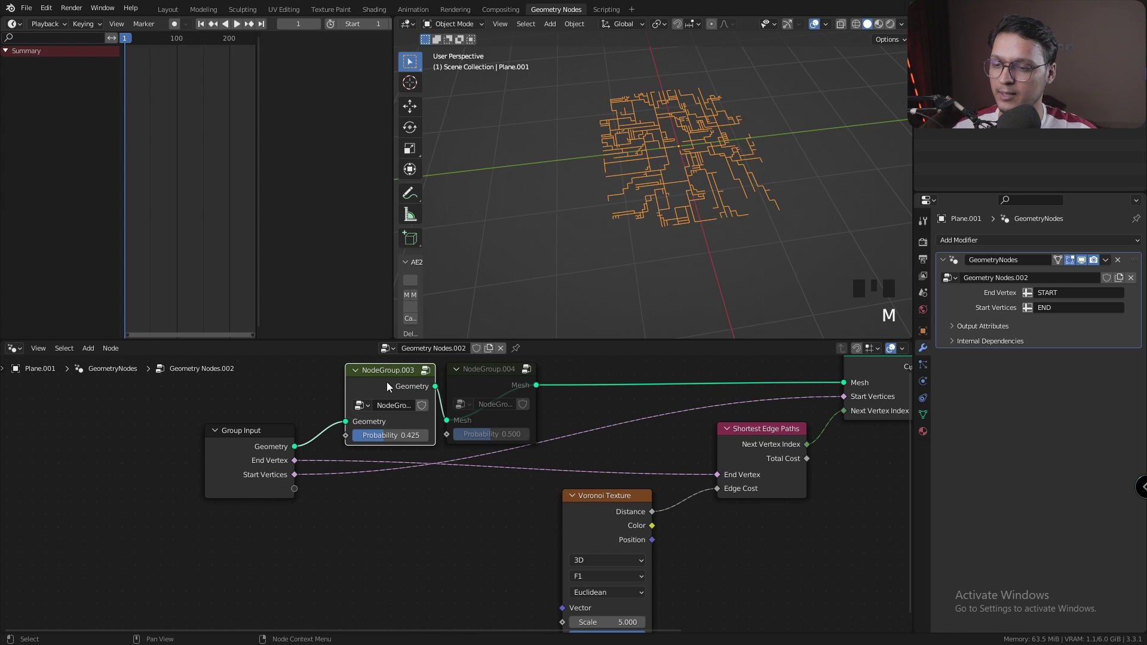
left_click_drag(386, 381, 377, 383)
scroll(695, 182, "up", 4)
middle_click_drag(696, 182, 673, 178)
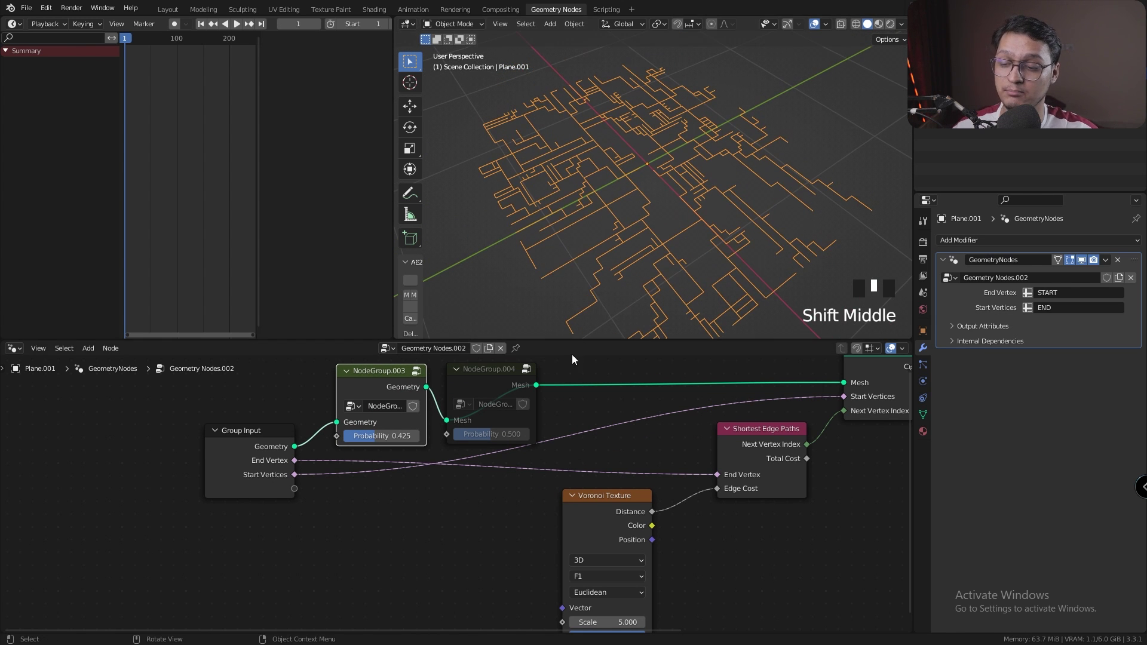
middle_click_drag(575, 379, 571, 400)
left_click_drag(367, 460, 404, 457)
middle_click_drag(445, 442, 338, 457)
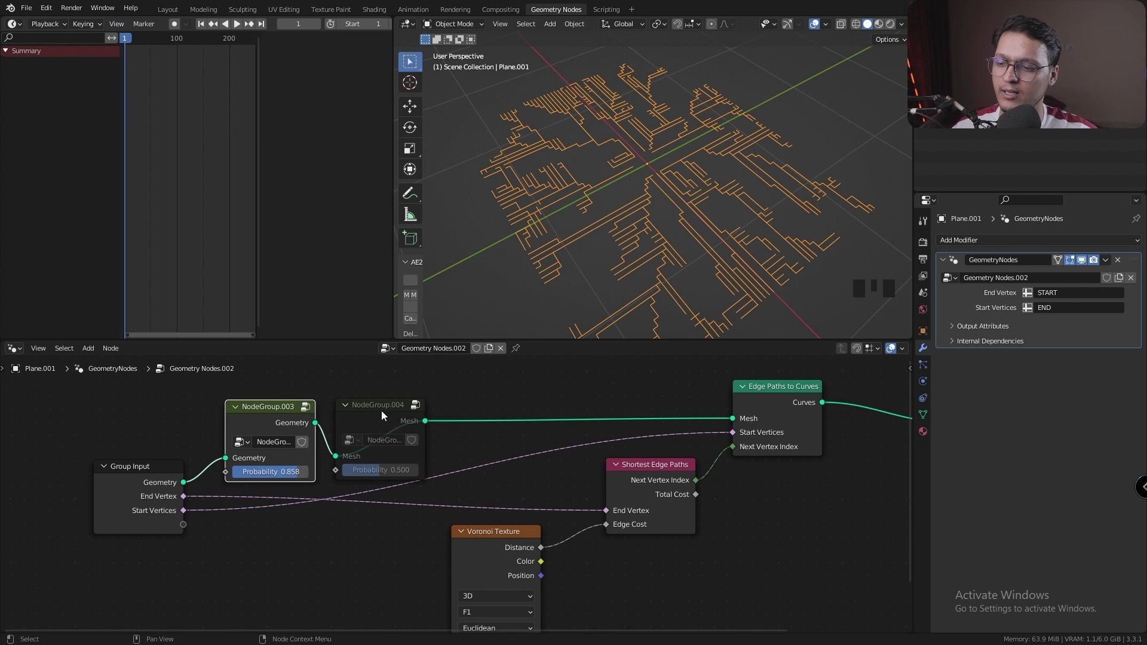
- Move NodeGroup.004 slightly away from NodeGroup.003 and unmute it
left_click_drag(381, 415, 394, 400)
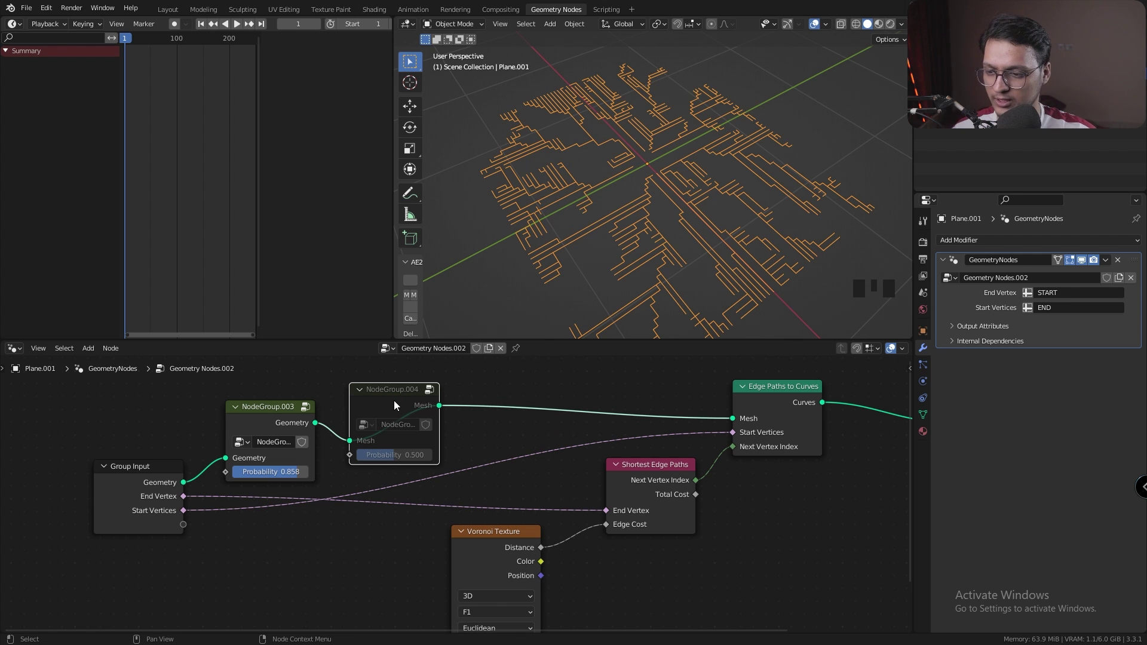
key("m")
middle_click_drag(657, 176, 675, 214)
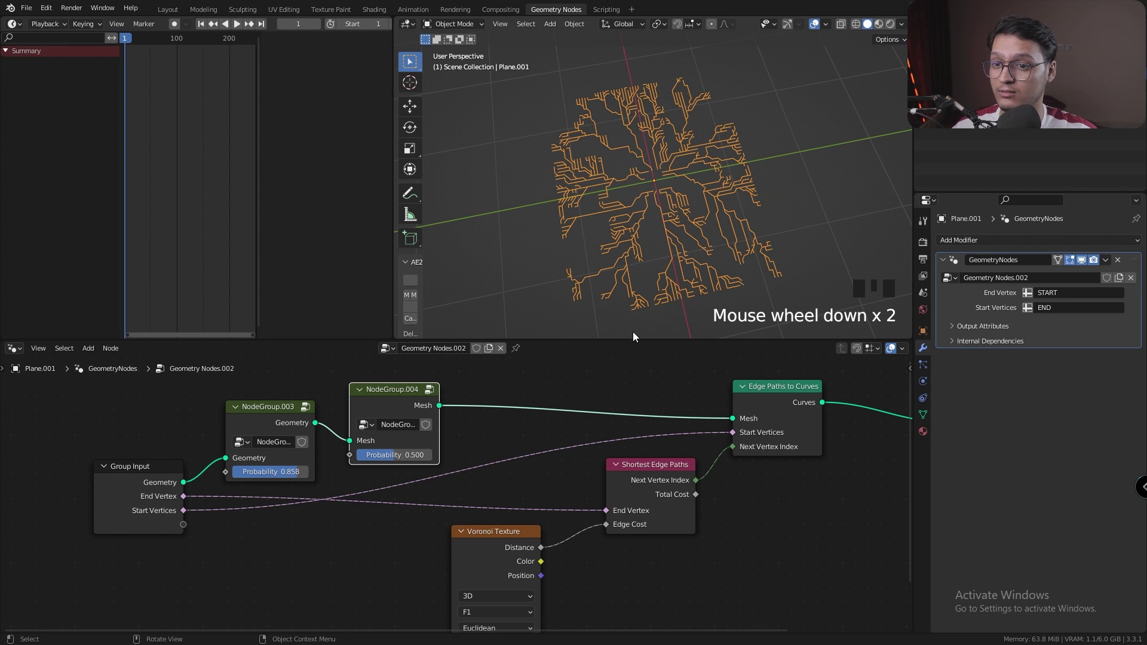
mouse_move(649, 224)
middle_mouse_down()
mouse_move(661, 195)
mouse_move(646, 206)
middle_mouse_up()
scroll(653, 199, "up", 4)
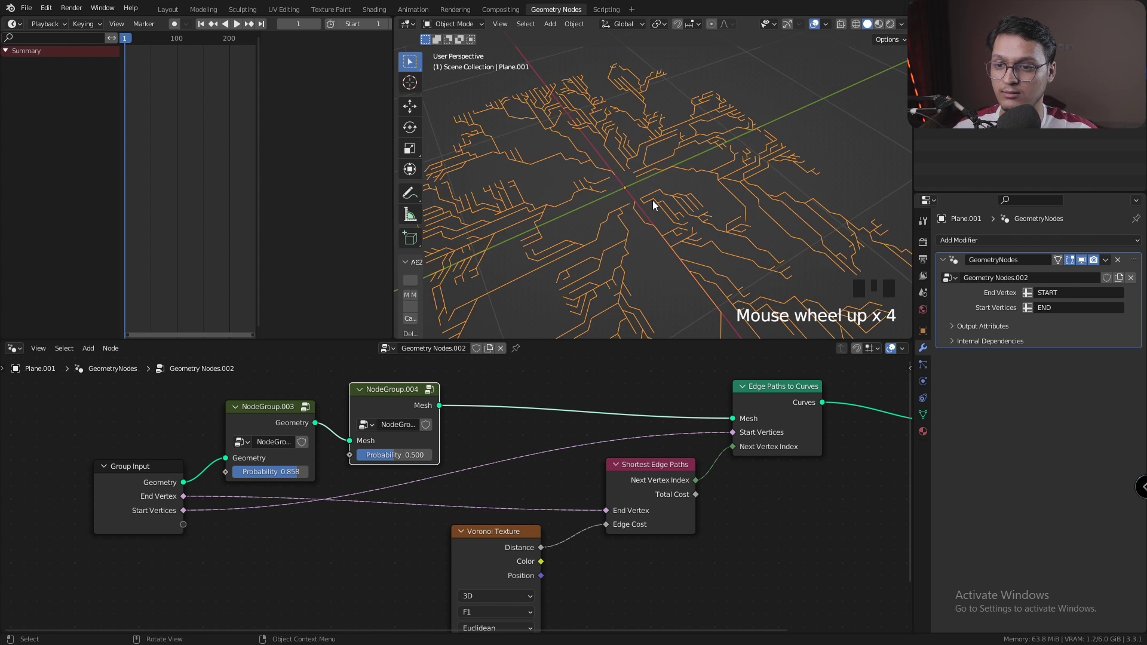
scroll(652, 199, "down", 3)
- Set the Probability of NodeGroup.004 to 0.883 and that of NodeGroup.003 to 0.750
left_click_drag(392, 458, 417, 455)
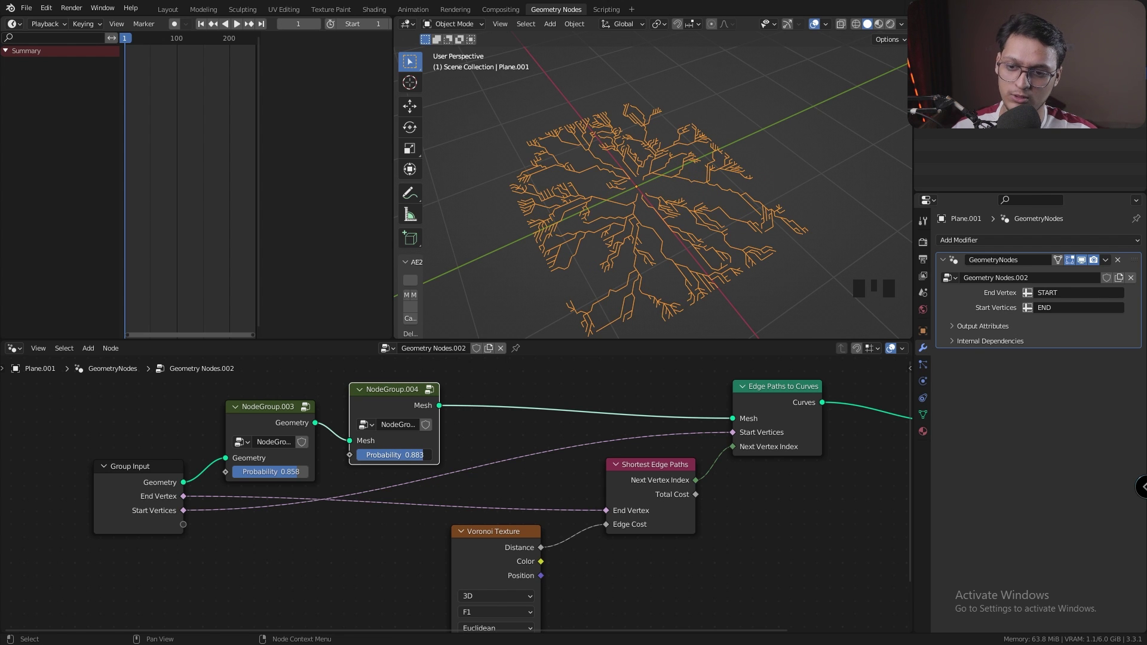
middle_click_drag(634, 203, 599, 213)
scroll(629, 222, "up", 4)
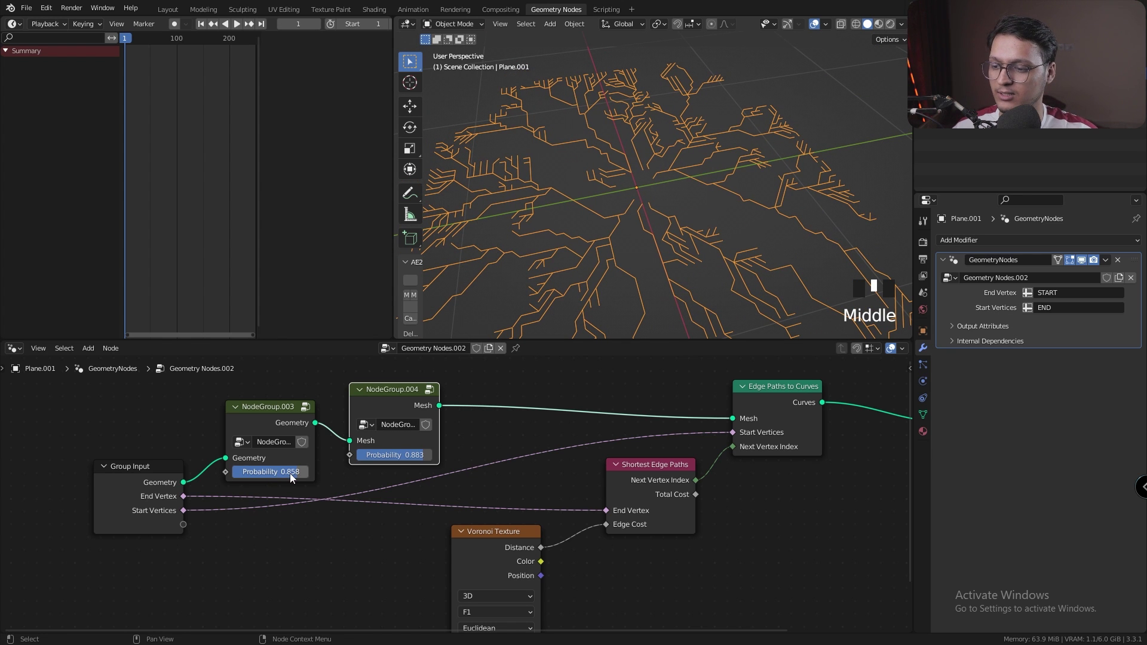
mouse_move(299, 469)
left_mouse_down()
mouse_move(244, 470)
mouse_move(289, 470)
left_mouse_up()
- Try a Scale of 9.7 on the Voronoi Texture and undo the scale change
middle_click_drag(471, 519, 462, 441)
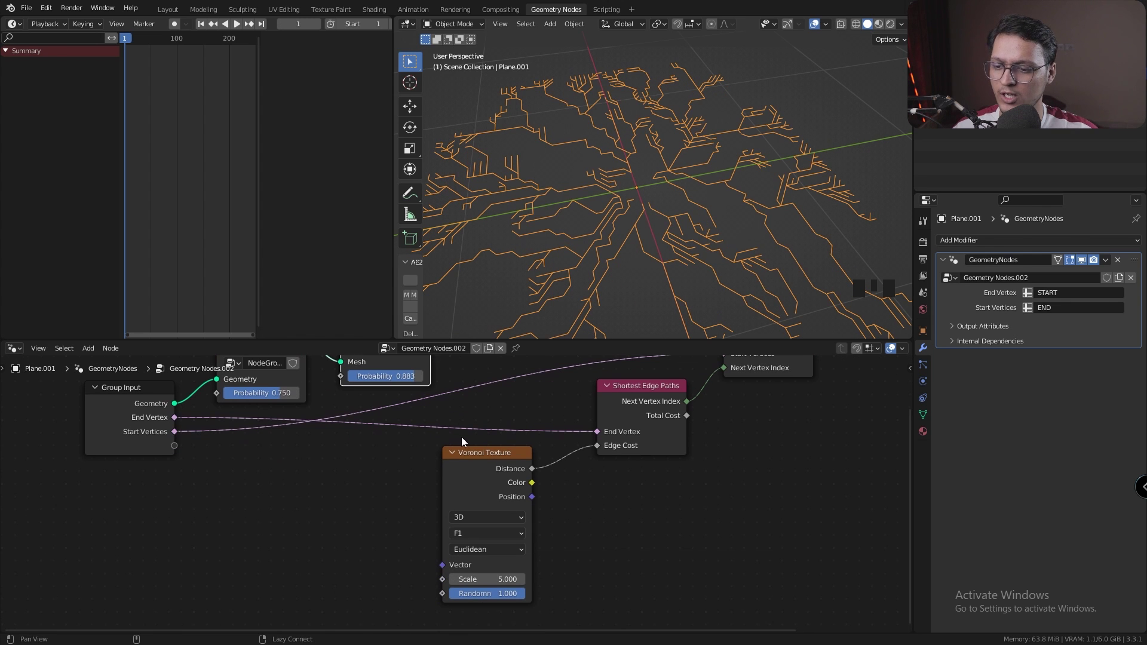
mouse_move(482, 578)
left_mouse_down()
mouse_move(506, 578)
mouse_move(463, 578)
left_mouse_up()
scroll(648, 326, "down", 3)
middle_click_drag(648, 327, 702, 185)
left_click_drag(482, 579, 591, 579)
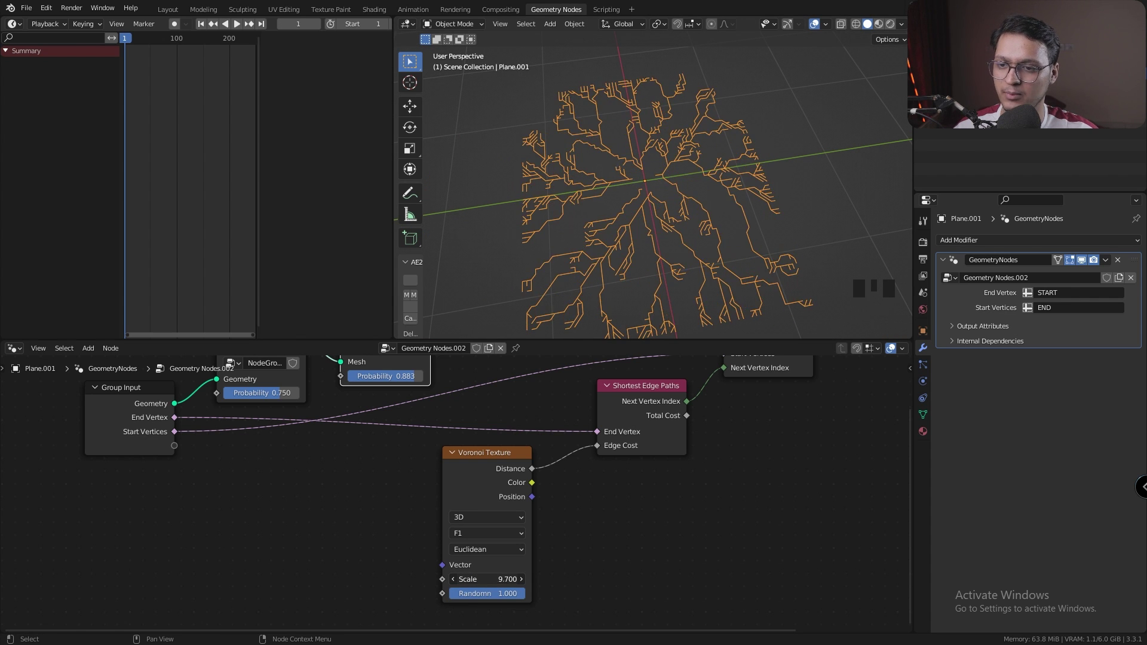
scroll(637, 215, "down", 3)
middle_click_drag(637, 215, 619, 201)
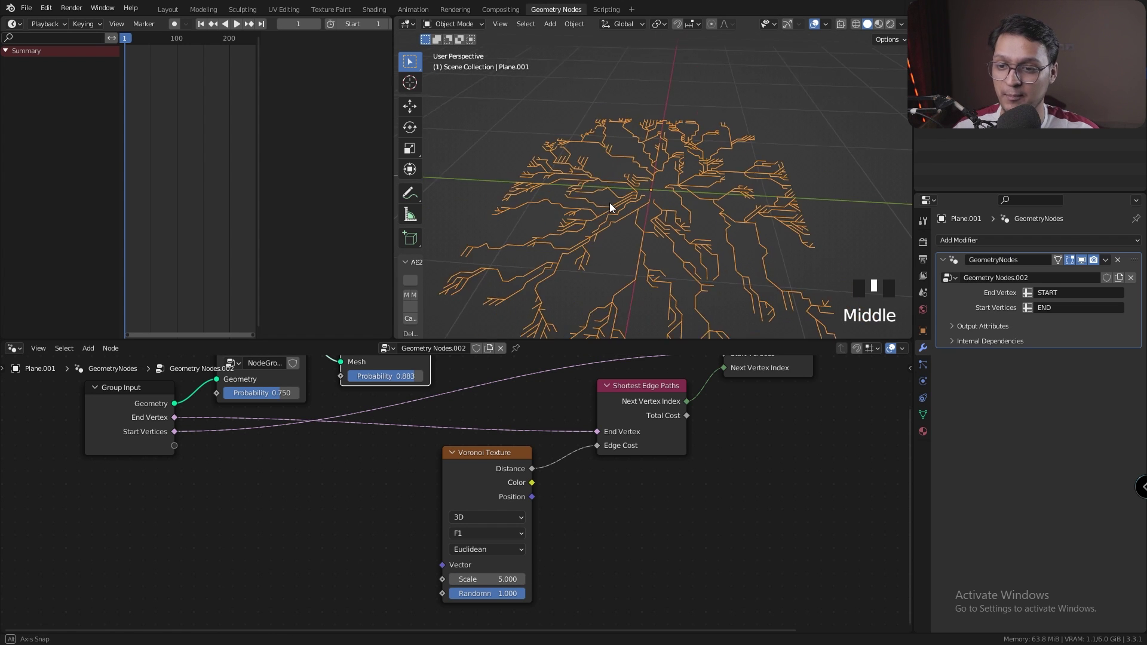
left_click(621, 200)
key("ctrl+z")
key("ctrl+z")
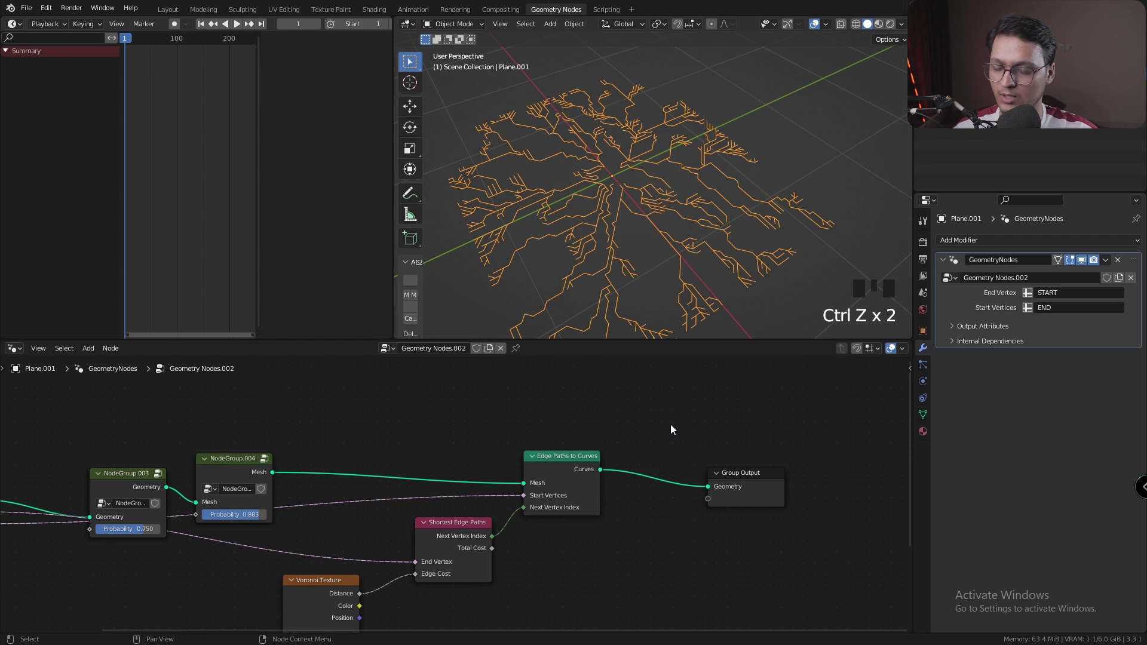
- Insert a Join Geometry node between Edge Paths to Curves and Group Output
key("shift+a")
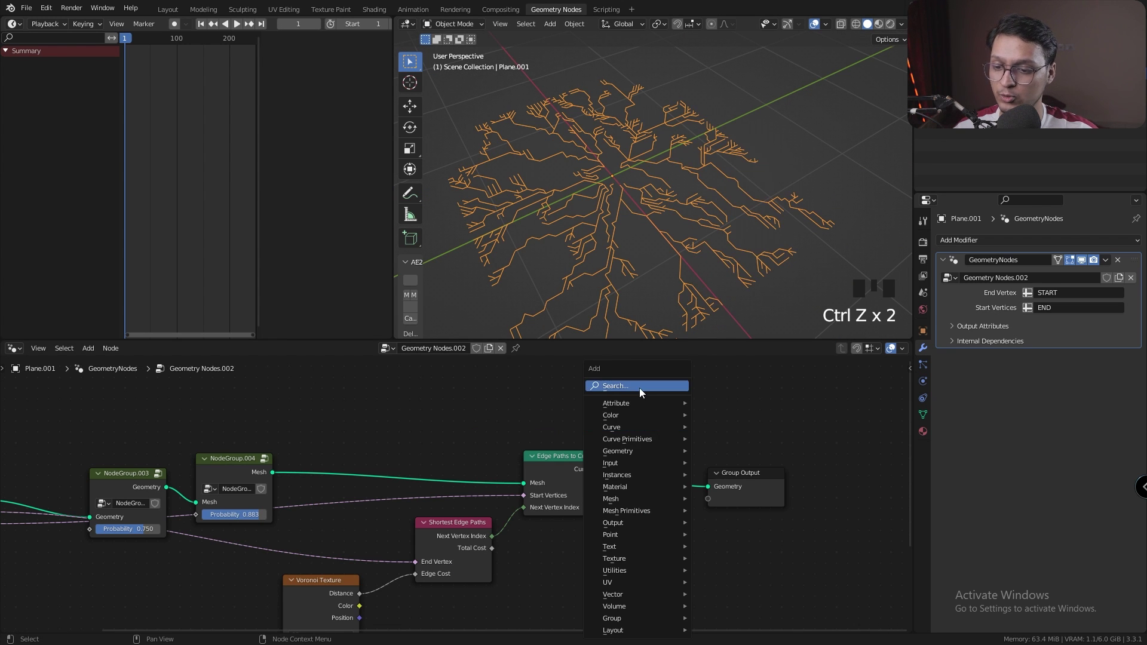
left_click(639, 389)
type("JO")
left_click(671, 421)
left_click(674, 494)
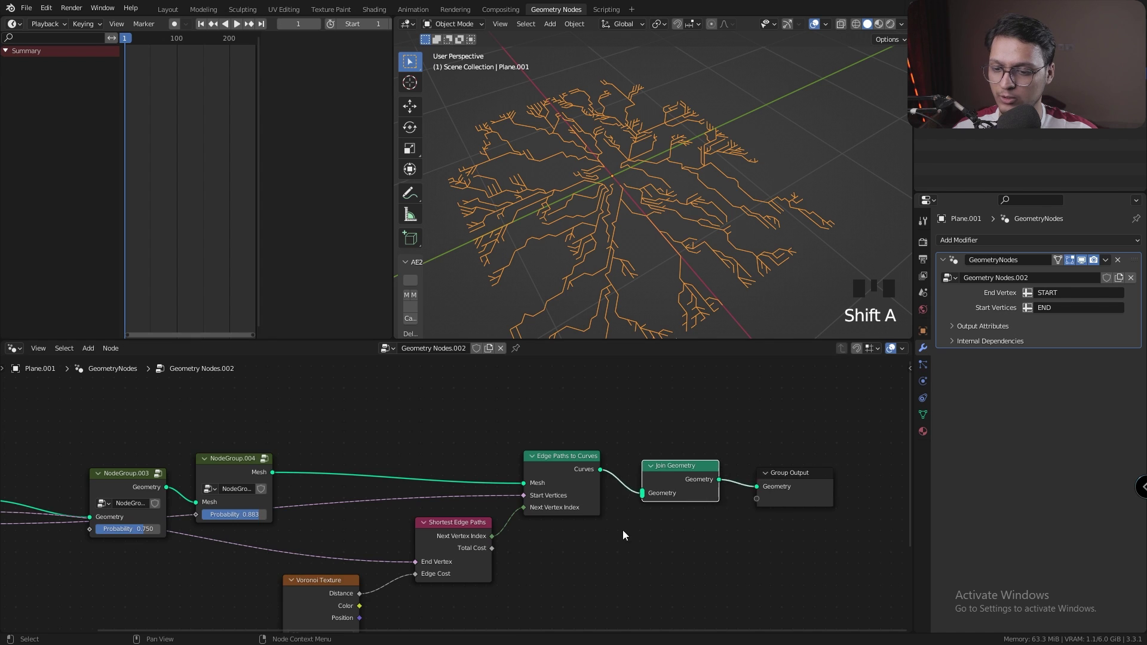
- Connect the Group Input's Geometry to Join Geometry so the original plane is joined with the path curves
middle_click_drag(622, 535, 780, 494)
left_click_drag(215, 425, 801, 456)
middle_click_drag(792, 489, 543, 504)
left_click_drag(733, 476, 733, 474)
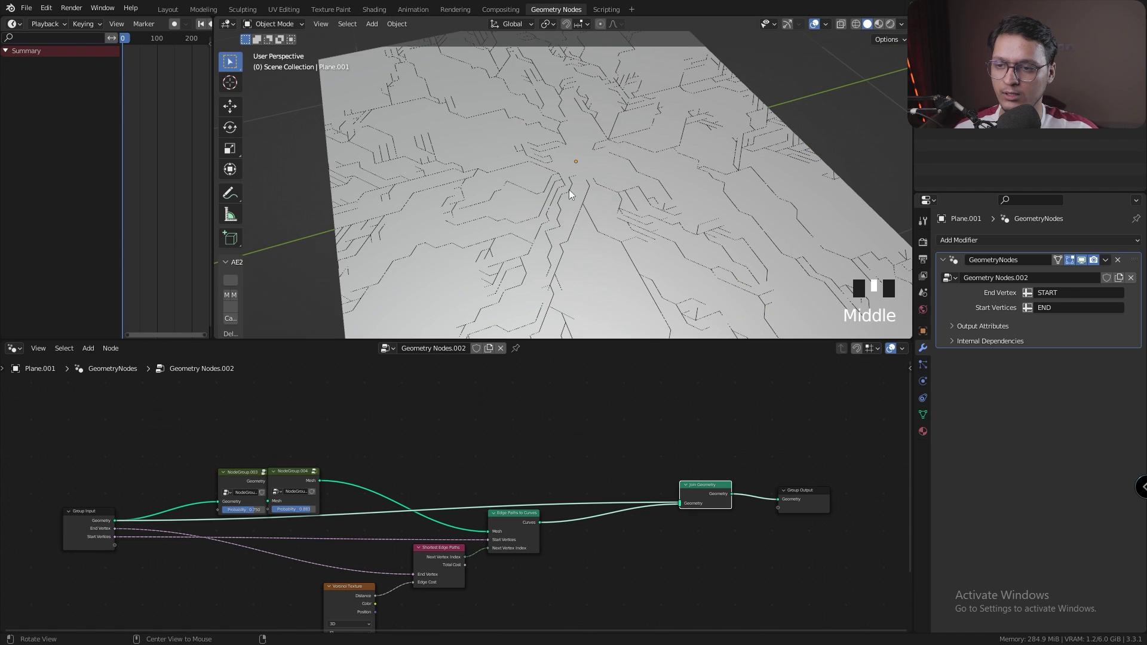
middle_click_drag(508, 182, 517, 179)
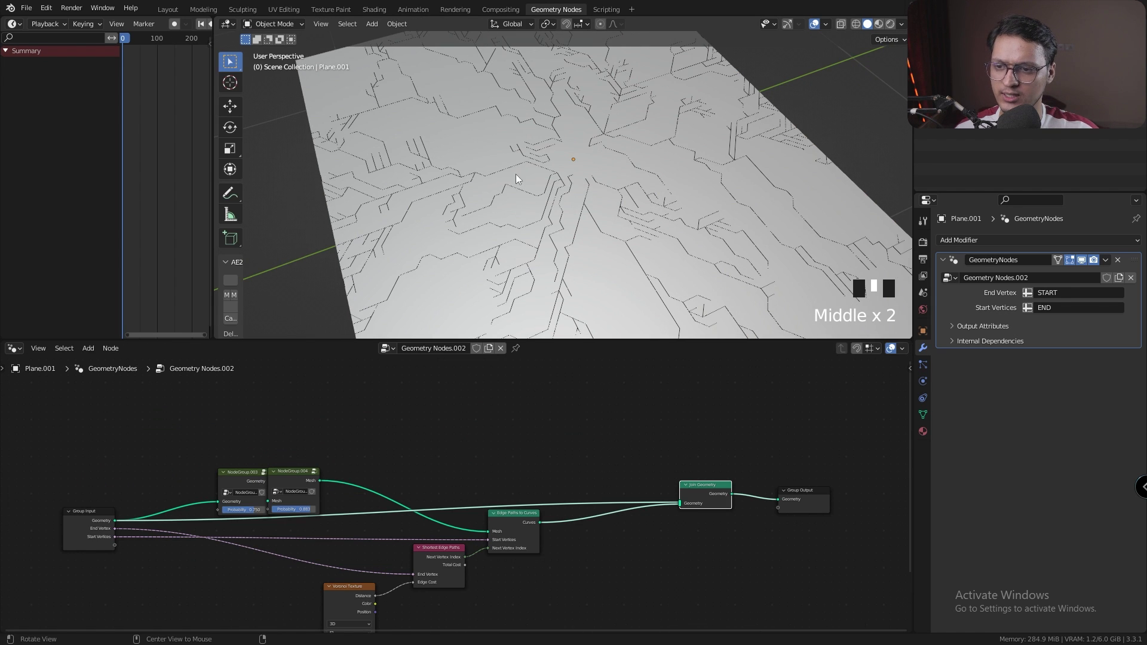
middle_click_drag(583, 200, 669, 168)
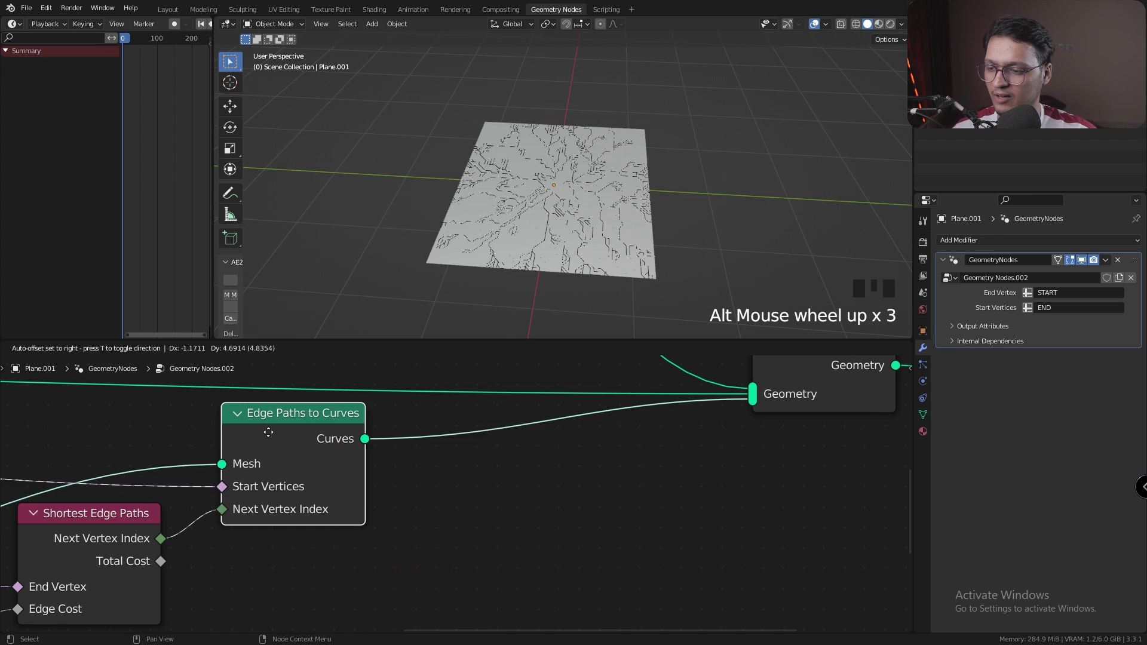
- Insert a Curve to Mesh node between Edge Paths to Curves and Join Geometry, leaving a wide gap before it
key("shift+a")
left_click(389, 386)
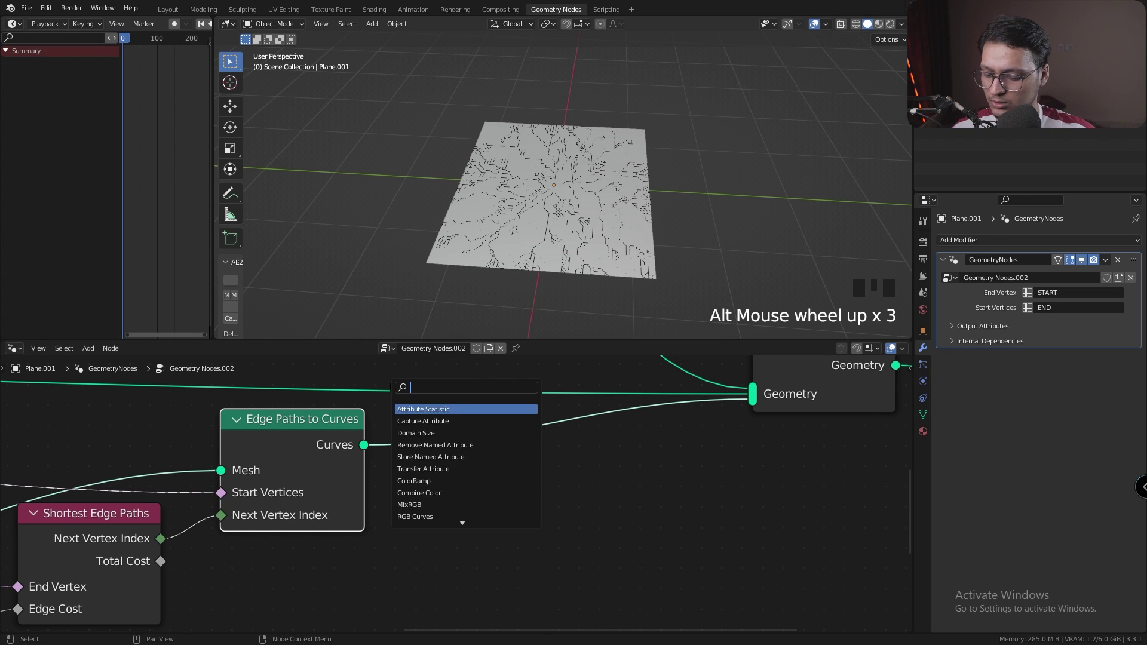
type("CURVE Y")
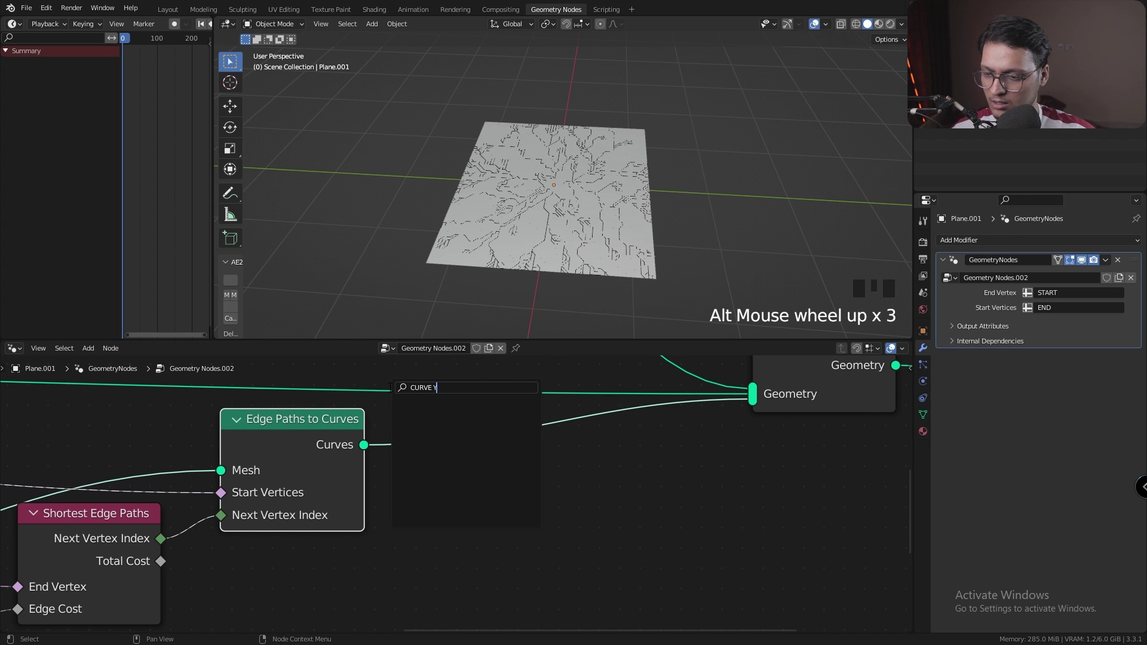
key("BackSpace")
type("Y")
key("BackSpace")
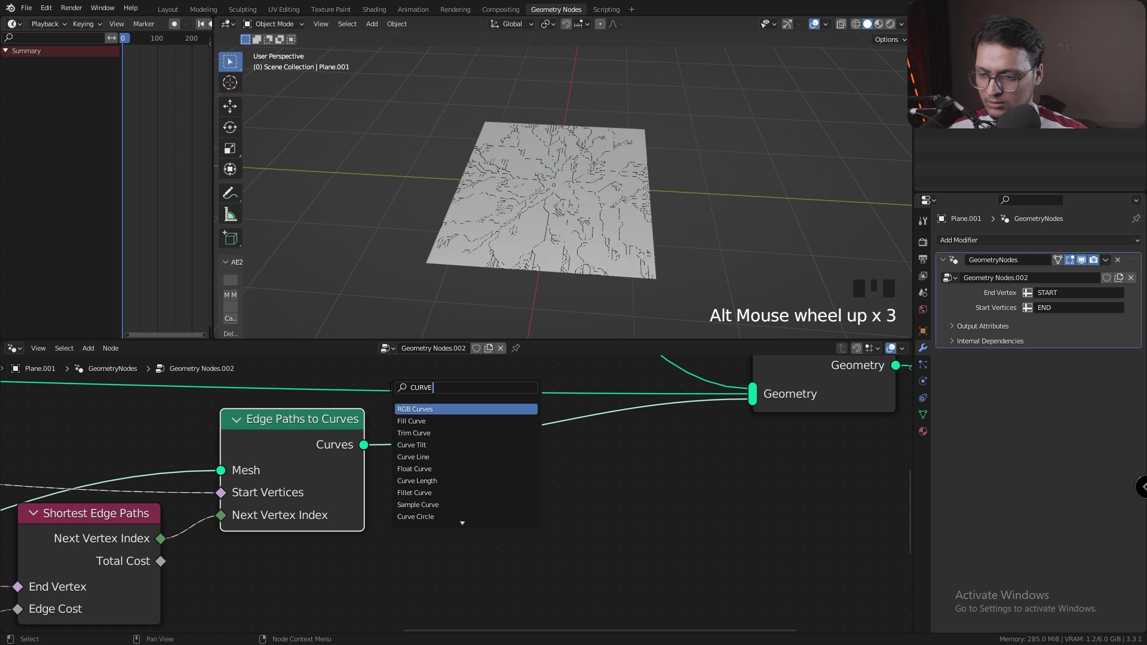
left_click(448, 409)
left_click(463, 449)
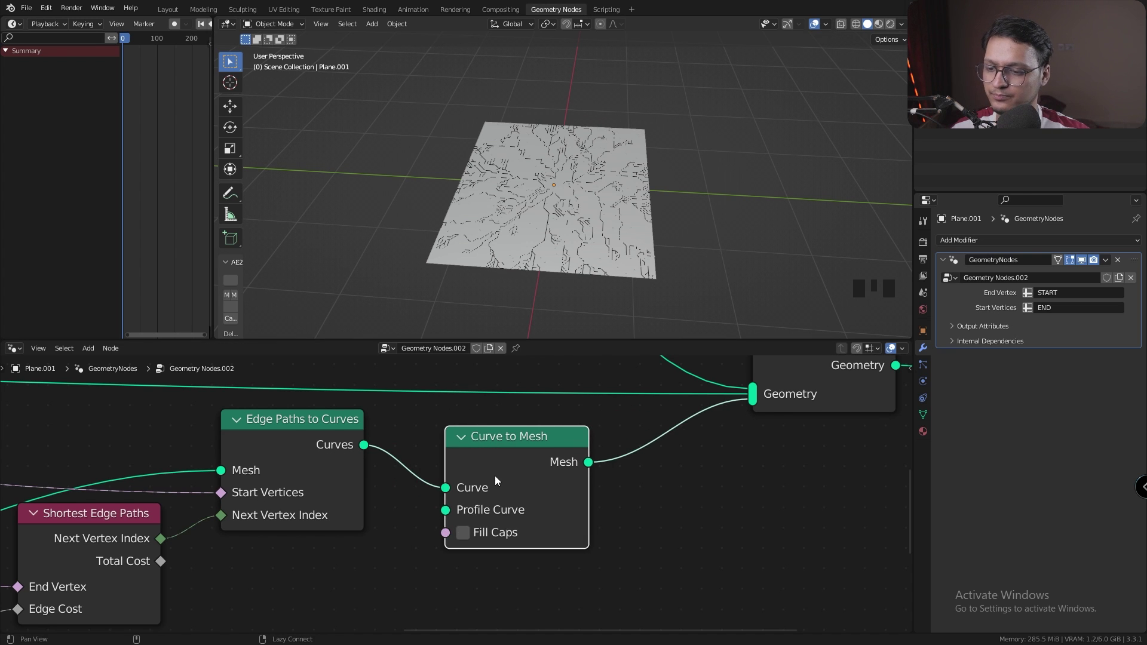
middle_click_drag(533, 477, 589, 476)
left_click_drag(589, 472, 610, 472)
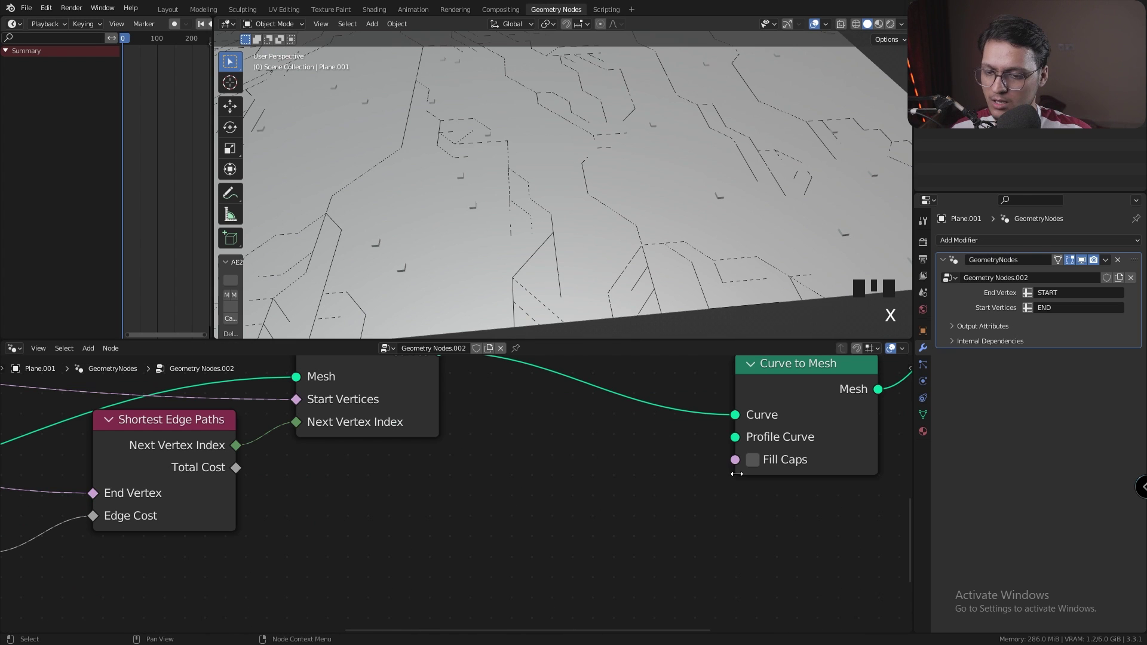
- Add a Curve Circle node connected to the Profile Curve of Curve to Mesh
left_click_drag(735, 437, 634, 446)
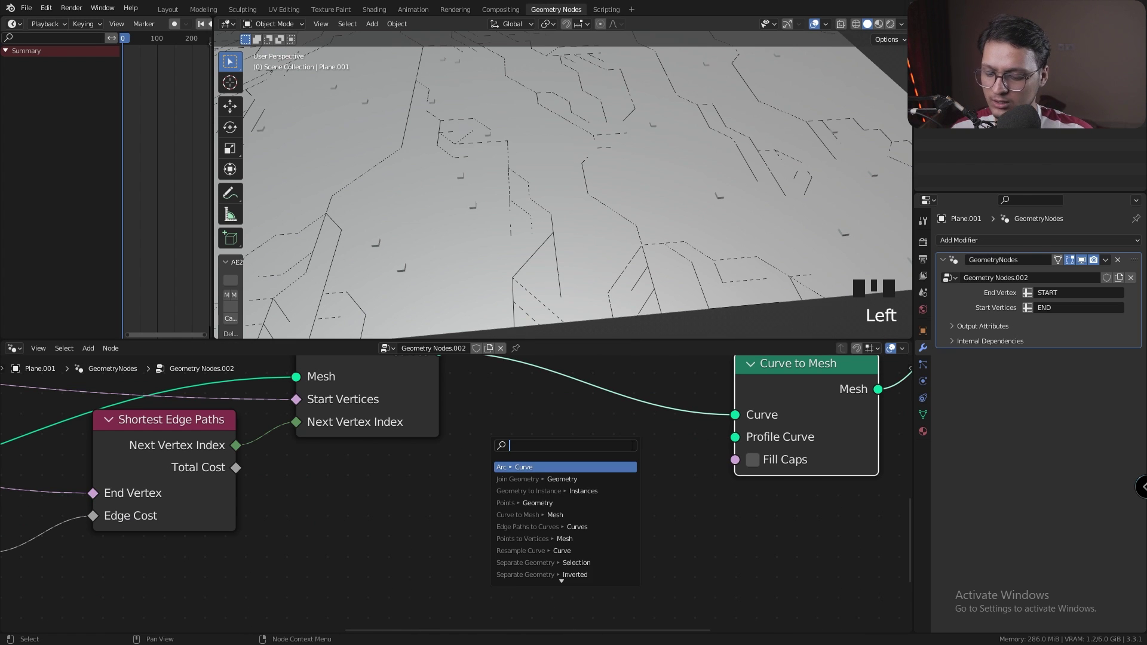
type("c")
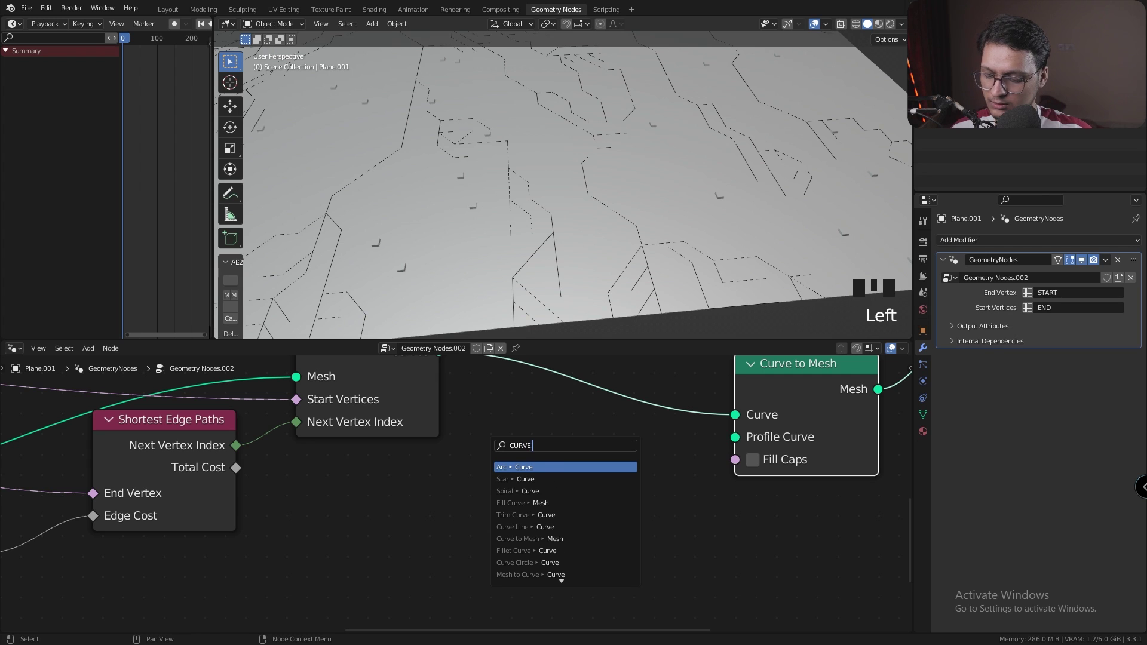
type("URVE C")
key("Down")
key("Down")
key("Down")
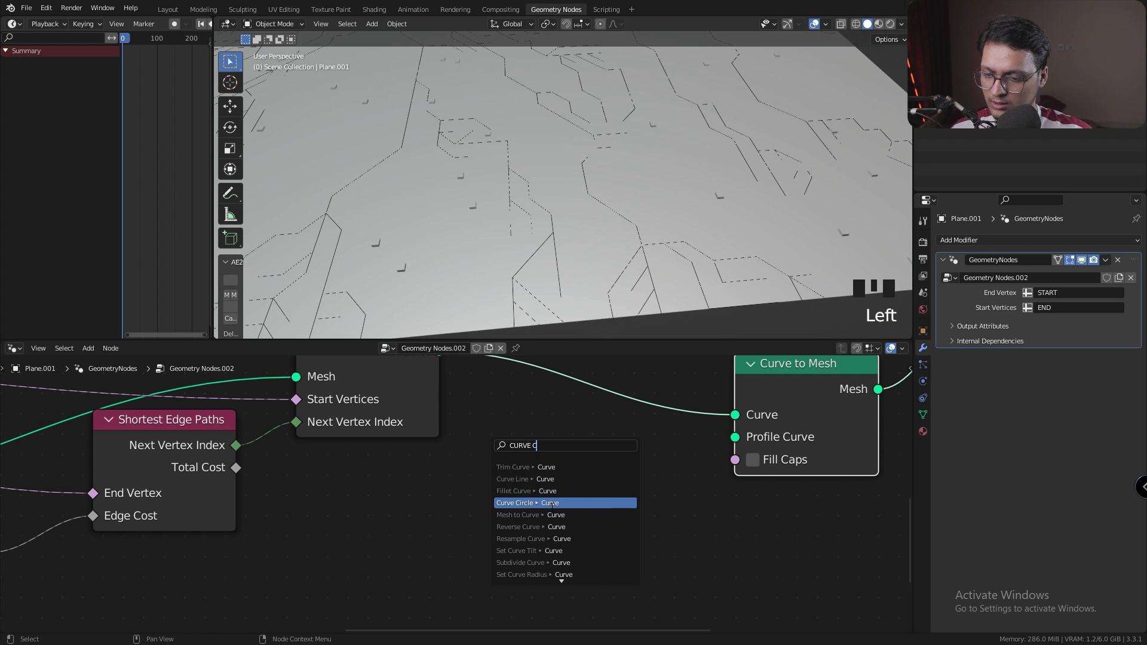
key("Return")
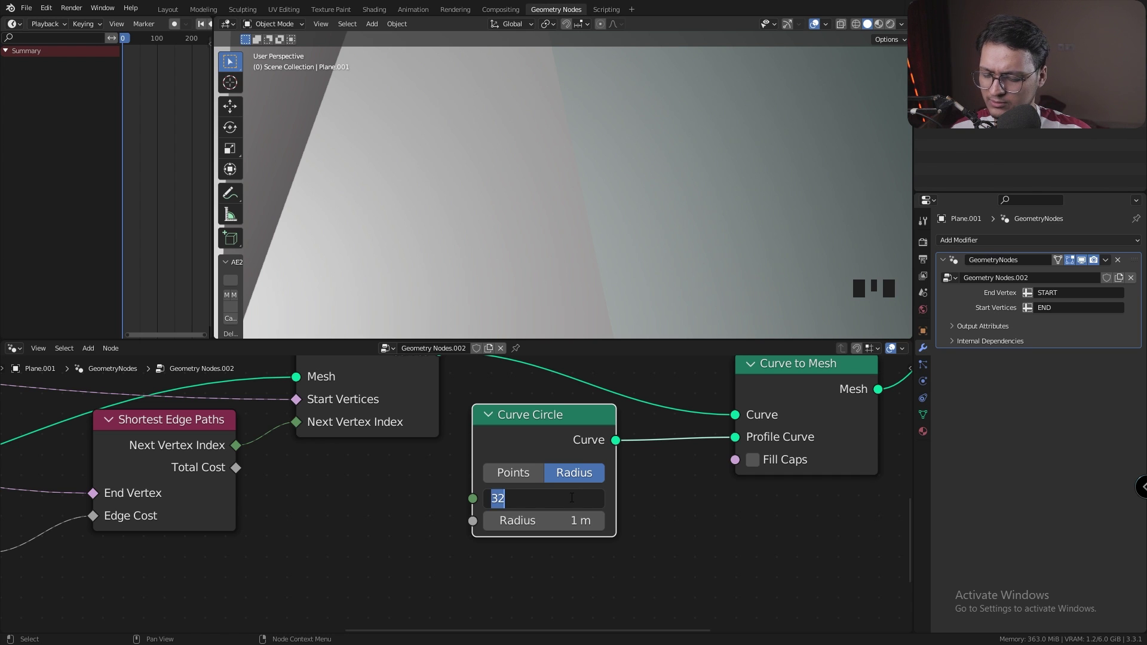
- Set the Curve Circle's resolution to 4 and its radius to 0.001 m, and inspect the resulting path mesh up close
type("4")
left_click(573, 510)
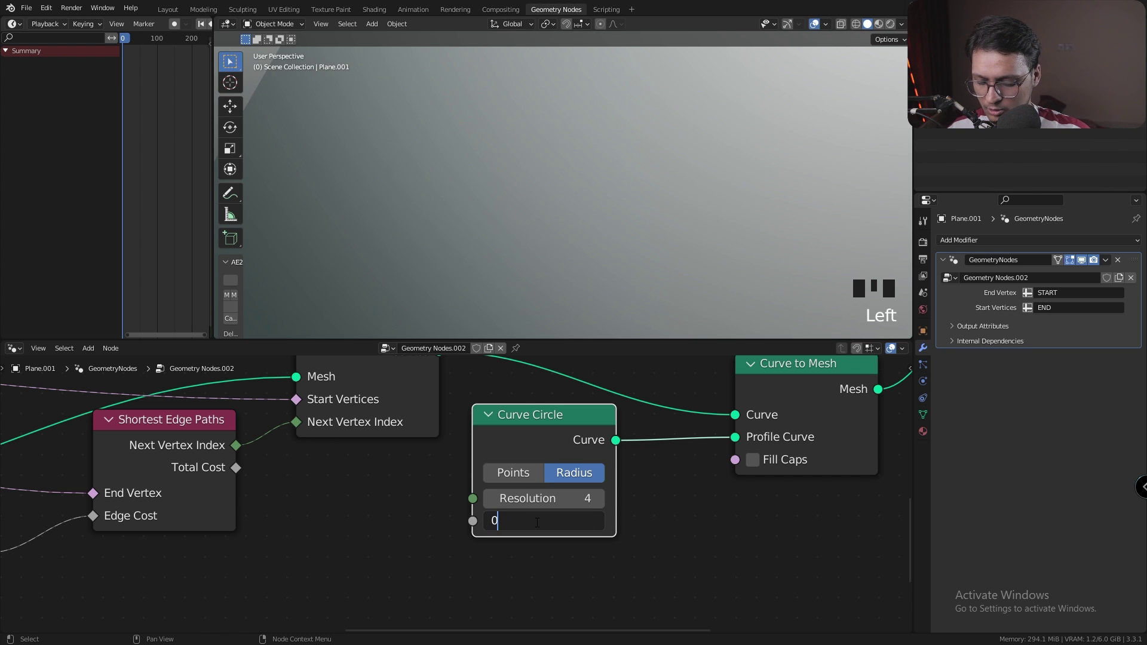
key("Return")
middle_click_drag(683, 317, 587, 207)
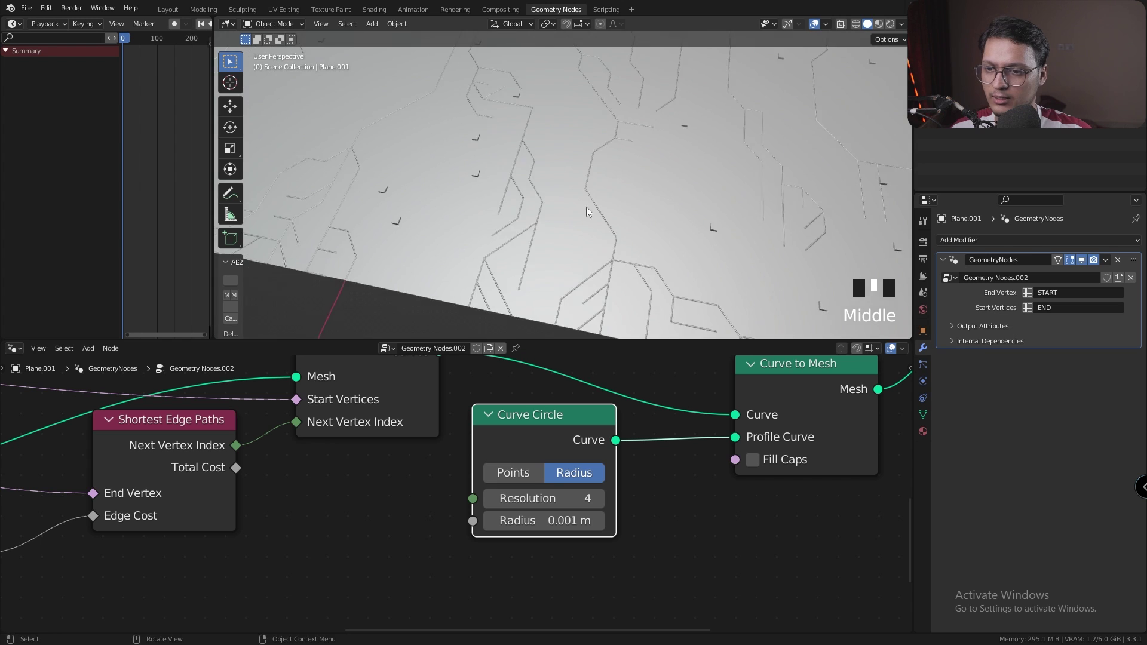
scroll(639, 238, "up", 4)
middle_click_drag(639, 238, 639, 150)
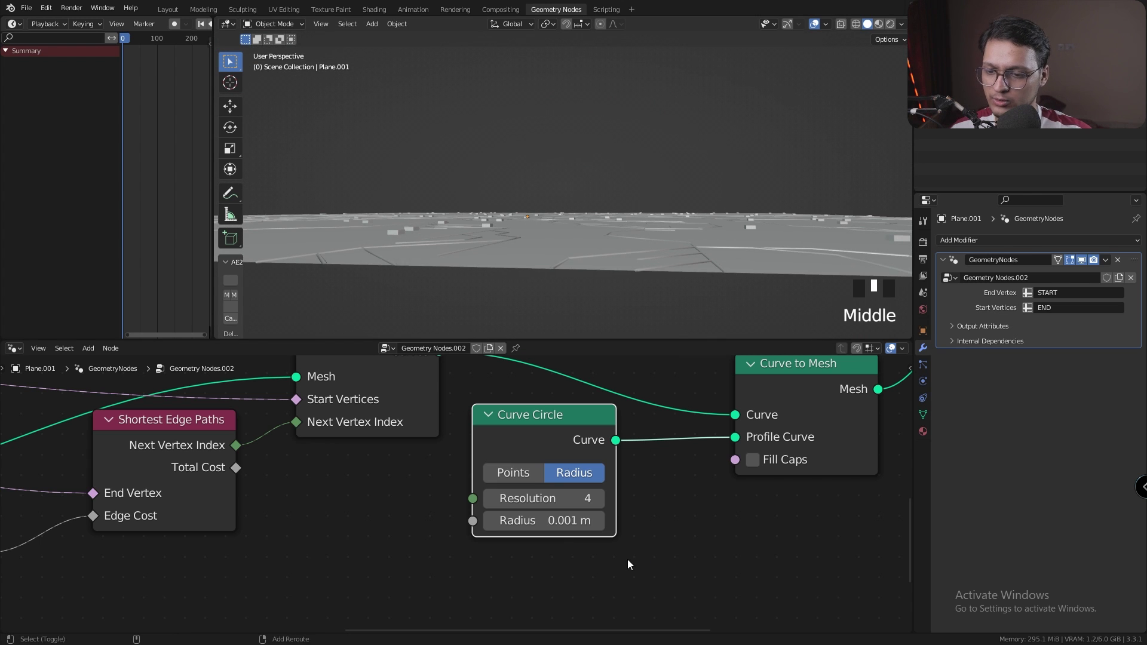
- Insert a Transform node between Curve Circle and Curve to Mesh and set its Y scale to 0.1
key("shift+a")
type("TRA")
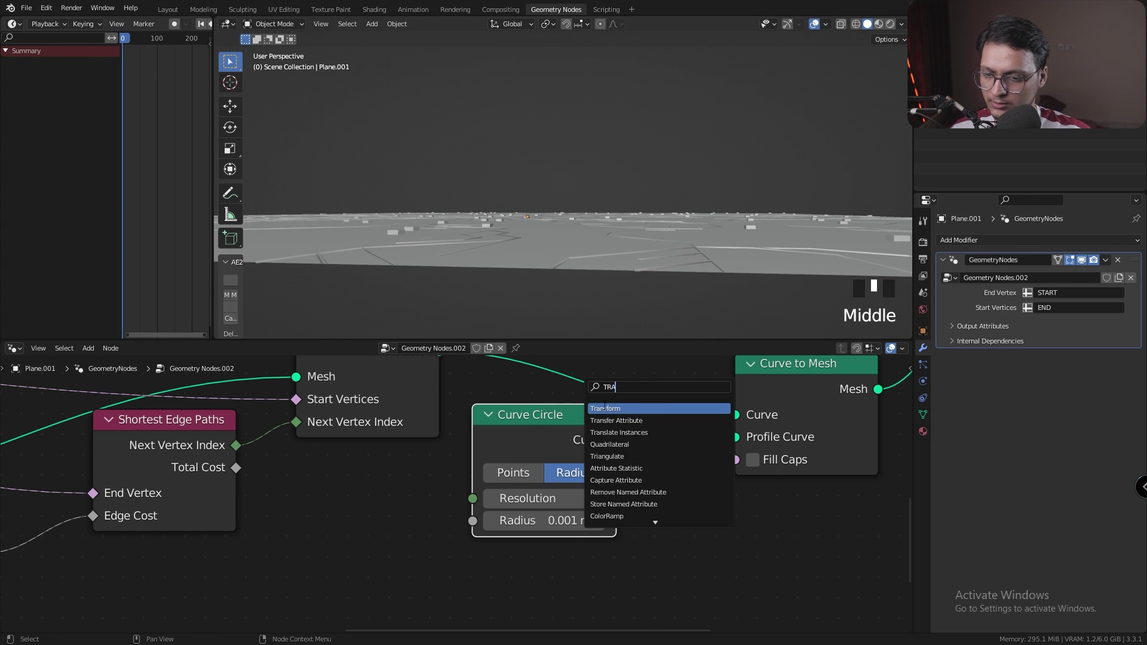
left_click(605, 408)
left_click(651, 456)
middle_click_drag(609, 525, 514, 442)
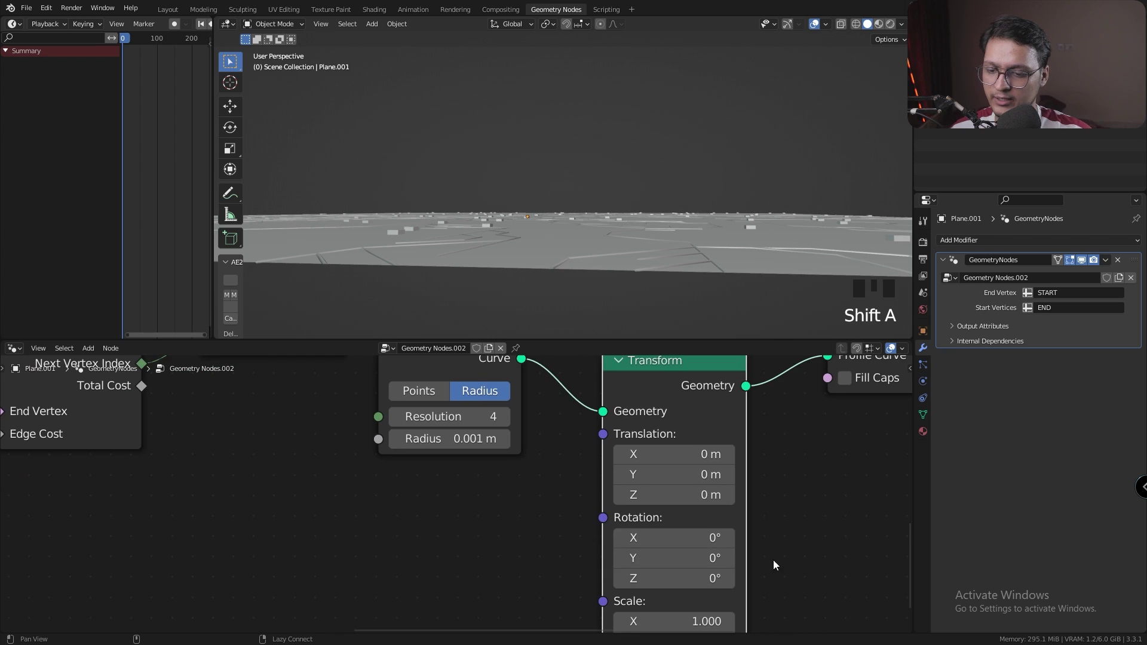
middle_click_drag(773, 566, 748, 518)
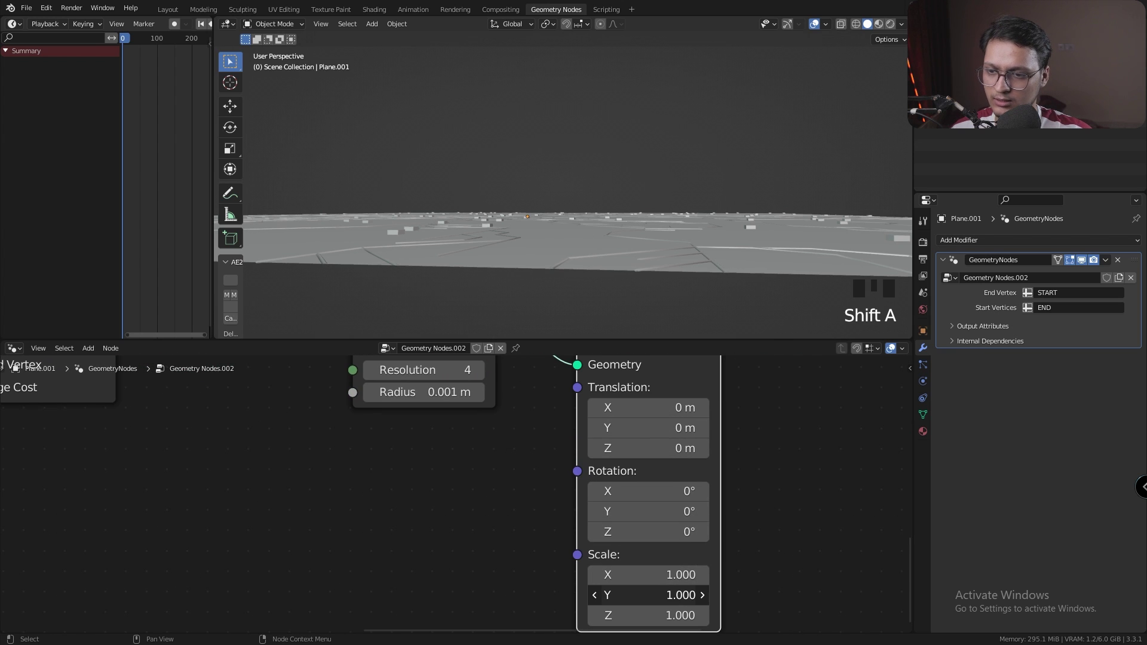
left_click_drag(648, 596, 681, 595)
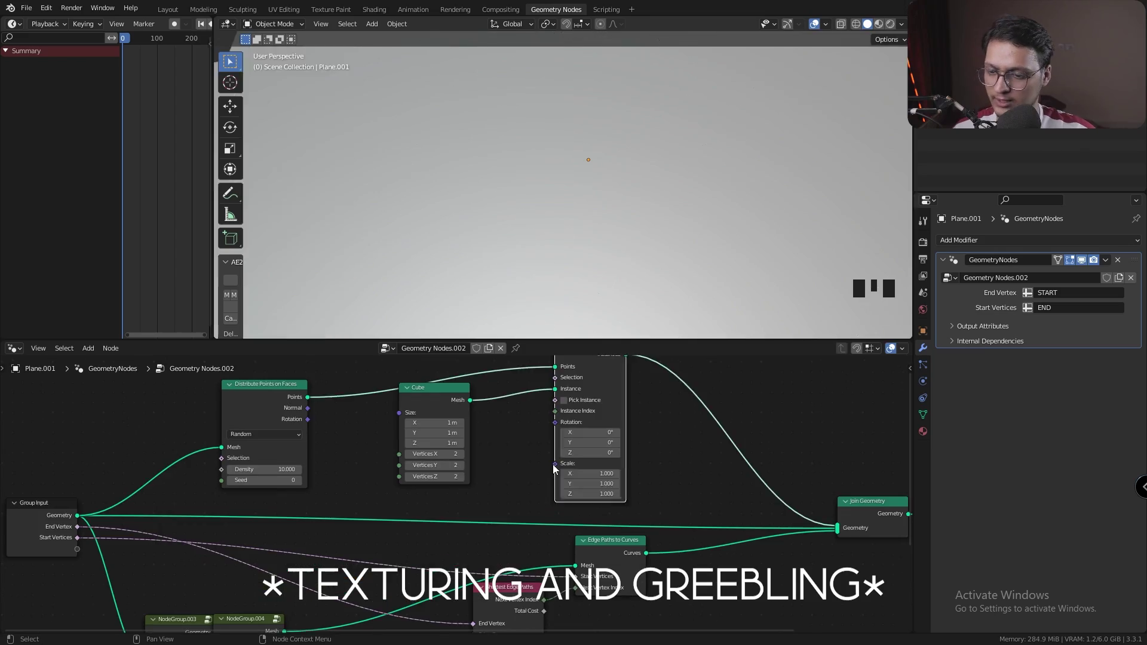
- Examine the textured circuit plane, its glowing traces and the processor chip at its centre from several angles and distances
middle_click_drag(537, 179, 569, 215)
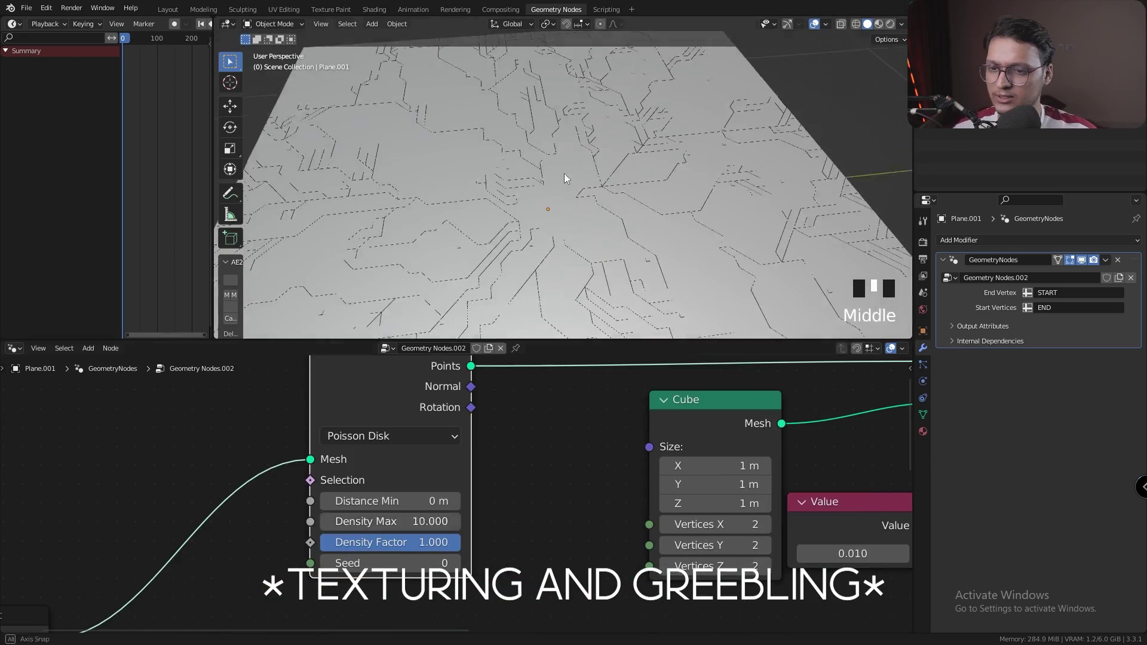
middle_click_drag(836, 598, 432, 428)
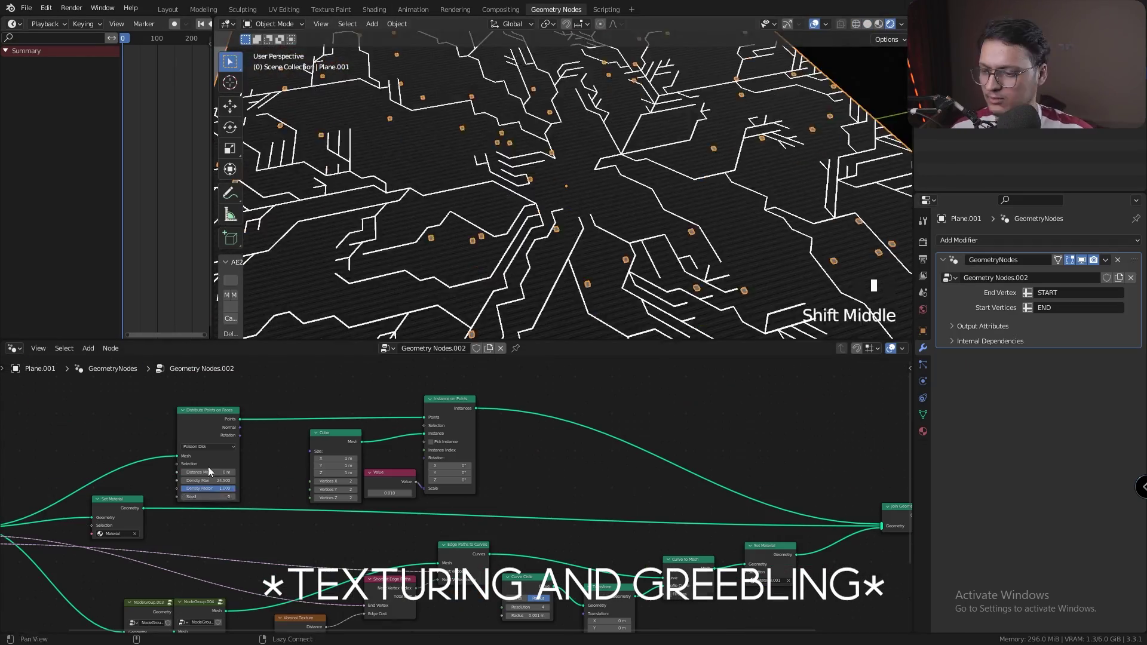
middle_click_drag(568, 179, 636, 165)
scroll(636, 165, "down", 3)
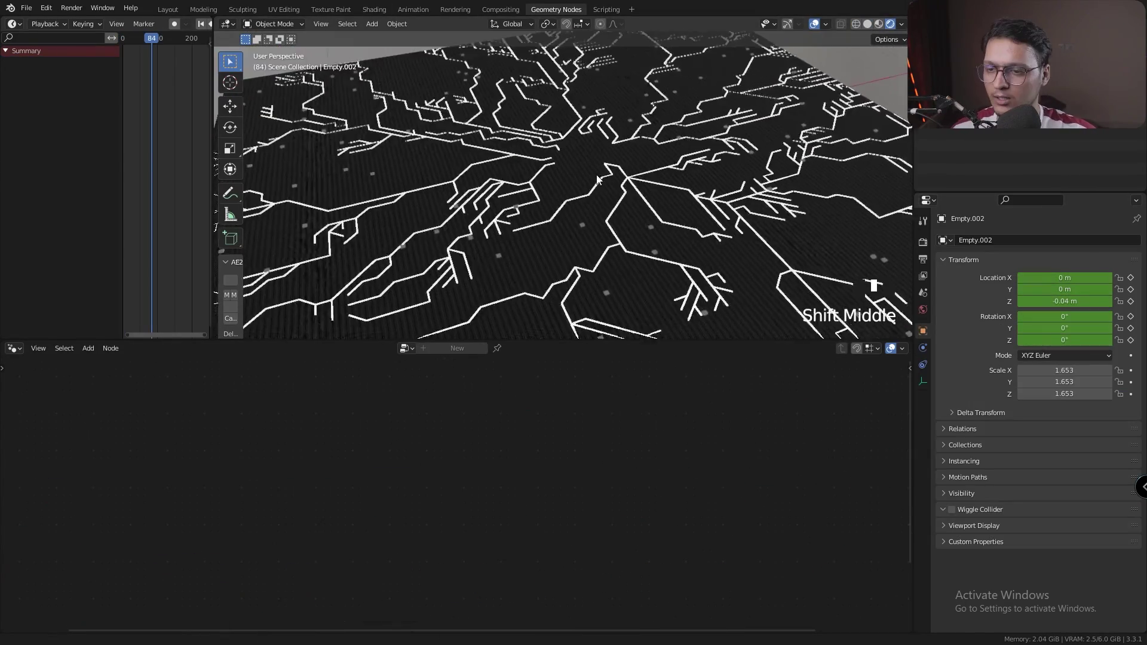
mouse_move(567, 174)
middle_mouse_down()
mouse_move(579, 181)
mouse_move(565, 161)
middle_mouse_up()
scroll(611, 165, "up", 4)
scroll(577, 177, "down", 5)
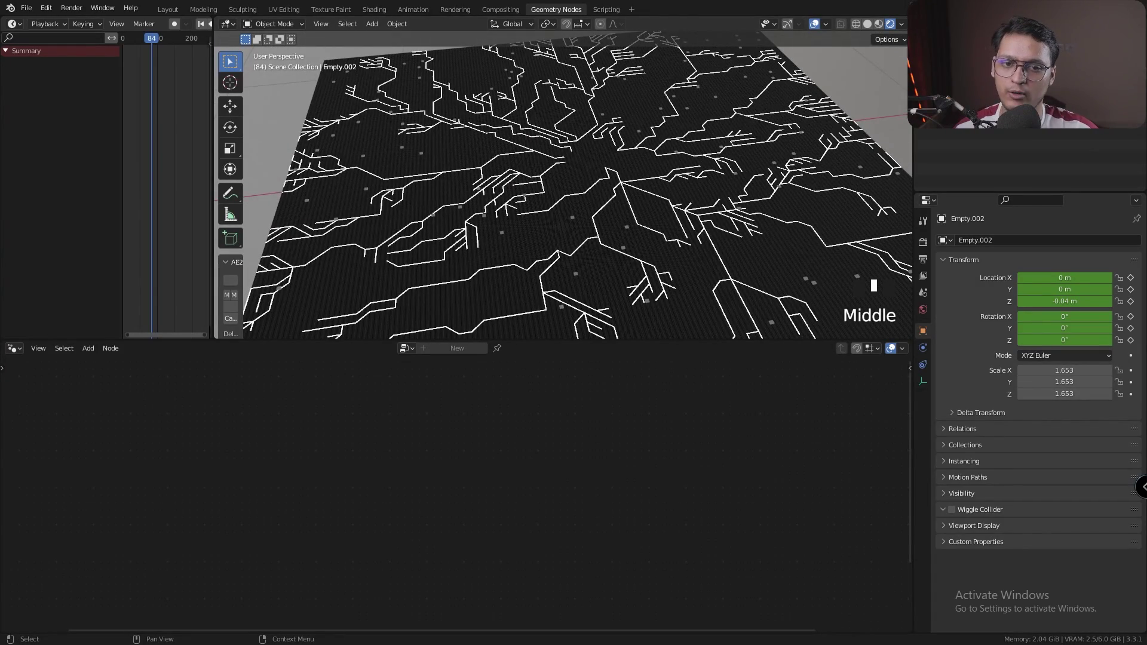
double_click(565, 161)
double_click(565, 162)
scroll(528, 184, "up", 8)
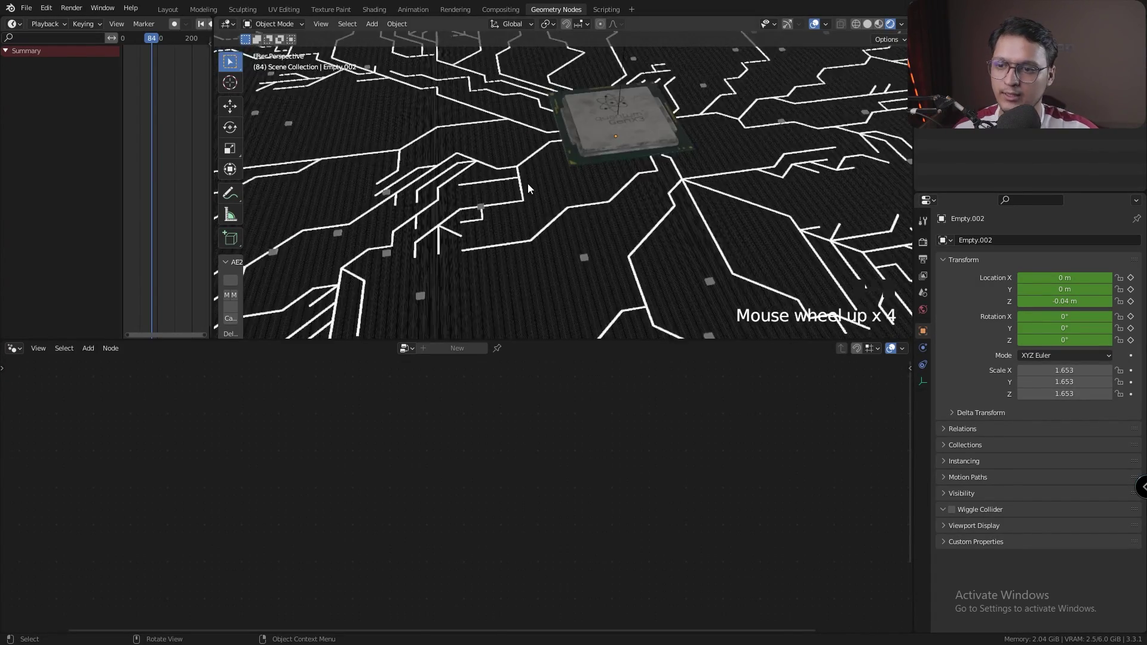
middle_click_drag(634, 141, 590, 173, "shift")
scroll(575, 184, "down", 5)
scroll(553, 184, "up", 6)
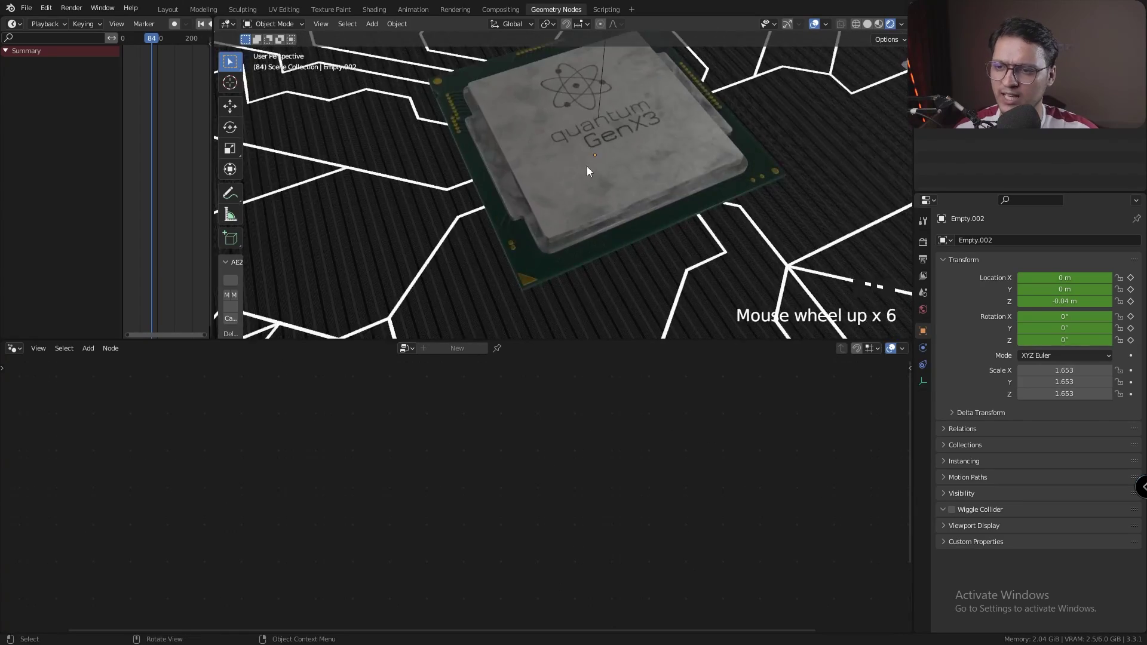
scroll(588, 168, "down", 5)
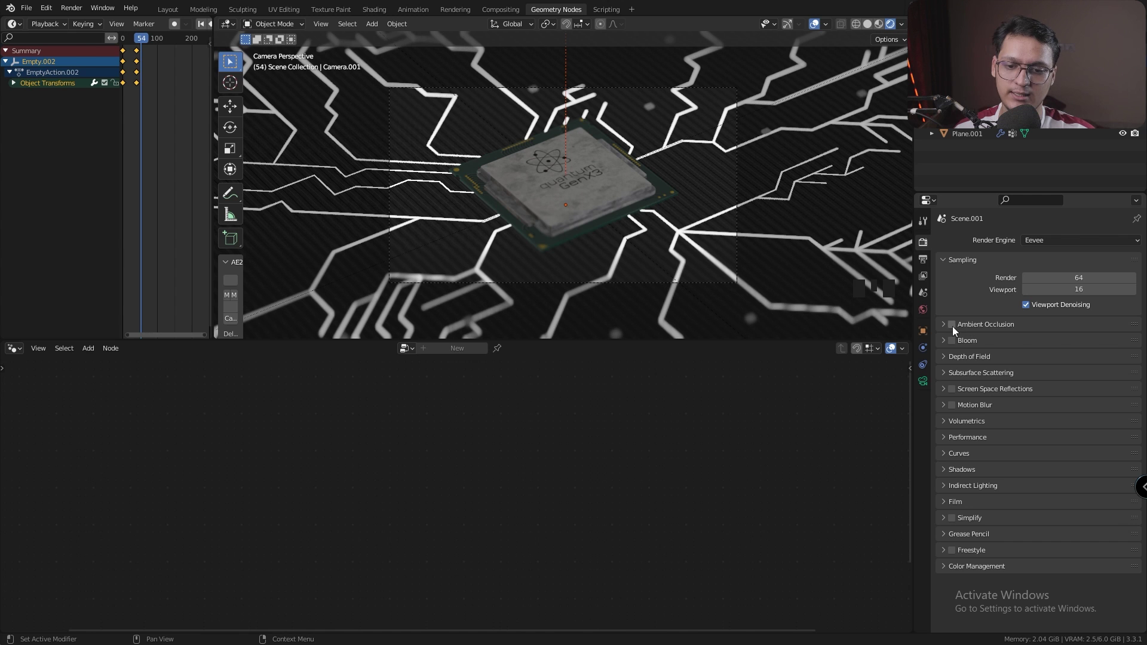
- Enable Ambient Occlusion and Bloom for the Eevee render and briefly play the animation through the camera
left_click(952, 325)
left_click(952, 340)
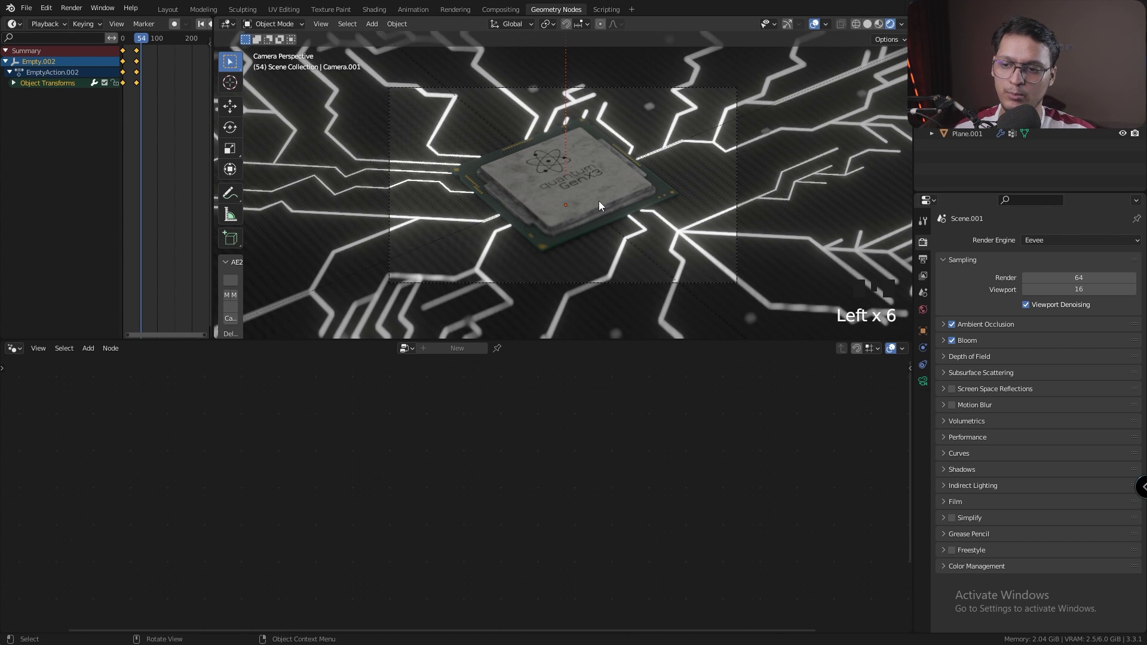
key("space")
key("space")
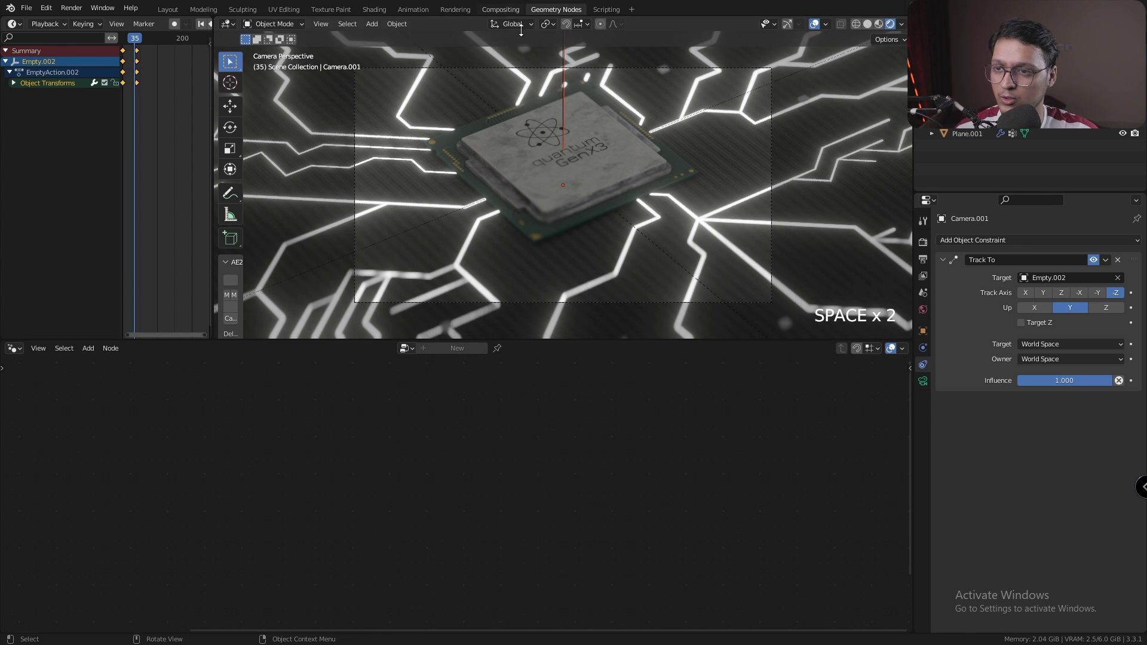
- Select the circuit plane and move its Curve Circle and Transform nodes lower, clearing space between Edge Paths to Curves and Curve to Mesh
left_click(707, 224)
left_click(708, 224)
middle_click_drag(553, 461, 591, 374)
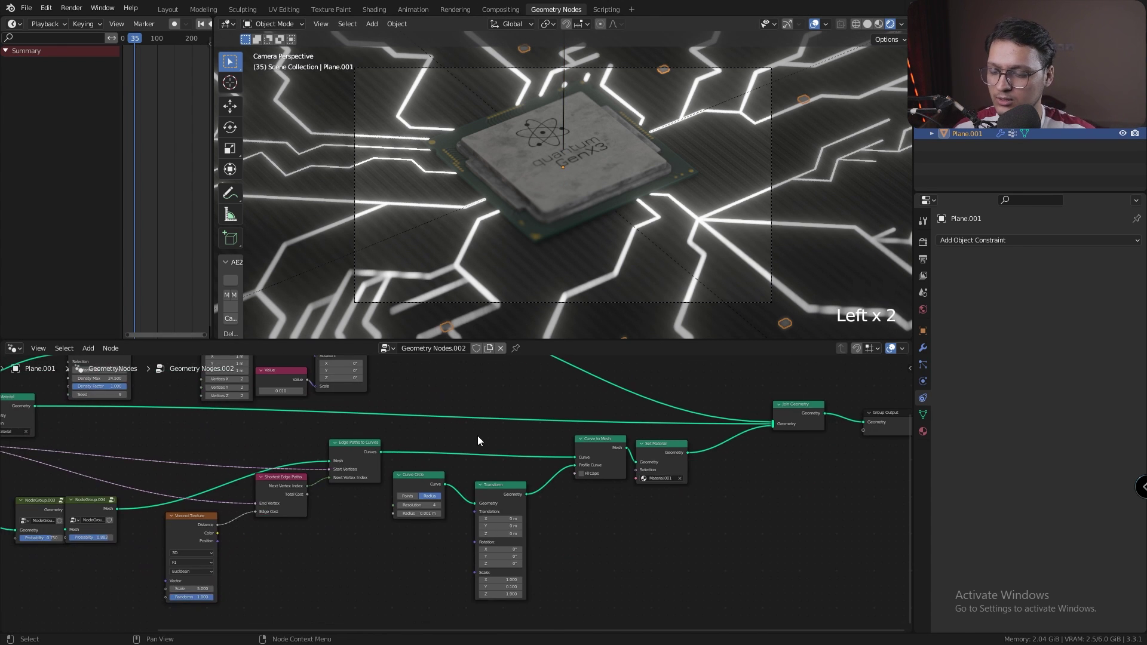
scroll(478, 438, "up", 3)
middle_click_drag(387, 454, 452, 476)
left_click_drag(461, 510, 432, 548)
left_click_drag(559, 536, 548, 560)
- Insert a Trim Curve node between Edge Paths to Curves and Curve to Mesh, and shift Curve Circle closer to Transform
key("shift+a")
left_click(447, 385)
type("TR")
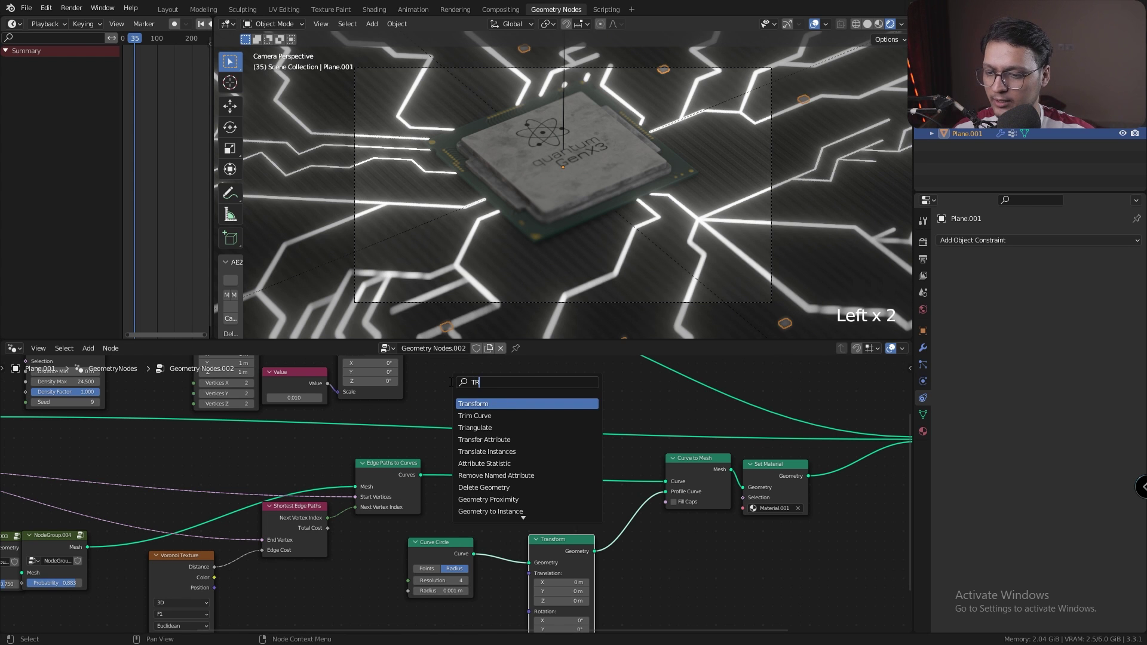
left_click(475, 416)
left_click(537, 472)
middle_click_drag(446, 541, 492, 499)
left_click_drag(493, 499, 530, 559)
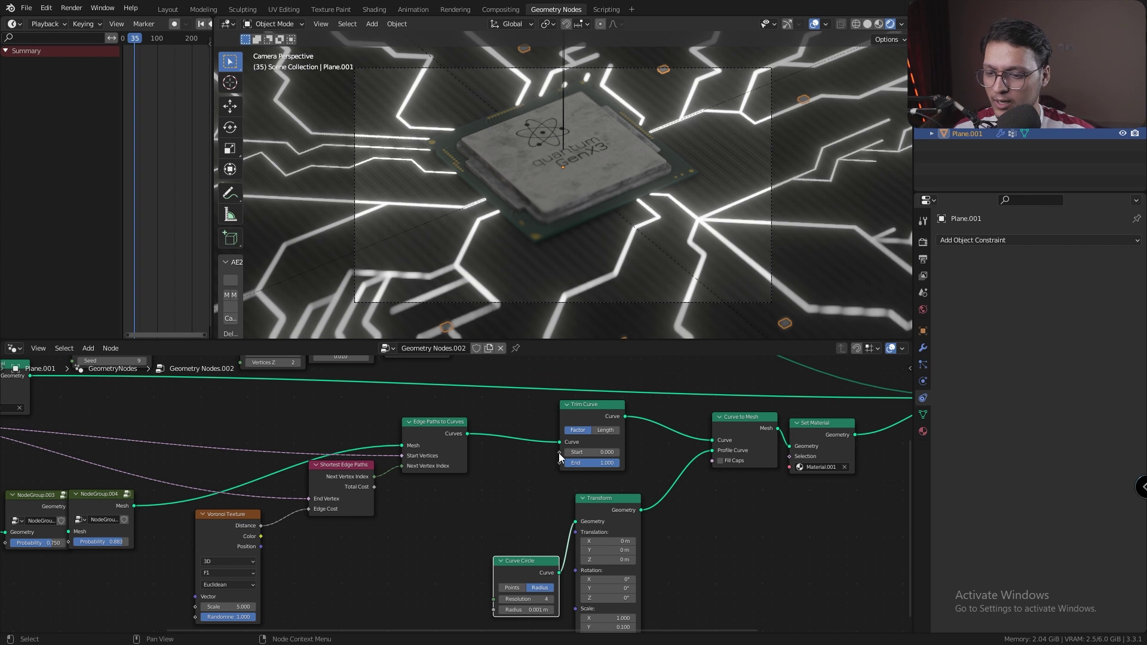
- Add a Value node connected to the Start input of Trim Curve and place it below Edge Paths to Curves
left_click_drag(560, 452, 418, 483)
type("VA")
left_click(434, 504)
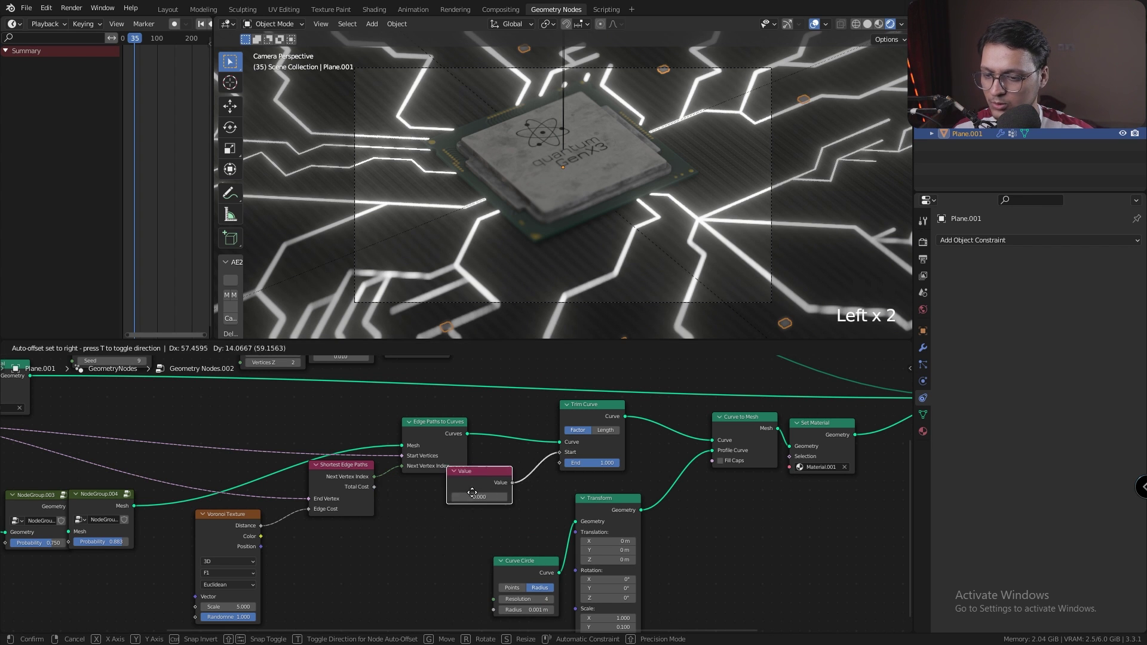
left_click(434, 523)
- Insert a Math node between Value and Trim Curve's Start, set it to Divide by 100, and set the Value node to 5.8
key("shift+a")
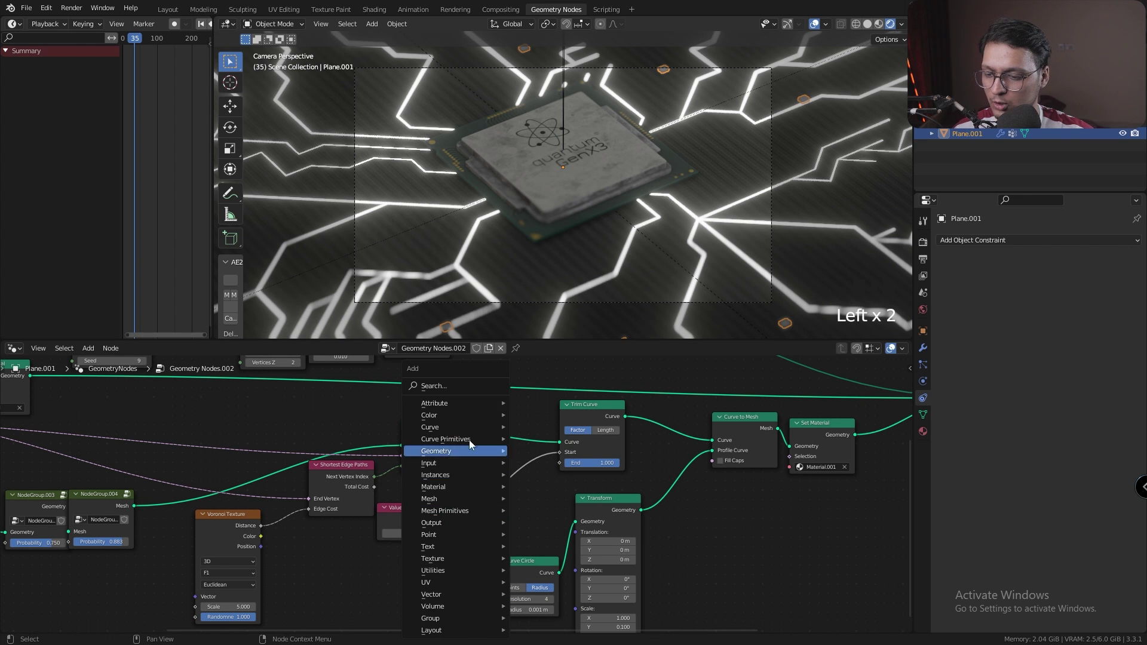
left_click(459, 386)
type("MATH")
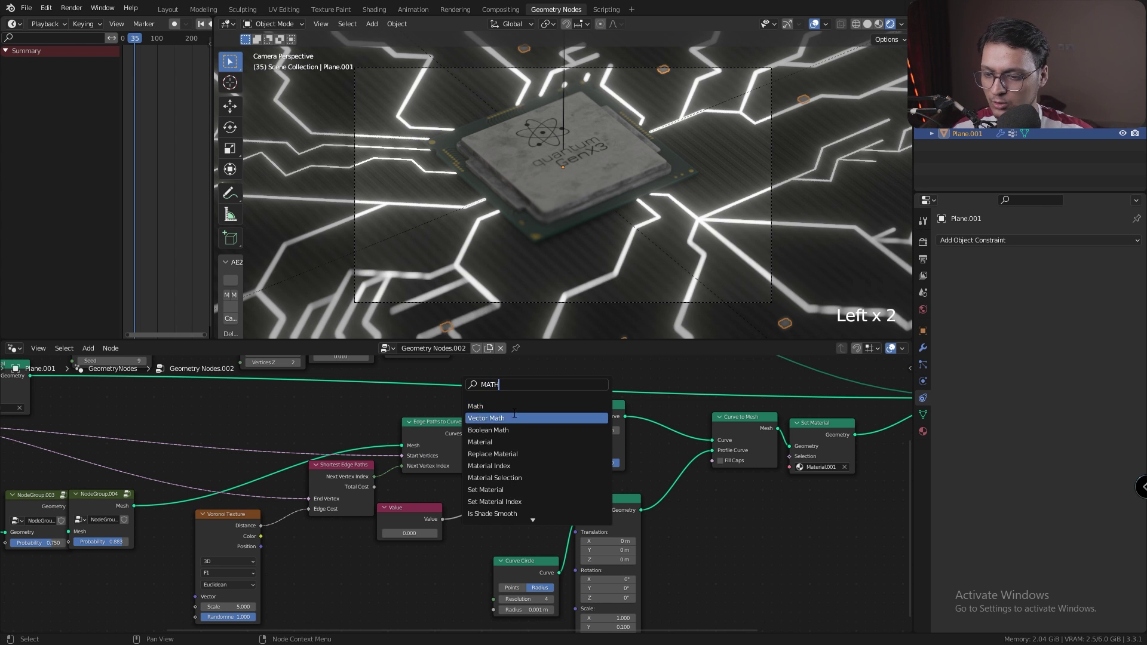
left_click(475, 406)
left_click(507, 488)
left_click(507, 488)
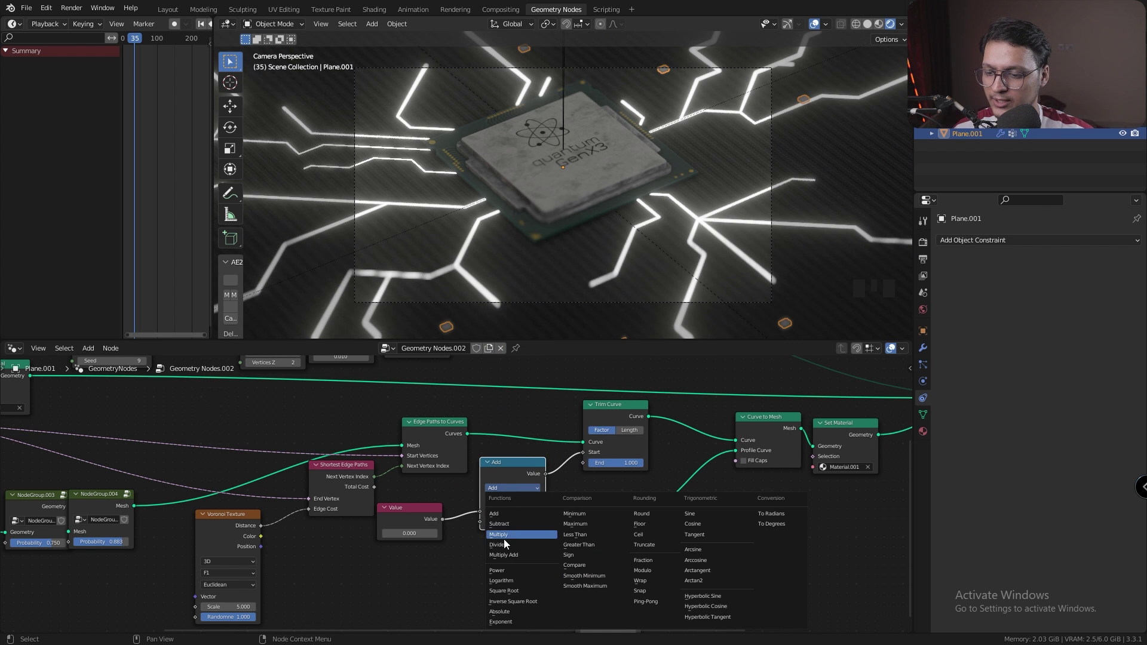
left_click(507, 546)
left_click(515, 509)
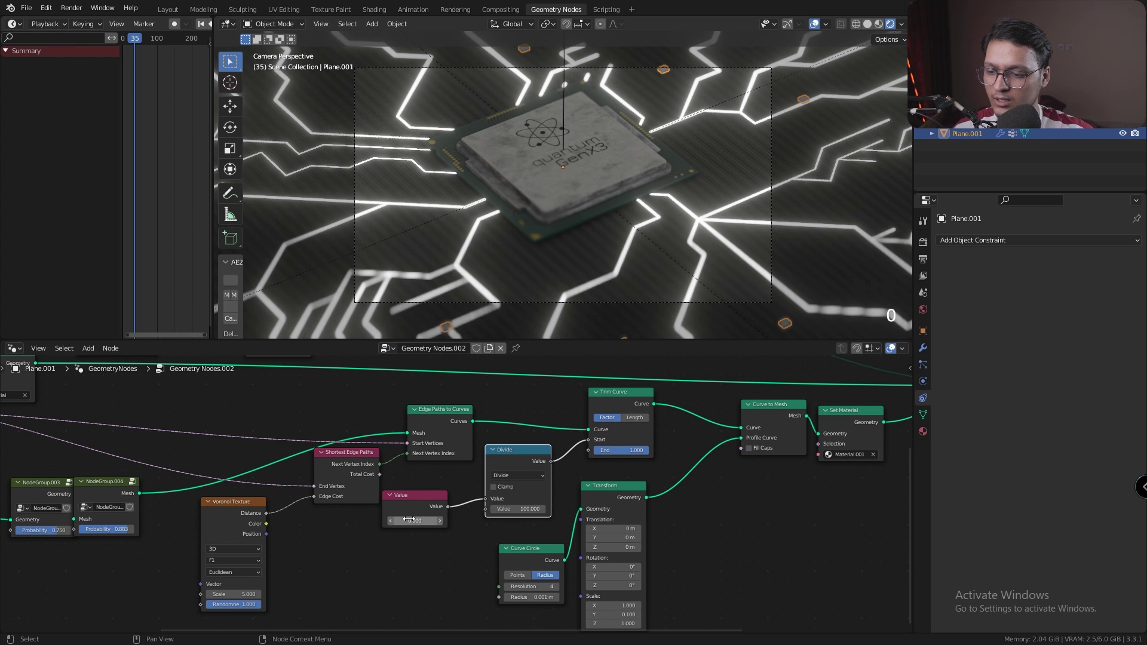
mouse_move(408, 519)
left_mouse_down()
mouse_move(447, 519)
mouse_move(397, 521)
left_mouse_up()
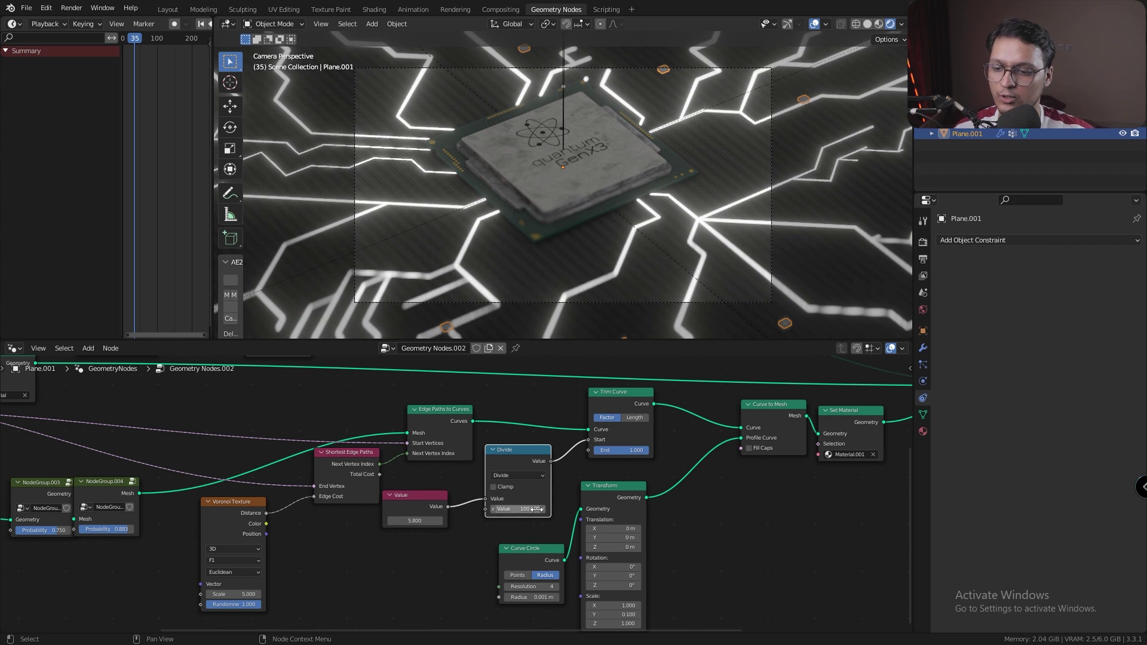